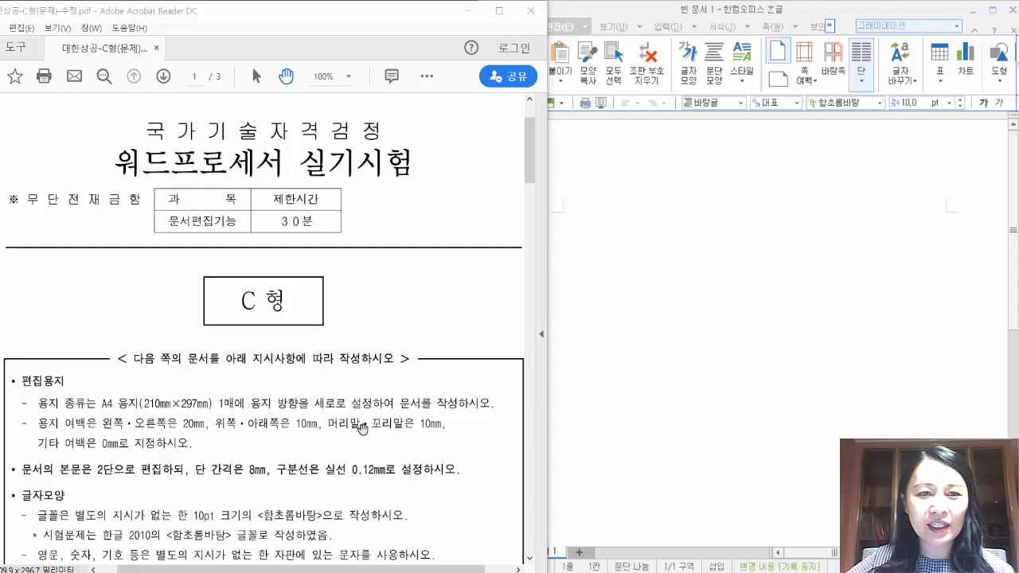
Switch to the blank Hancom Hangul document and set its top and bottom page margins to 10 mm in the page setup.
drag(363, 430, 361, 255)
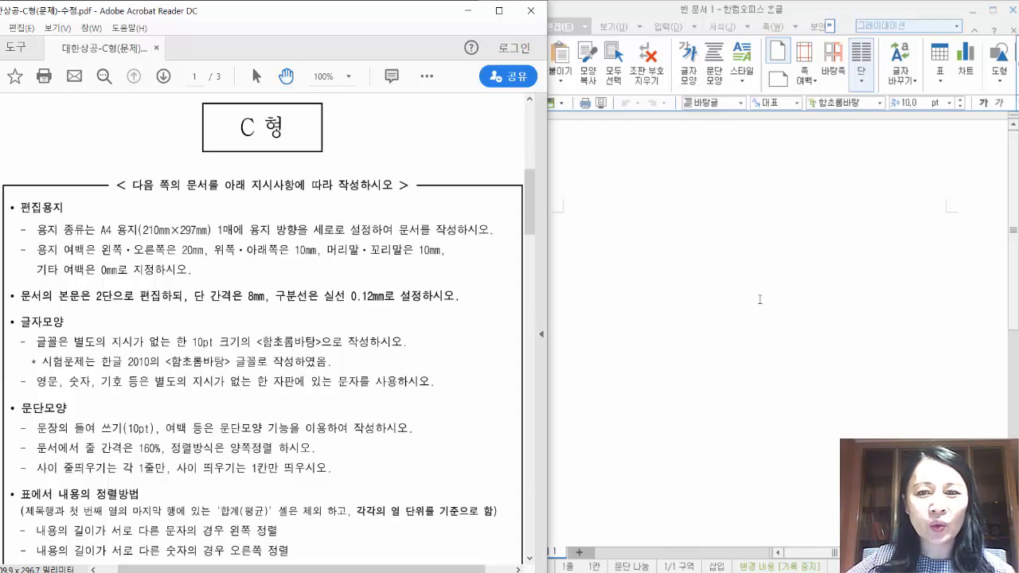
click(718, 301)
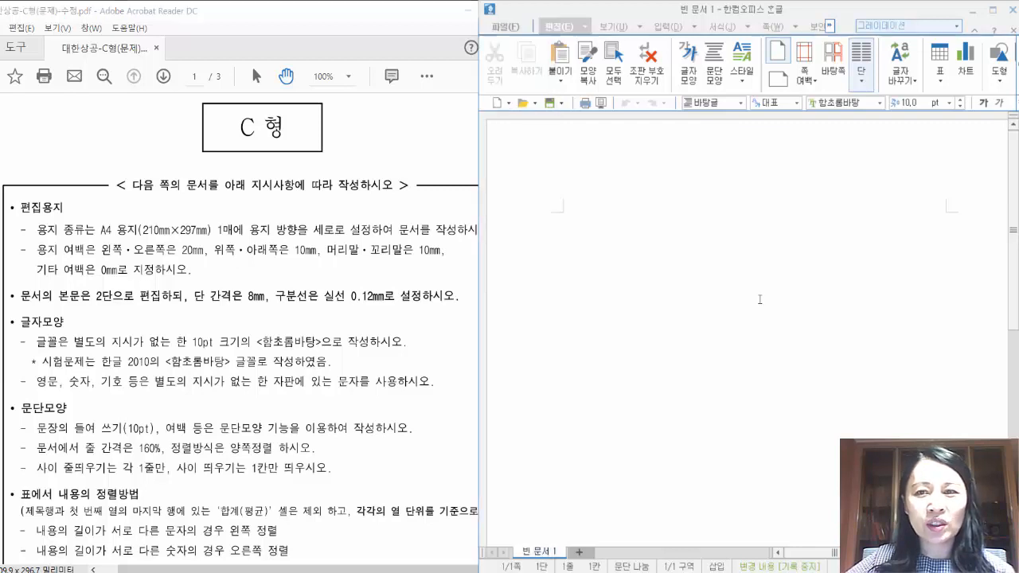
click(780, 31)
click(794, 26)
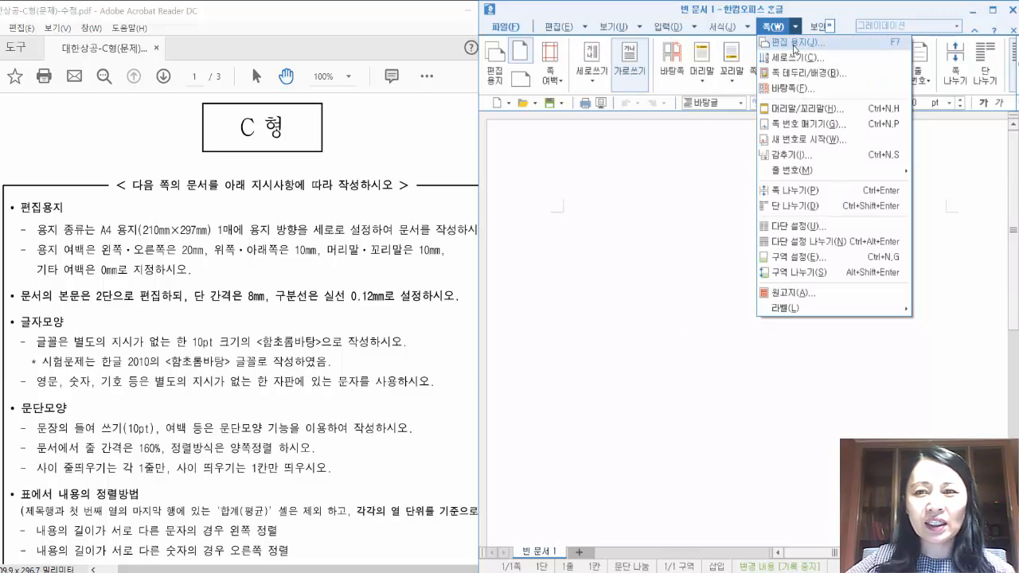
click(793, 45)
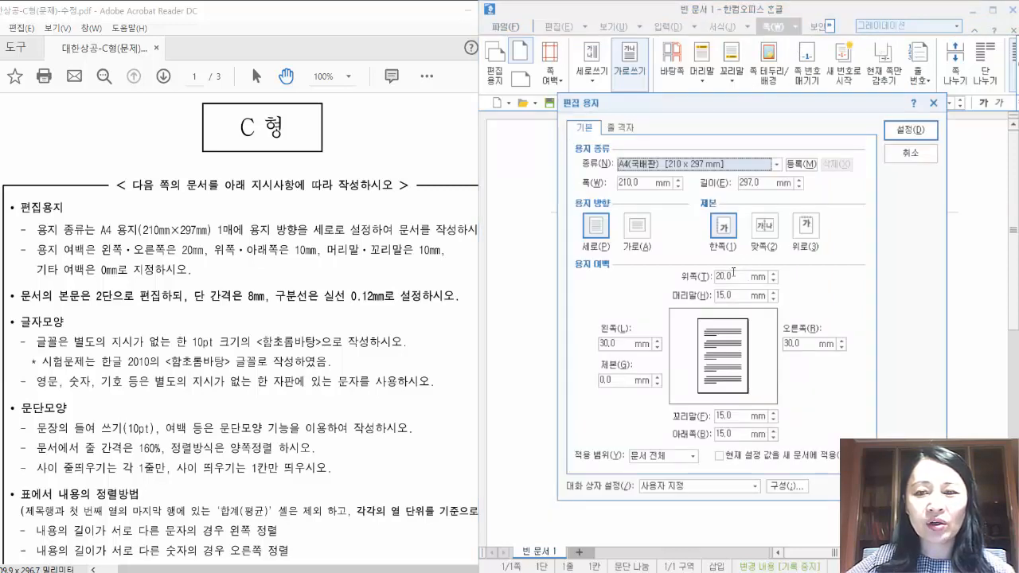
click(735, 275)
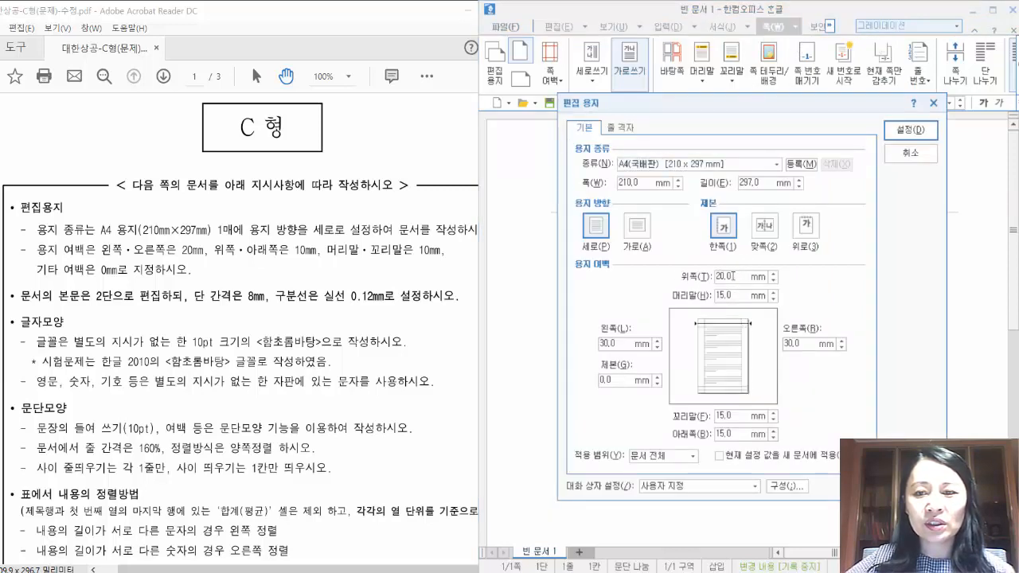
text(10)
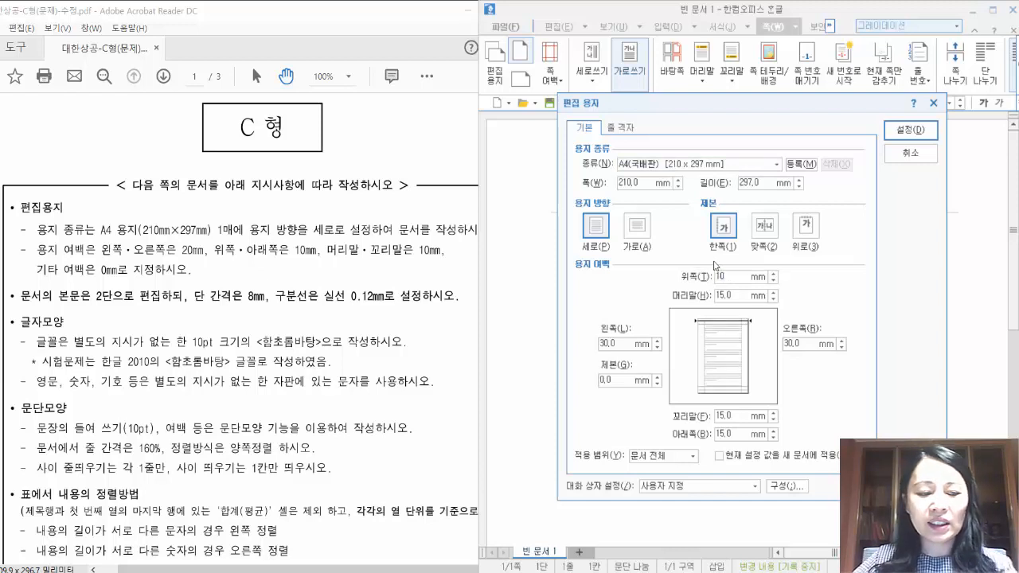
key(Tab)
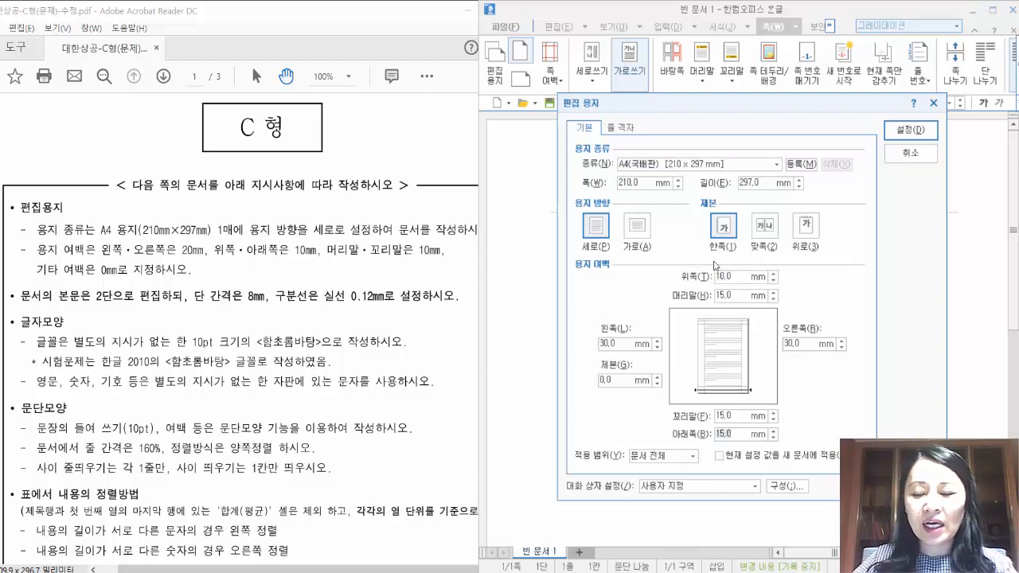
text(10)
key(Tab)
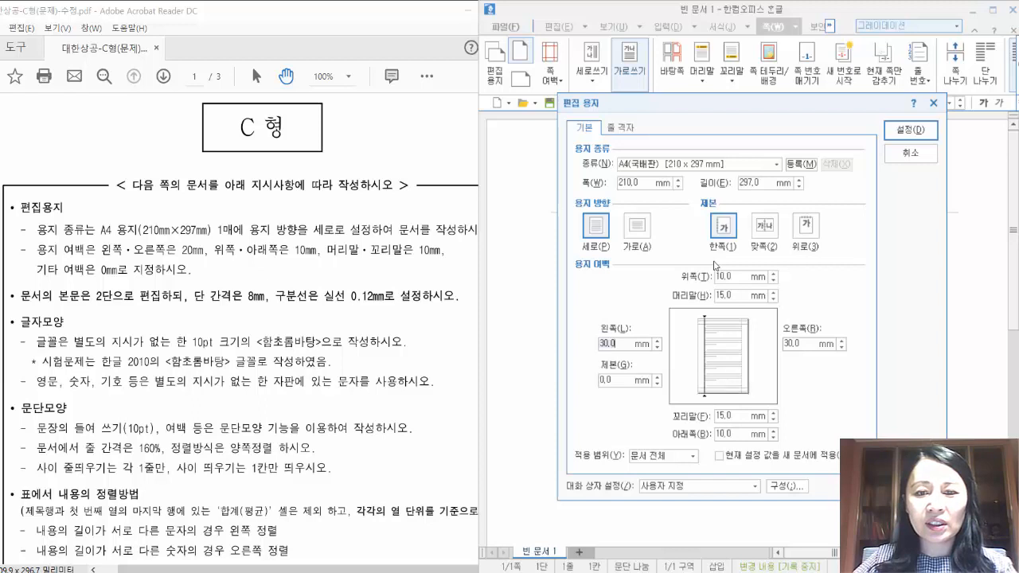
Set the left and right margins to 20 mm and the header and footer margins to 10 mm, and apply the page setup.
text(20)
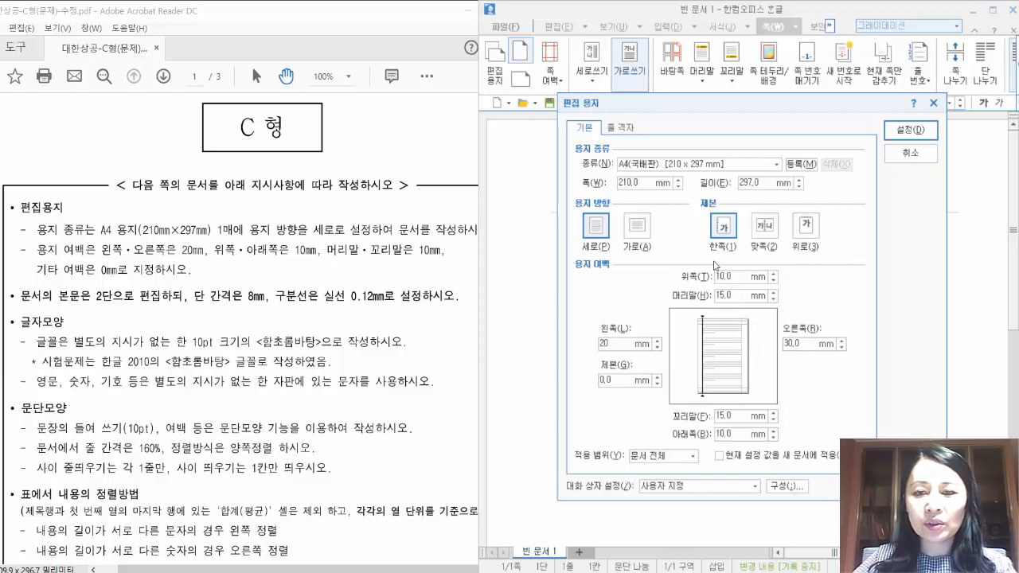
key(Tab)
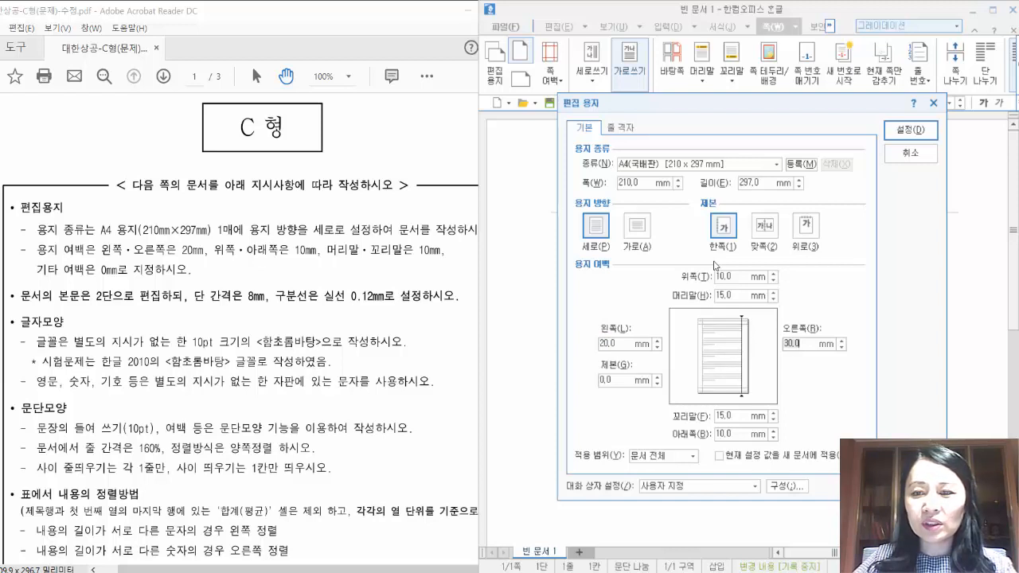
text(20)
key(Tab)
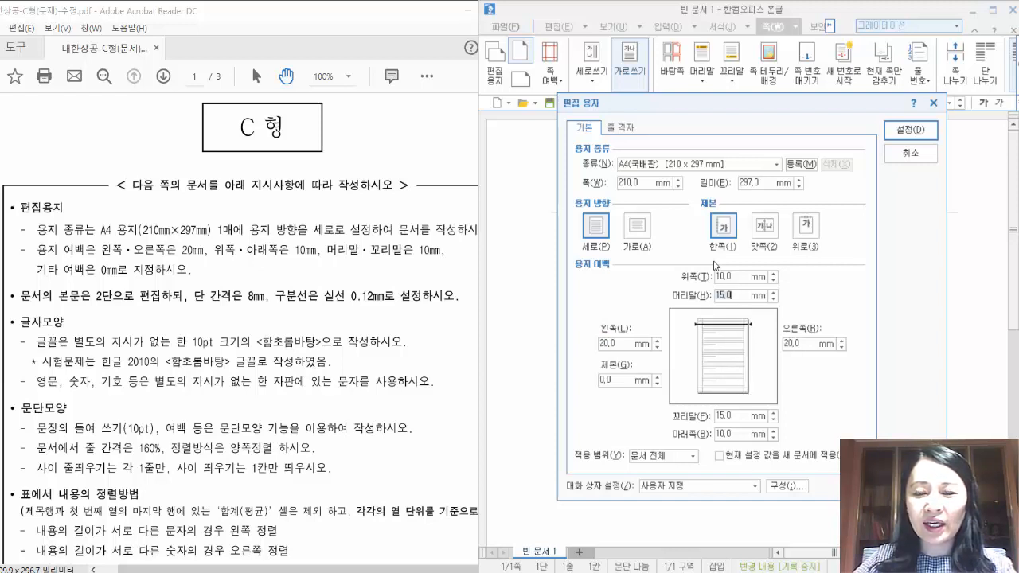
text(10)
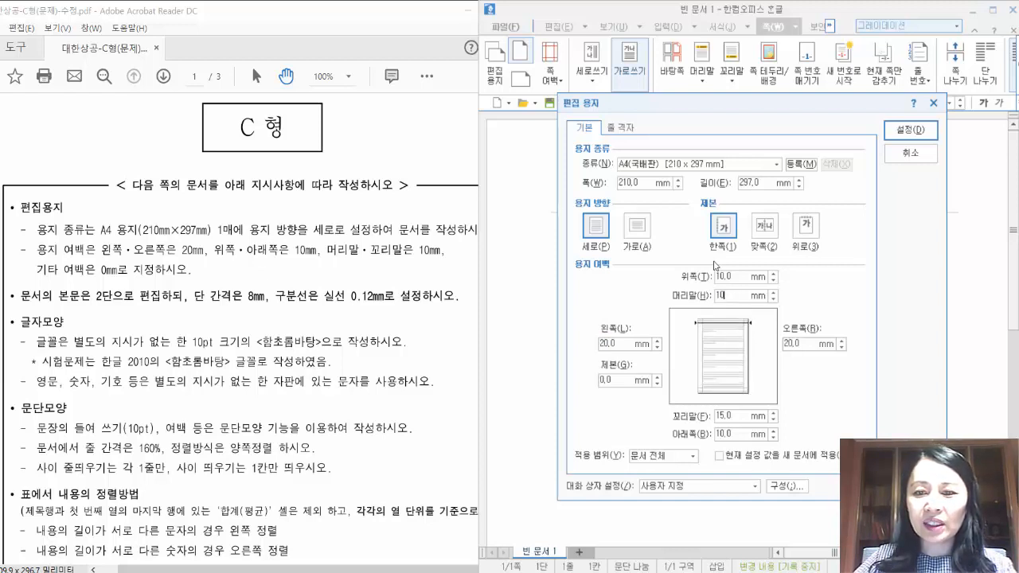
key(Tab)
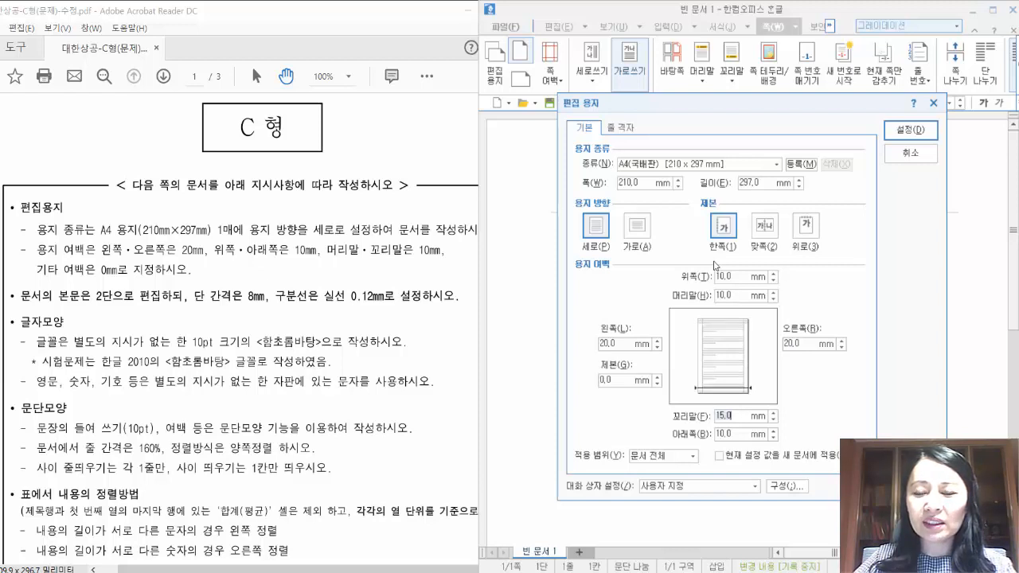
text(10)
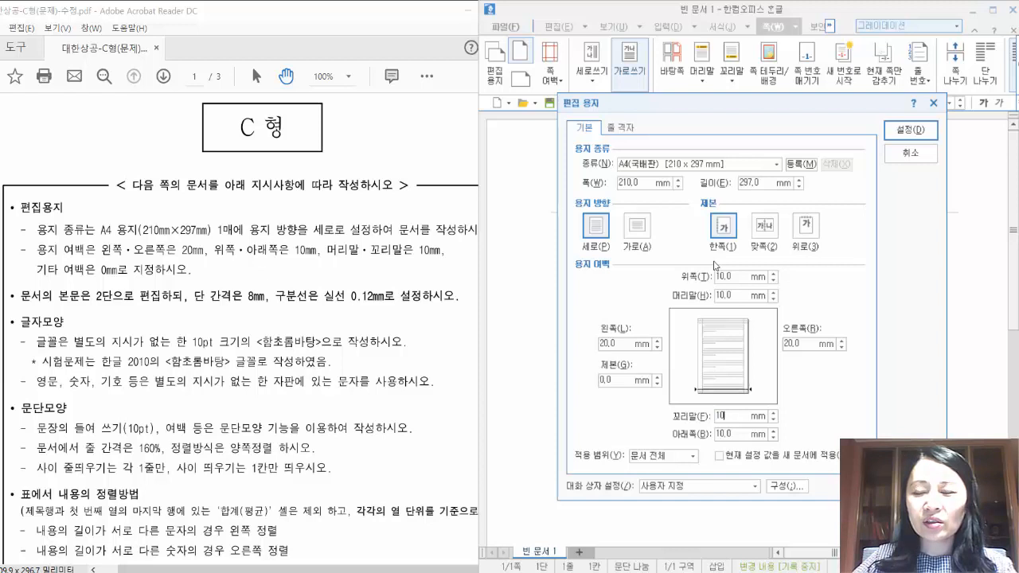
key(Return)
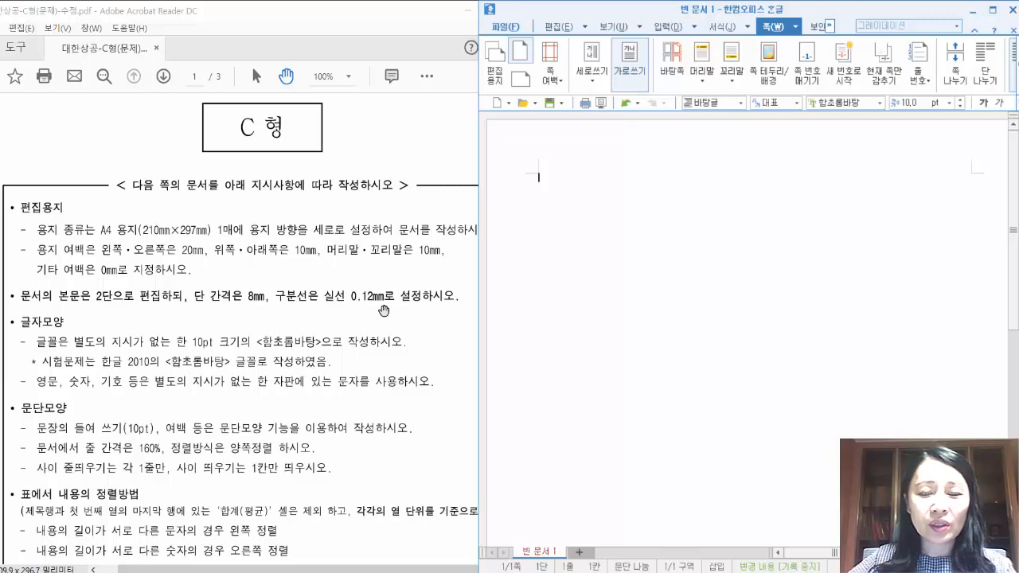
Switch to the exam PDF in Adobe Acrobat Reader and examine how columns are laid out in the sample document on page 3.
click(370, 410)
scroll(381, 250, down, 2)
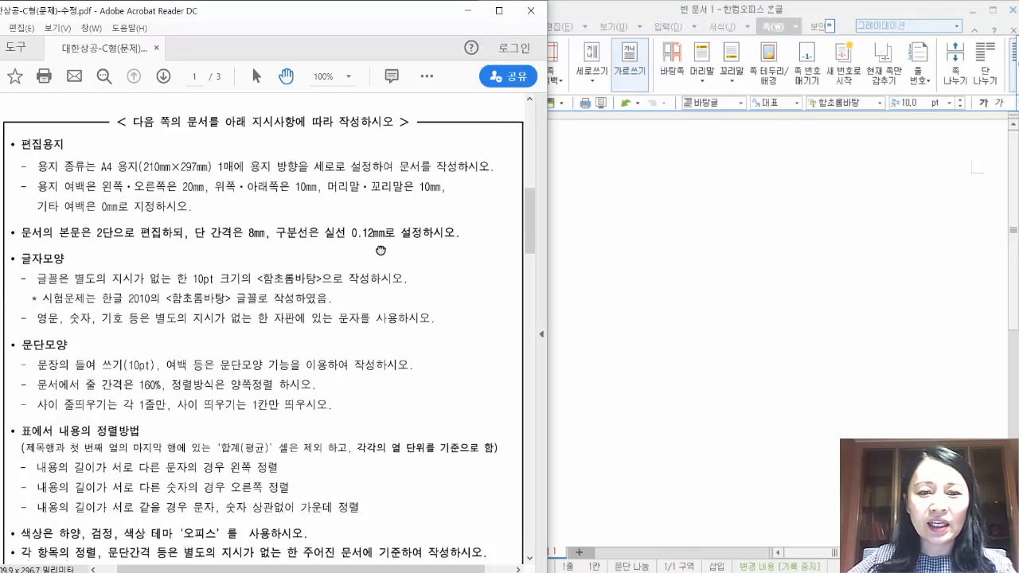
scroll(381, 250, down, 4)
click(164, 76)
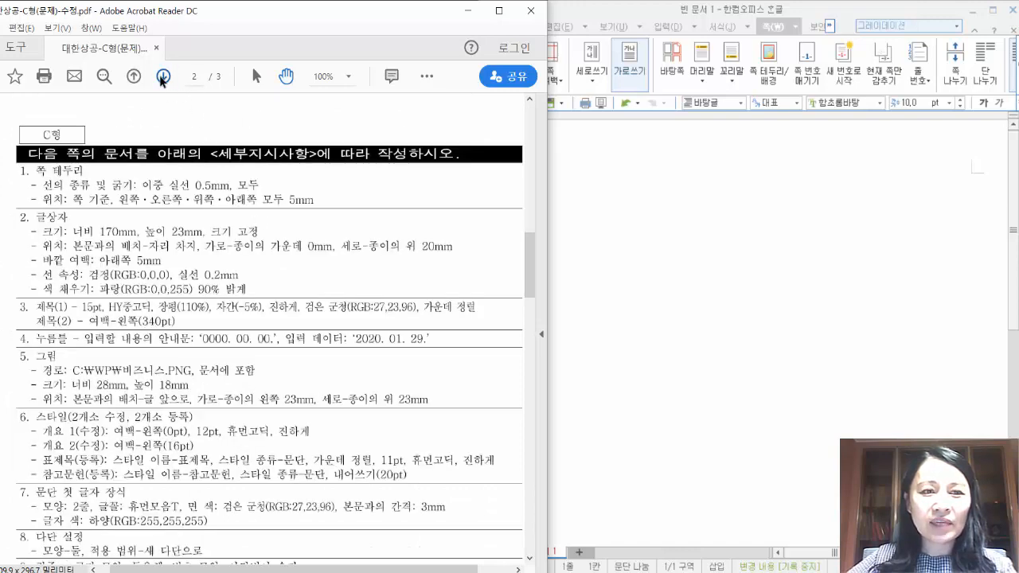
click(162, 76)
scroll(315, 331, down, 1)
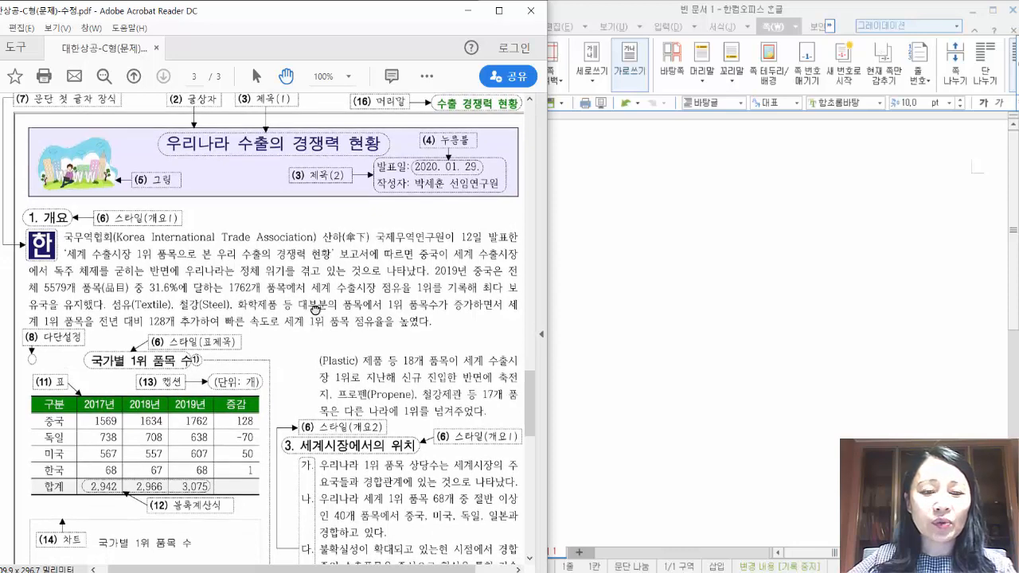
scroll(316, 312, down, 3)
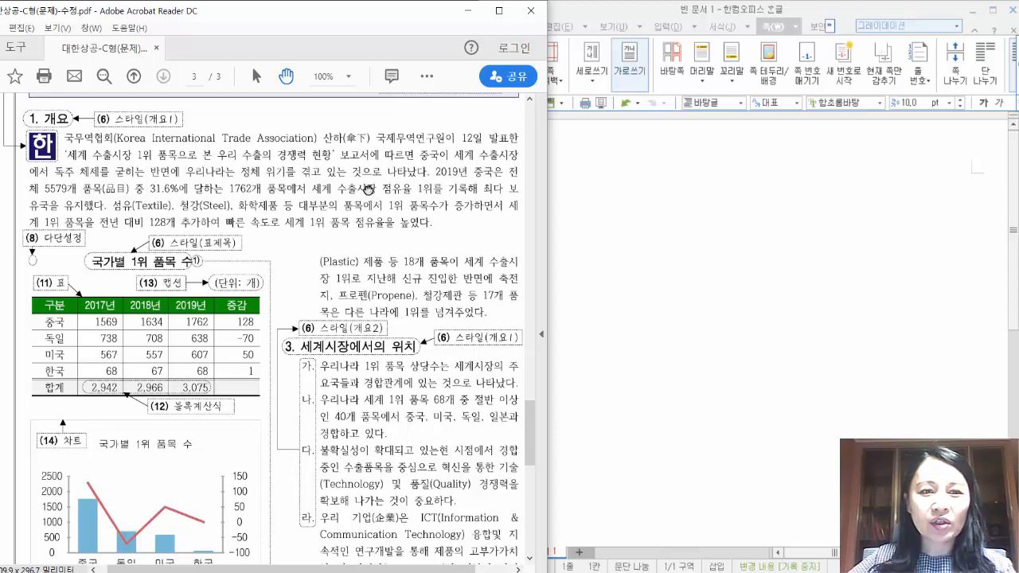
drag(368, 190, 360, 297)
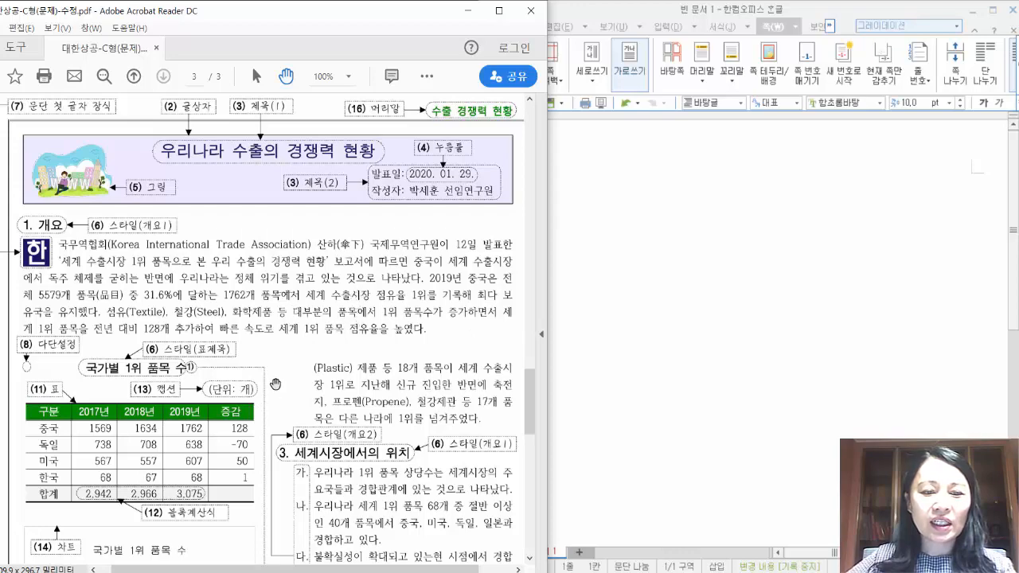
scroll(411, 456, down, 5)
scroll(410, 469, up, 5)
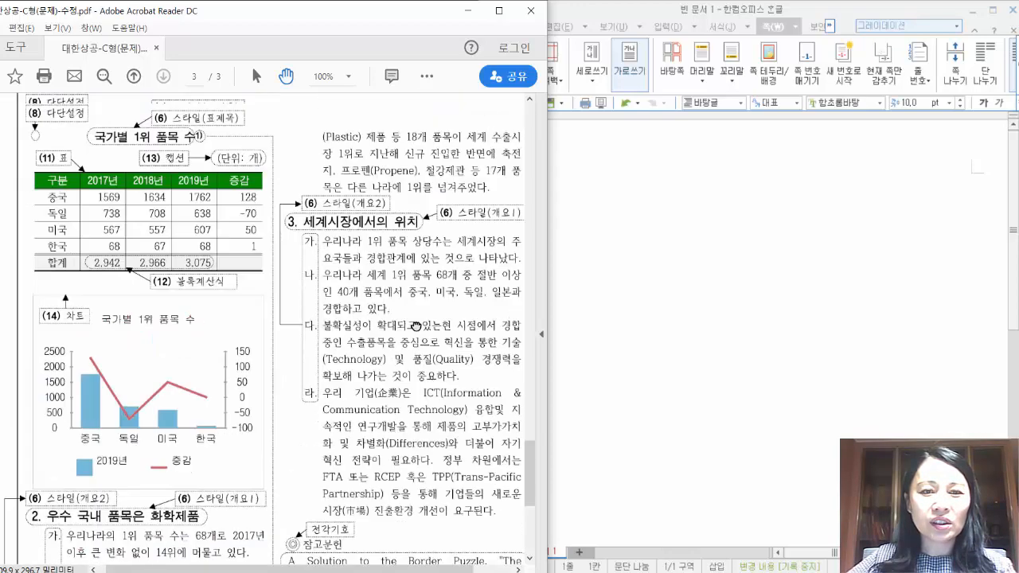
scroll(408, 479, up, 1)
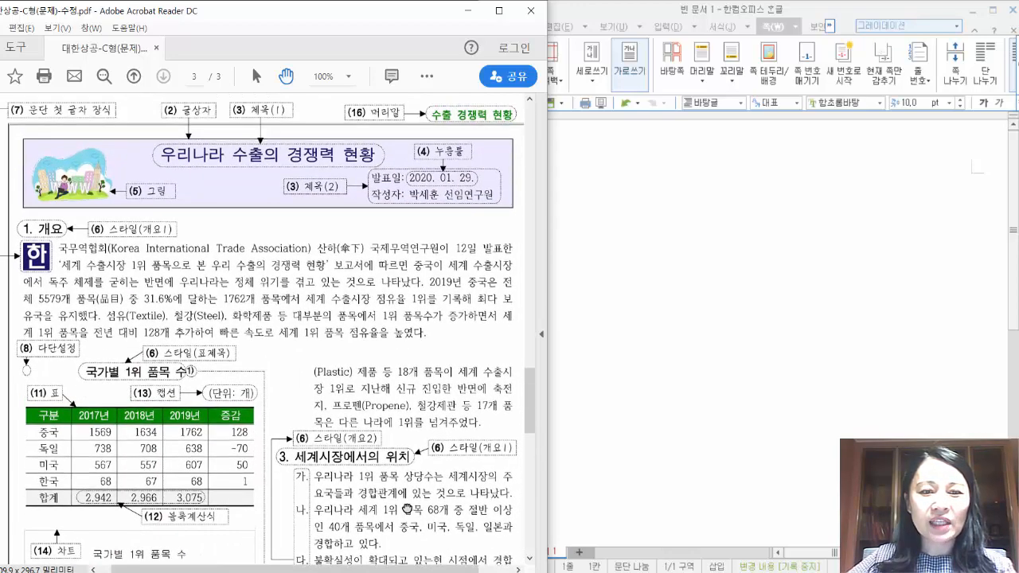
drag(531, 416, 534, 419)
Return to page 1 of the exam PDF and read the character, paragraph and table alignment instructions.
click(133, 76)
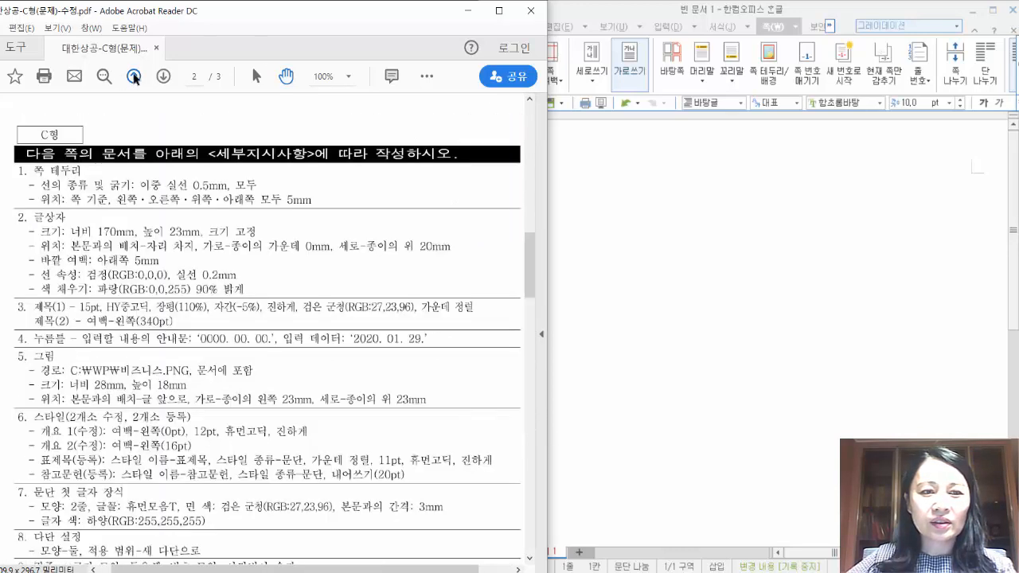
click(134, 76)
scroll(190, 286, down, 3)
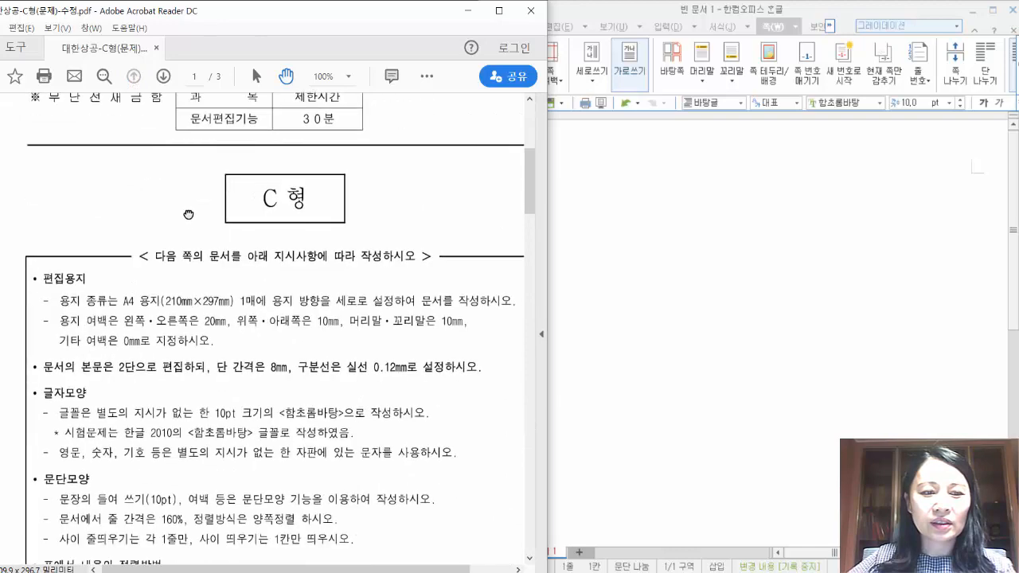
scroll(250, 363, down, 3)
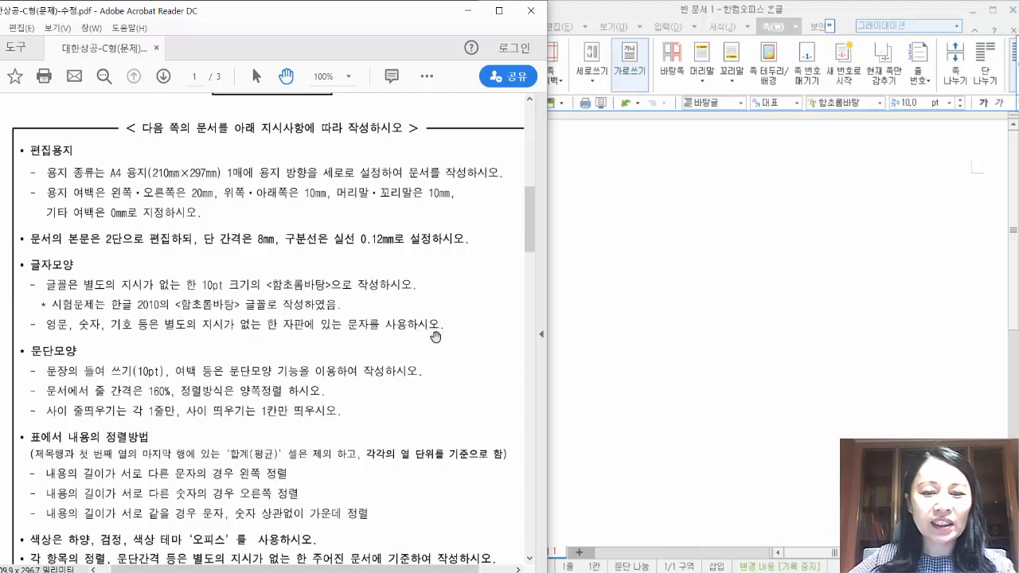
drag(306, 476, 308, 368)
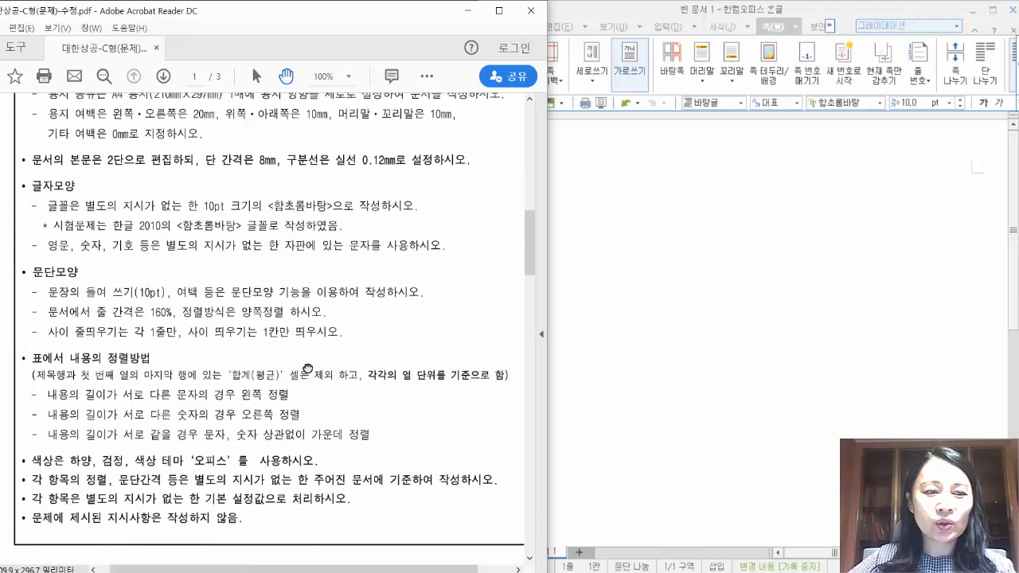
scroll(308, 368, down, 2)
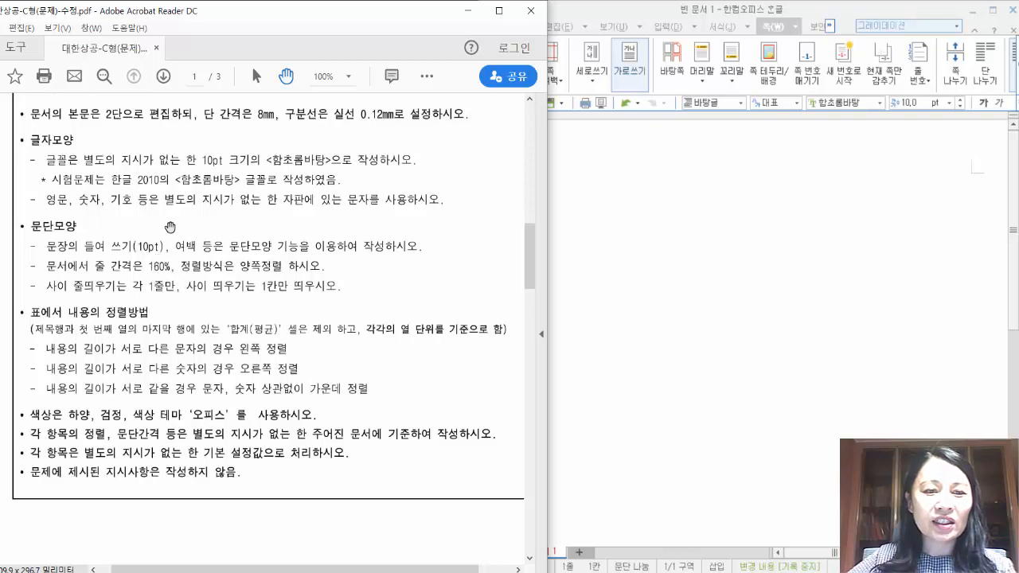
Review the headings, outline items and references of the sample document on page 3, and return to the detailed instructions on page 2.
click(163, 76)
click(163, 76)
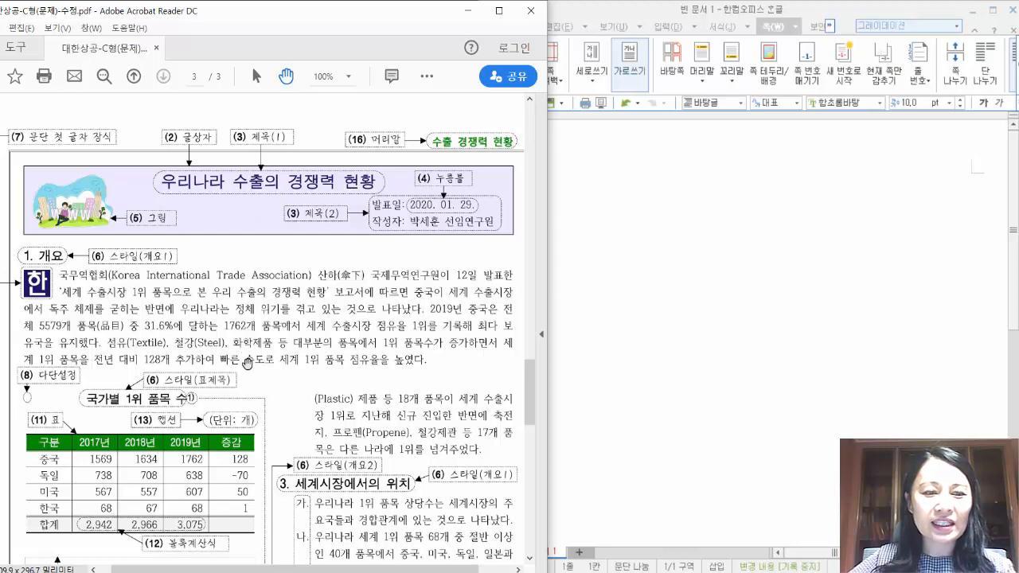
drag(247, 362, 247, 222)
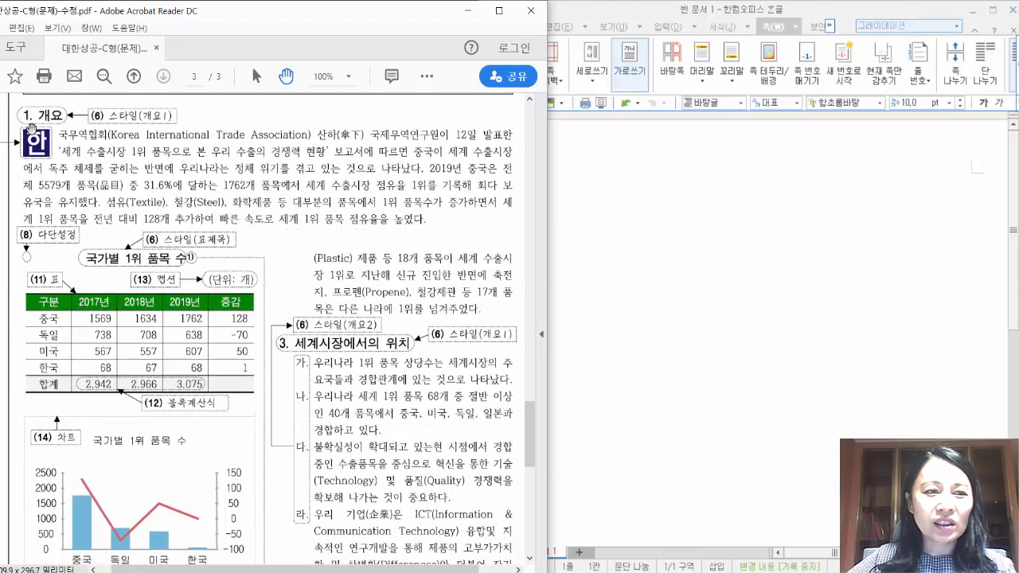
drag(203, 381, 205, 200)
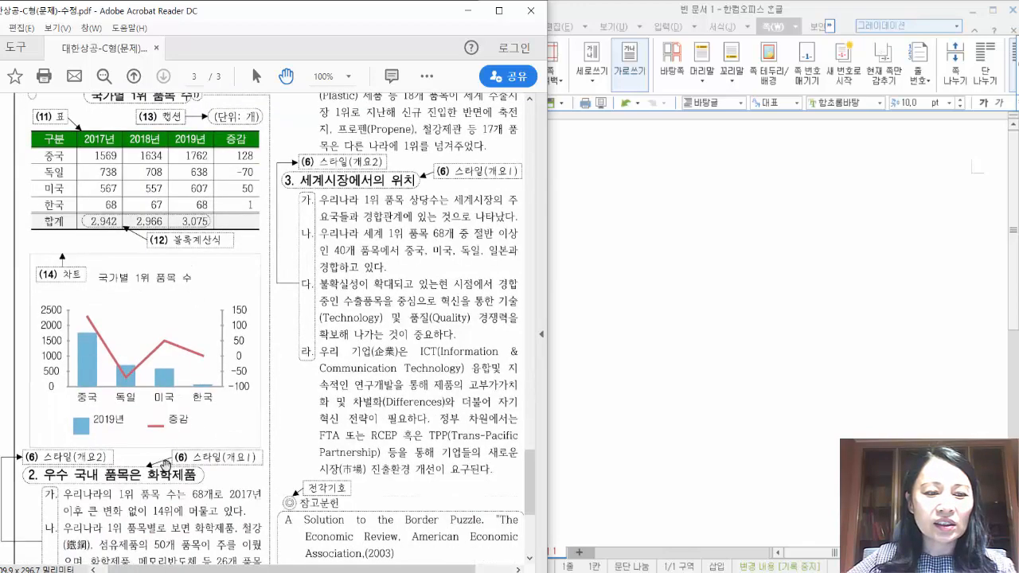
drag(166, 466, 171, 365)
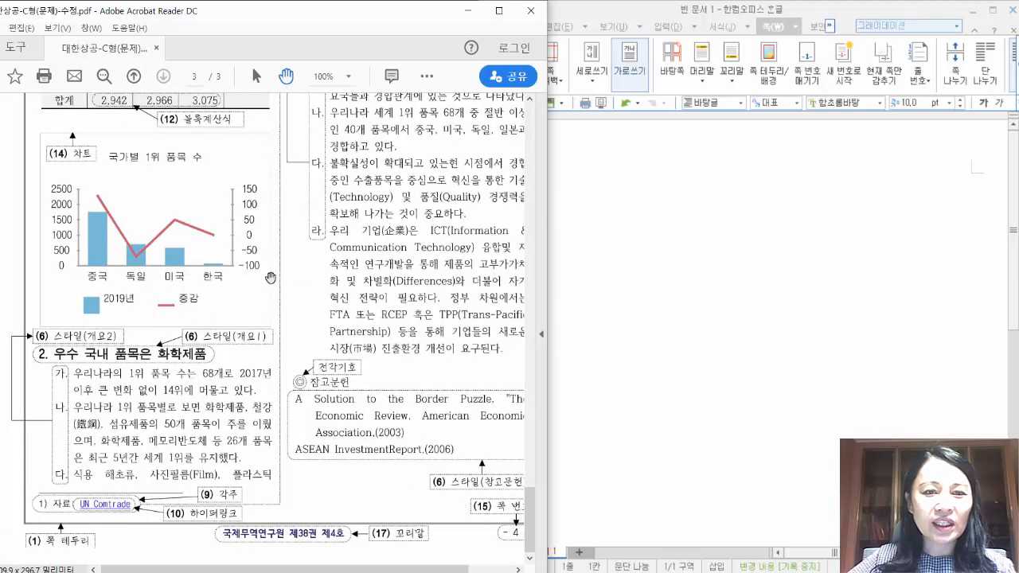
scroll(376, 282, up, 1)
scroll(375, 282, up, 3)
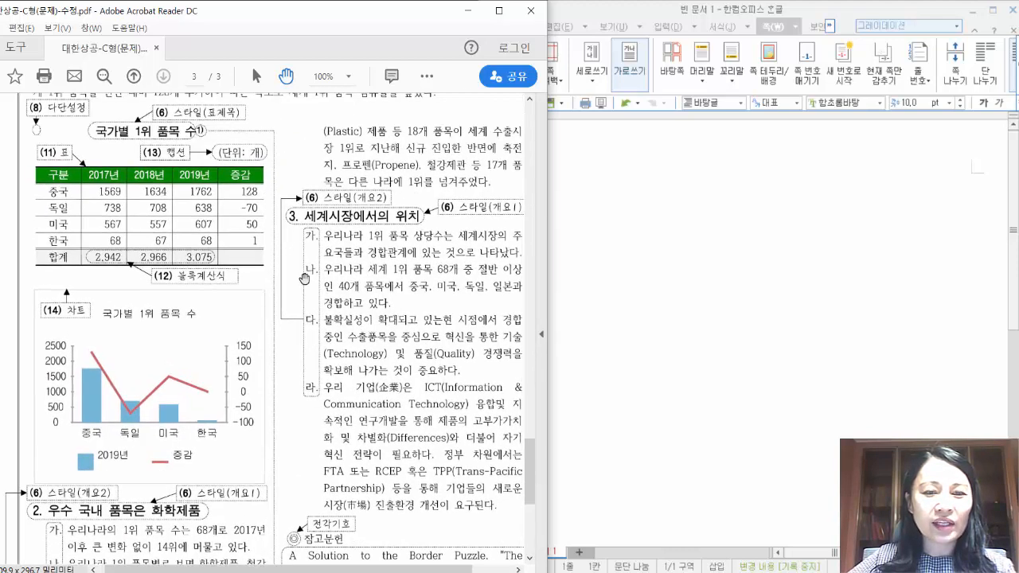
scroll(390, 396, down, 4)
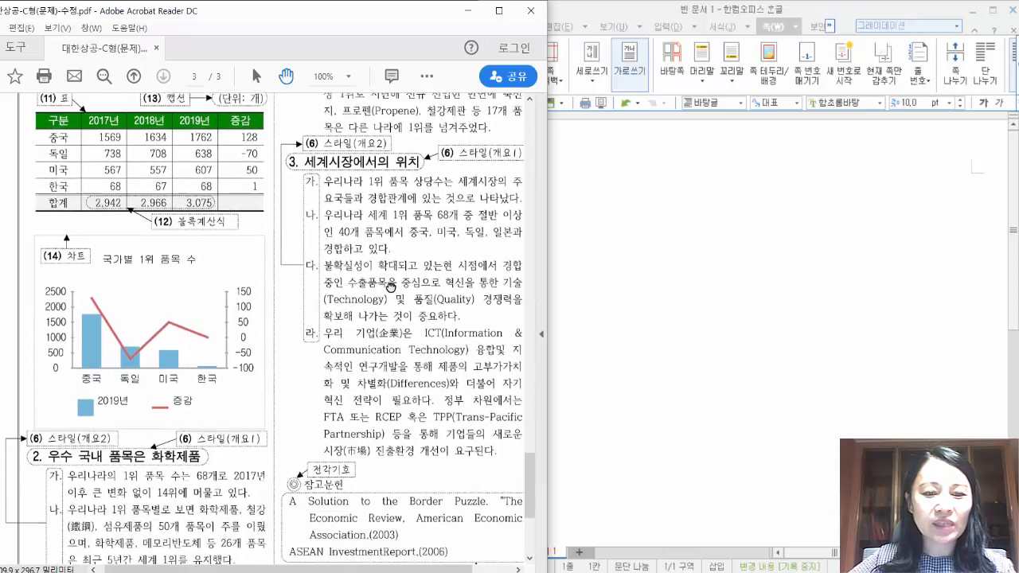
scroll(391, 415, up, 4)
scroll(392, 246, up, 5)
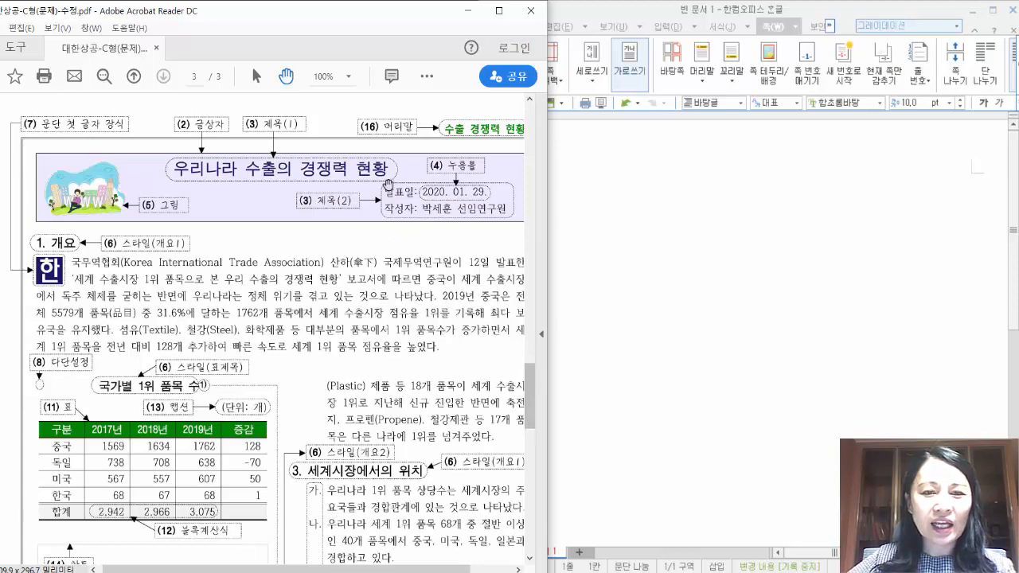
click(134, 76)
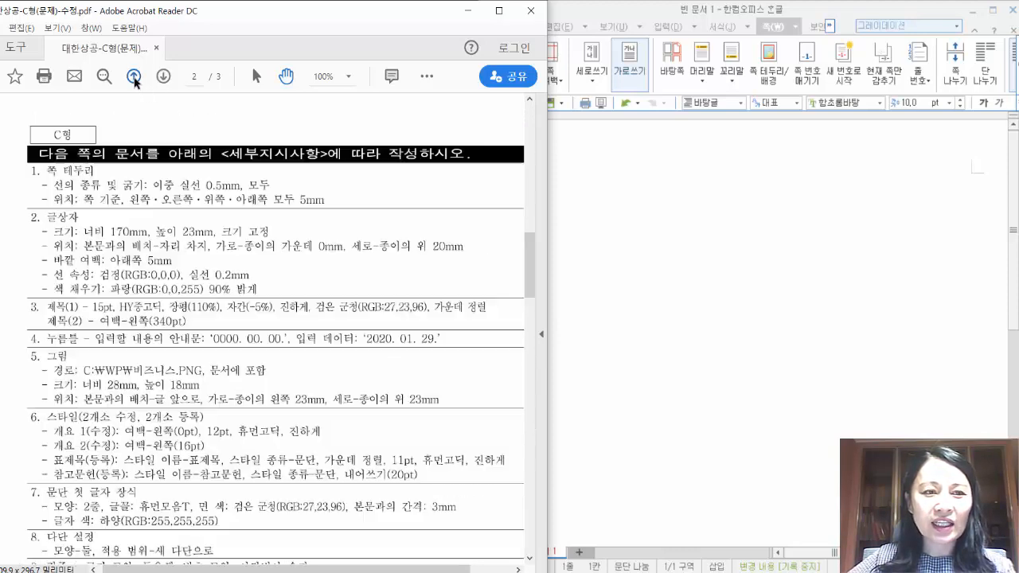
Return to page 1 of the exam PDF and read the paragraph, table alignment and colour instructions.
click(133, 76)
scroll(235, 296, down, 10)
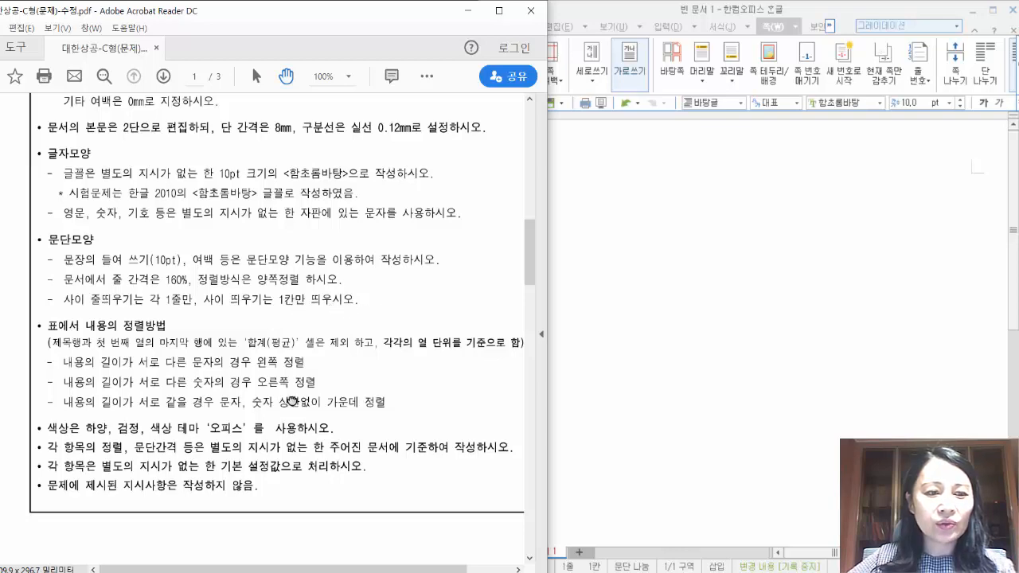
scroll(293, 404, down, 1)
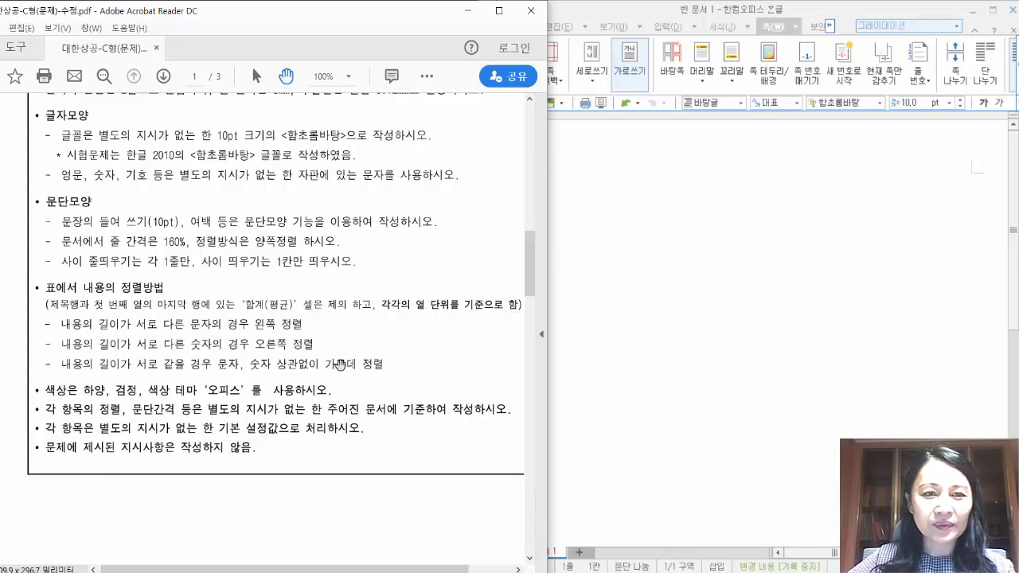
Skim the detailed instructions on page 2 of the exam PDF, from the page border item to the footer item.
click(162, 76)
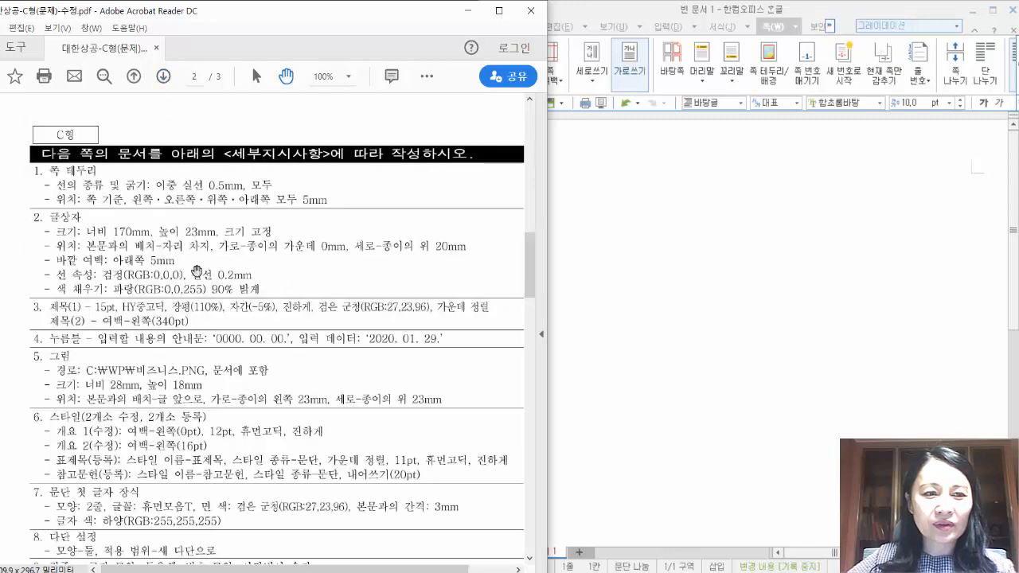
scroll(215, 310, down, 2)
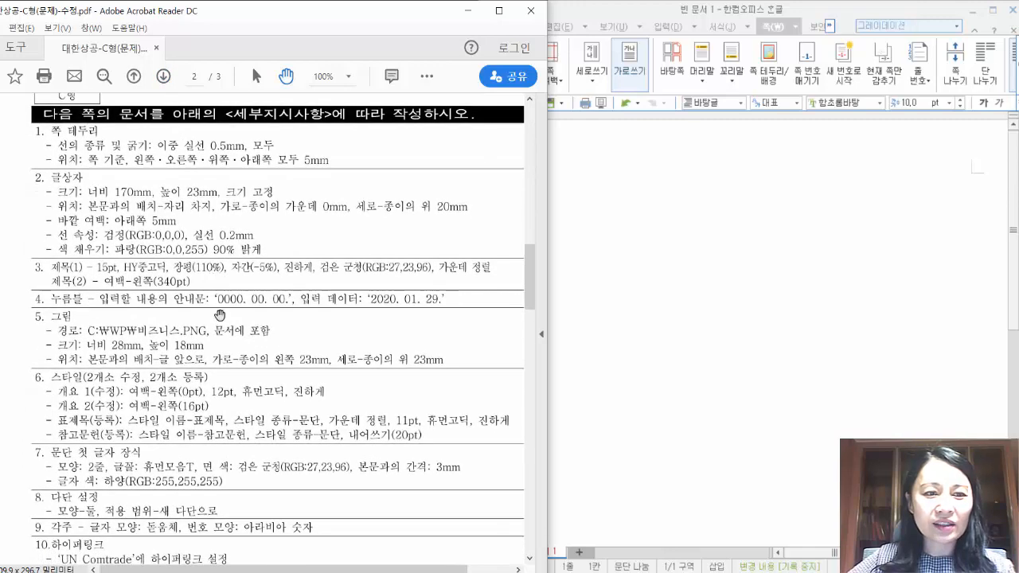
scroll(220, 314, down, 5)
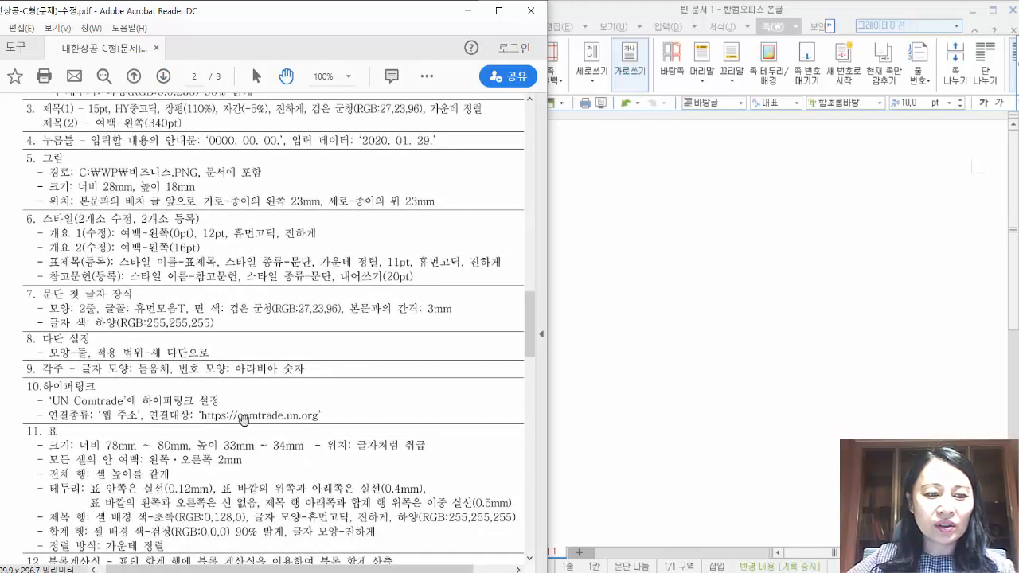
scroll(243, 419, down, 7)
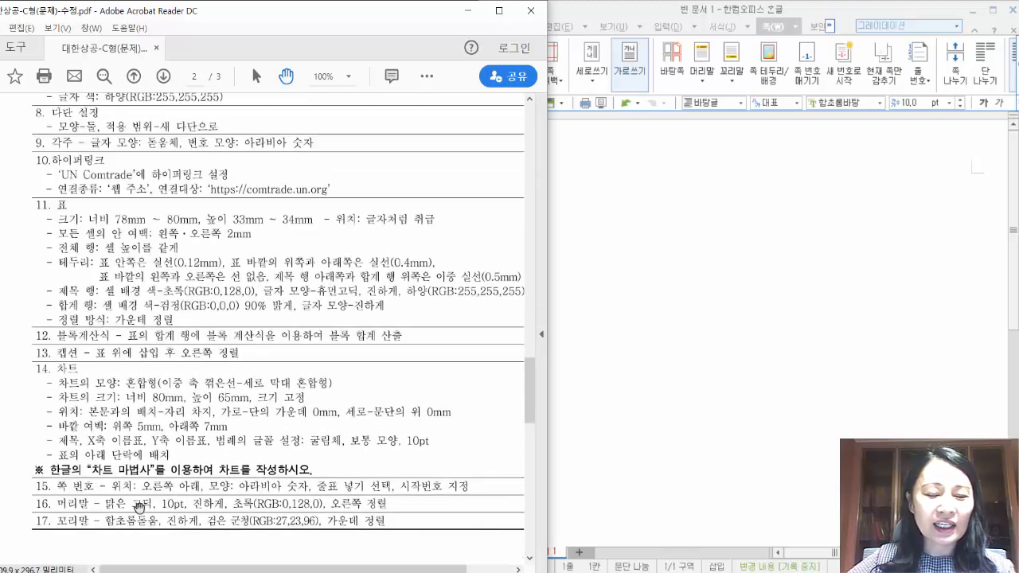
Bring up the sample document on page 3 and shift the PDF window slightly beside the blank document.
click(163, 76)
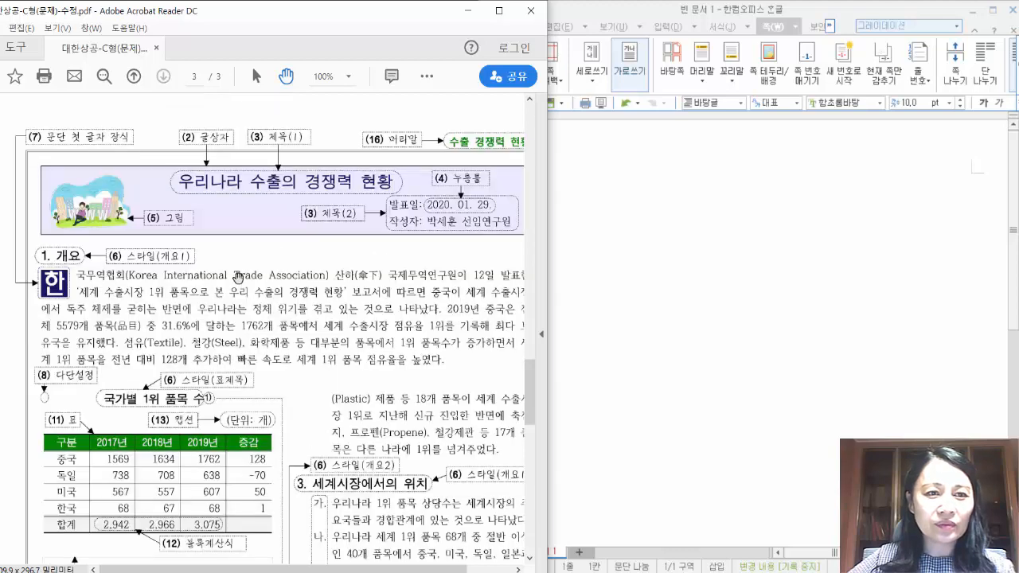
drag(233, 480, 218, 433)
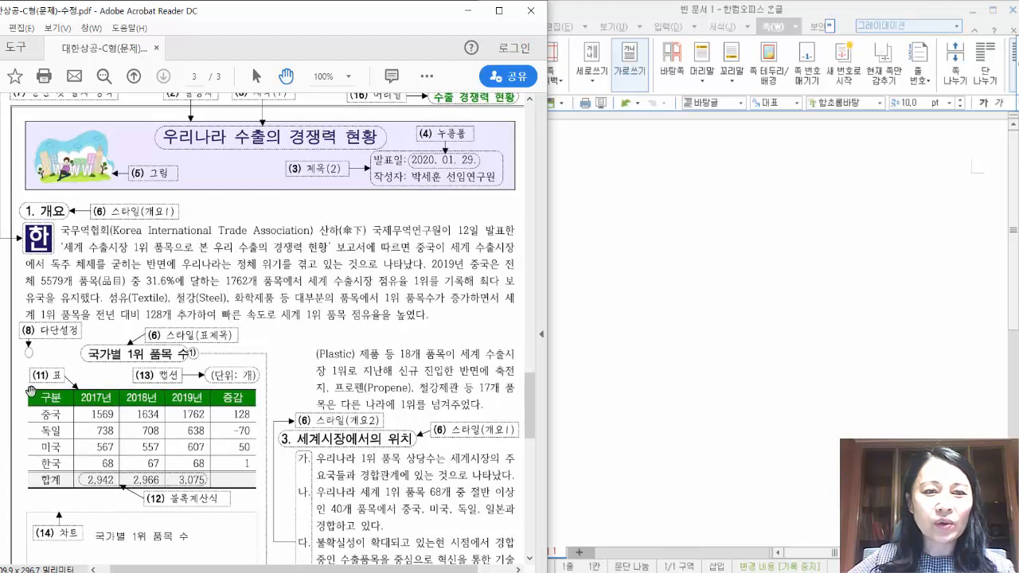
click(650, 313)
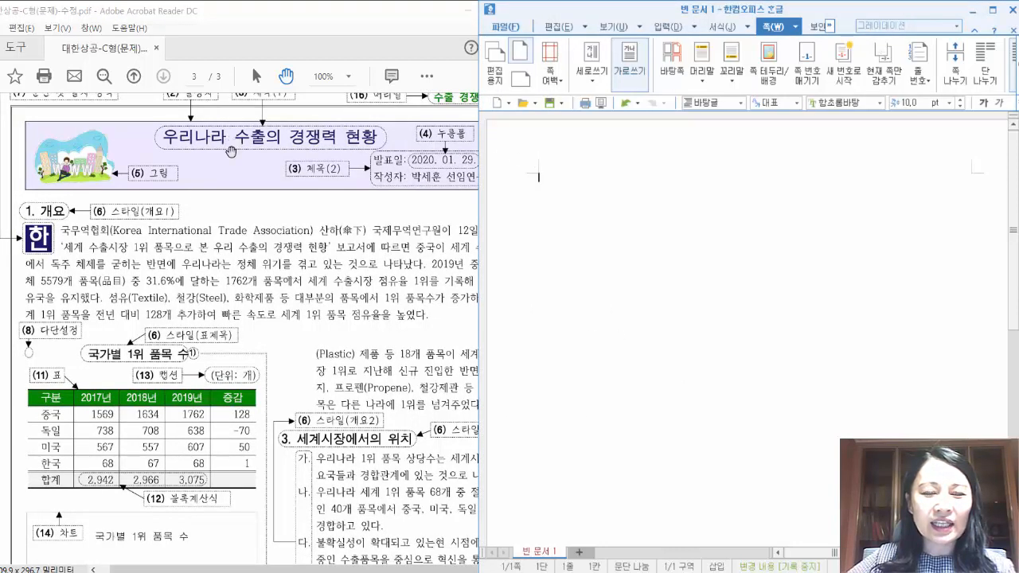
click(437, 215)
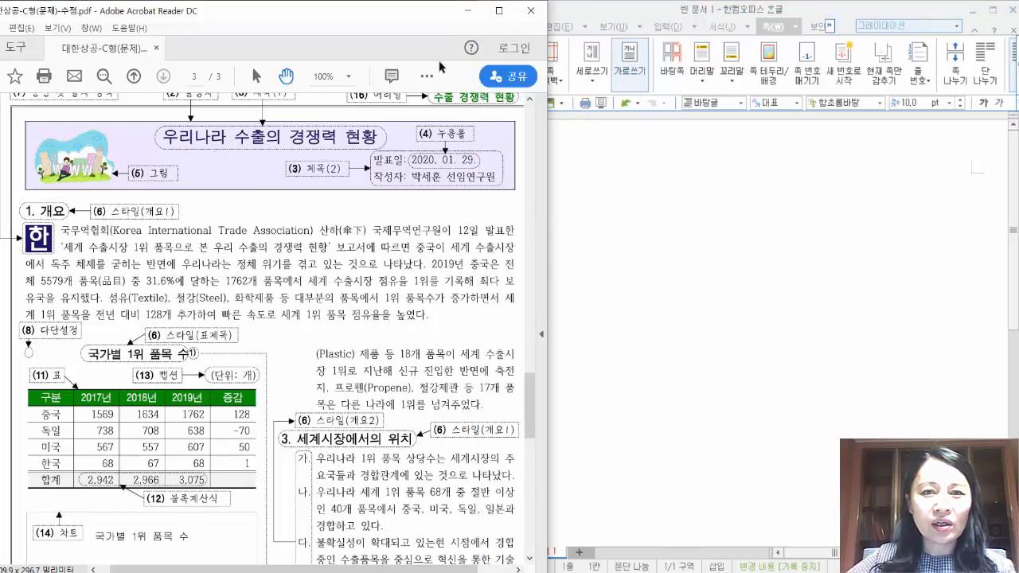
drag(420, 15, 407, 16)
click(611, 225)
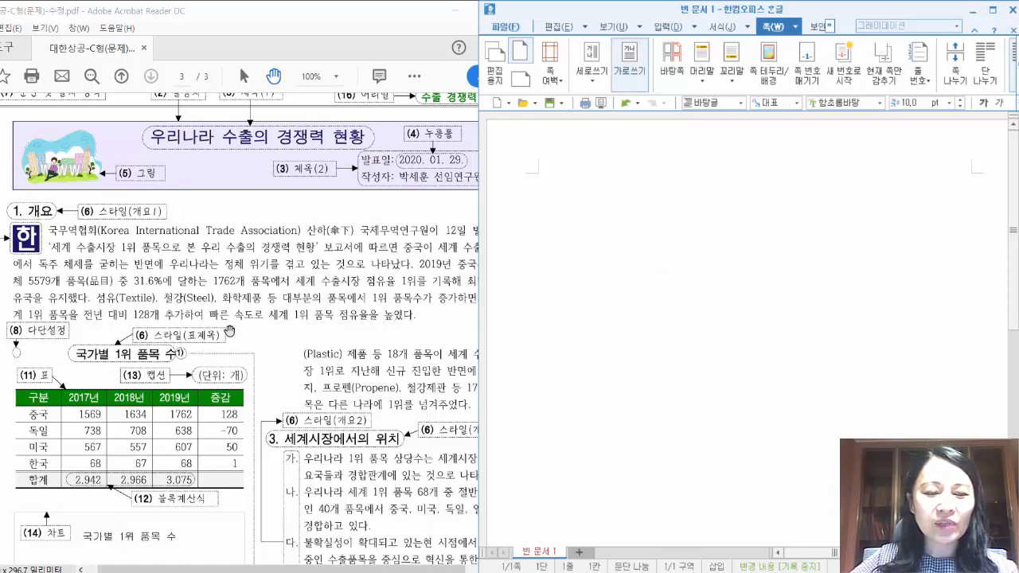
Look through the sample document's table, chart, footnote and references, and return to its overview paragraph.
drag(157, 460, 163, 256)
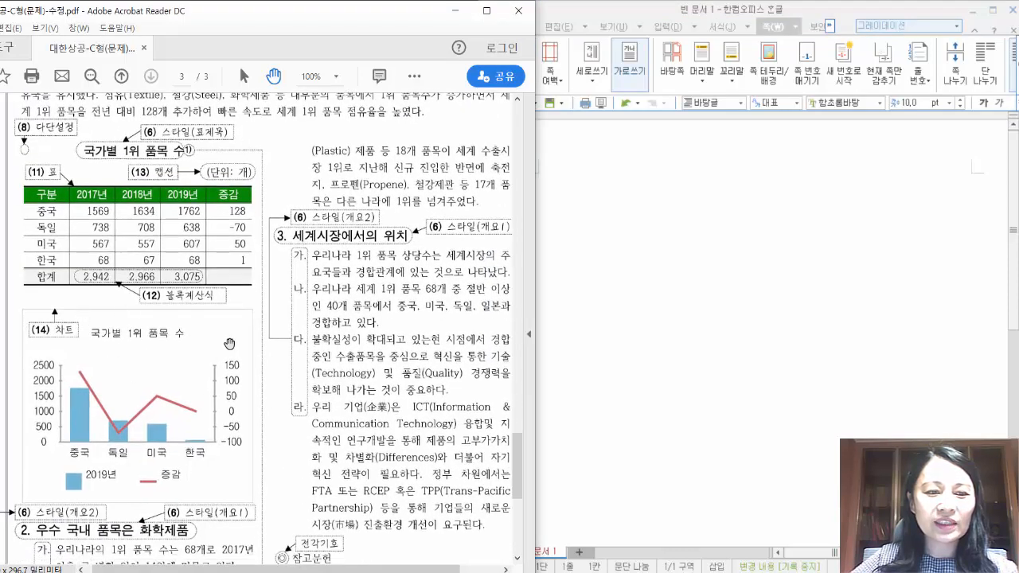
drag(106, 453, 114, 409)
scroll(115, 380, down, 3)
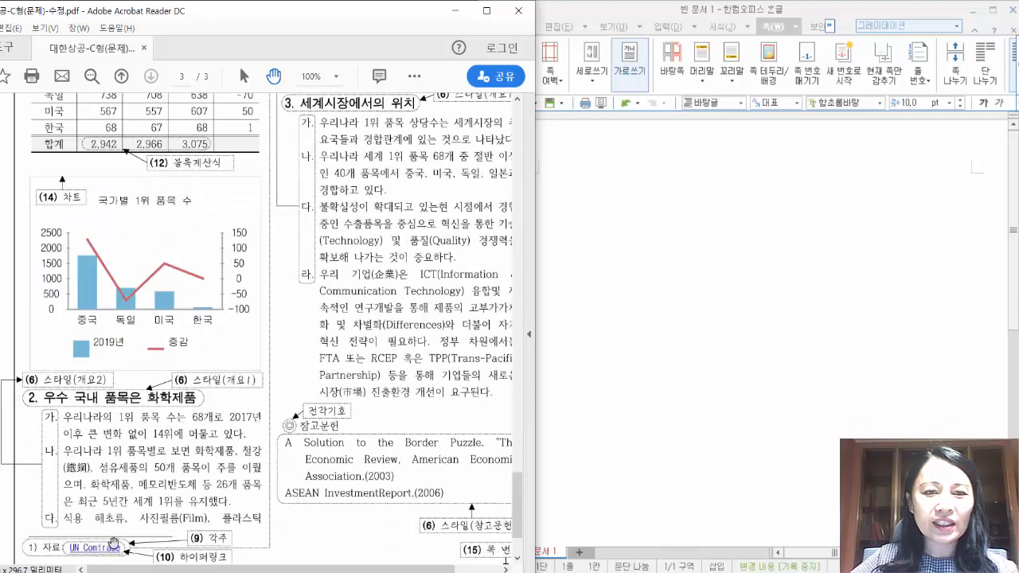
scroll(398, 284, up, 9)
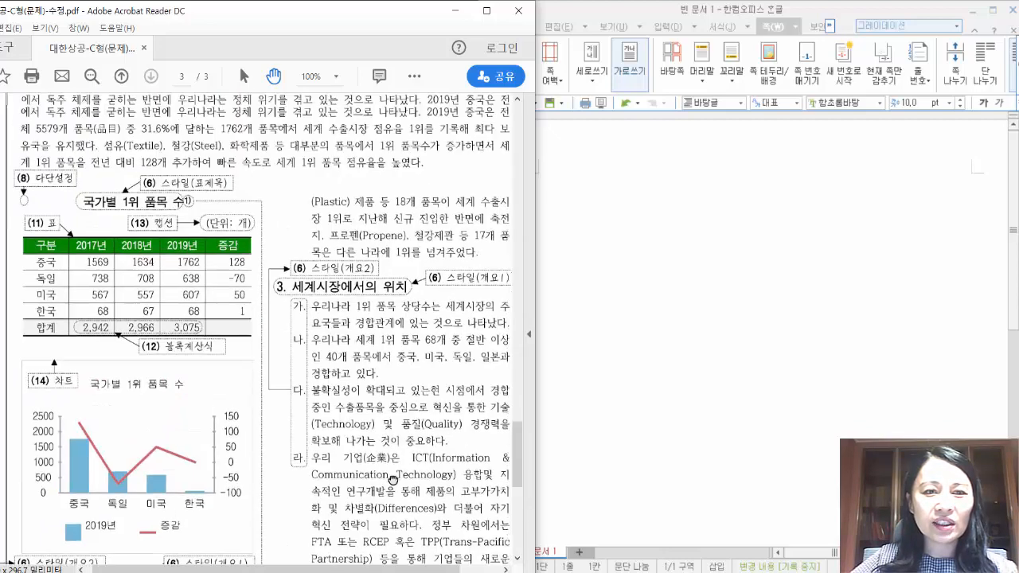
drag(383, 339, 373, 335)
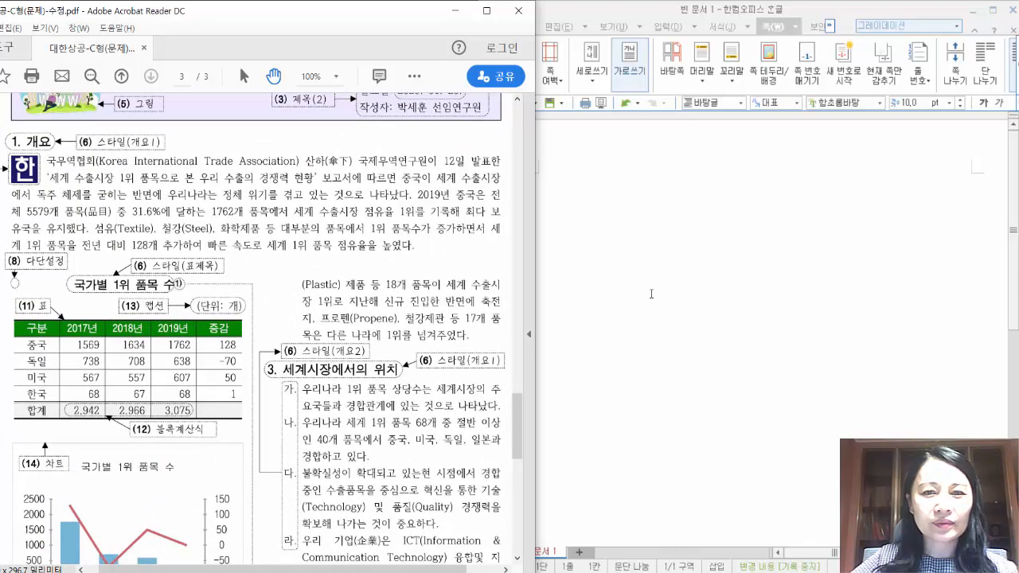
drag(184, 227, 181, 197)
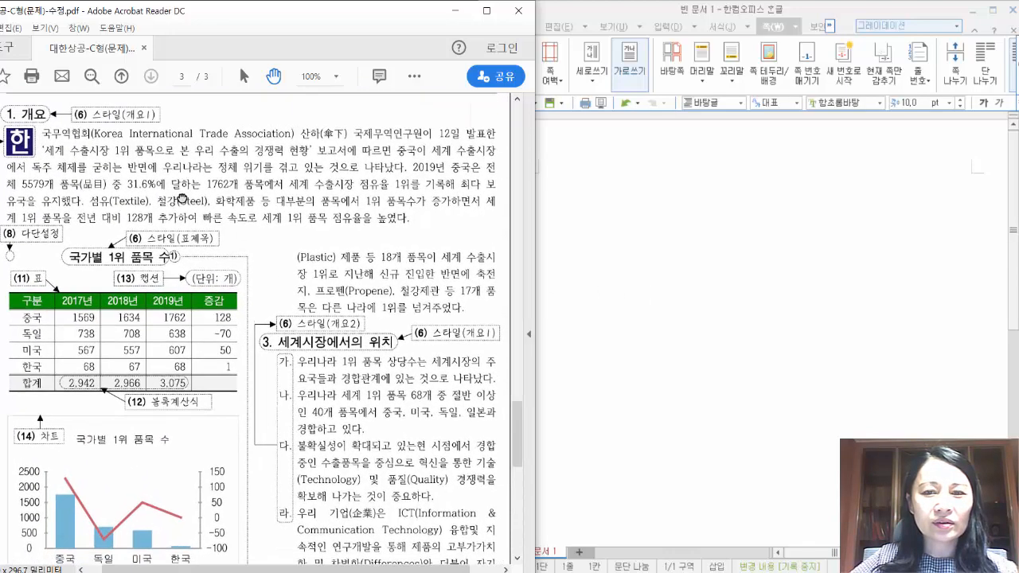
Switch to the blank Hancom Hangul document and enter the heading 개요 on its own line.
click(612, 215)
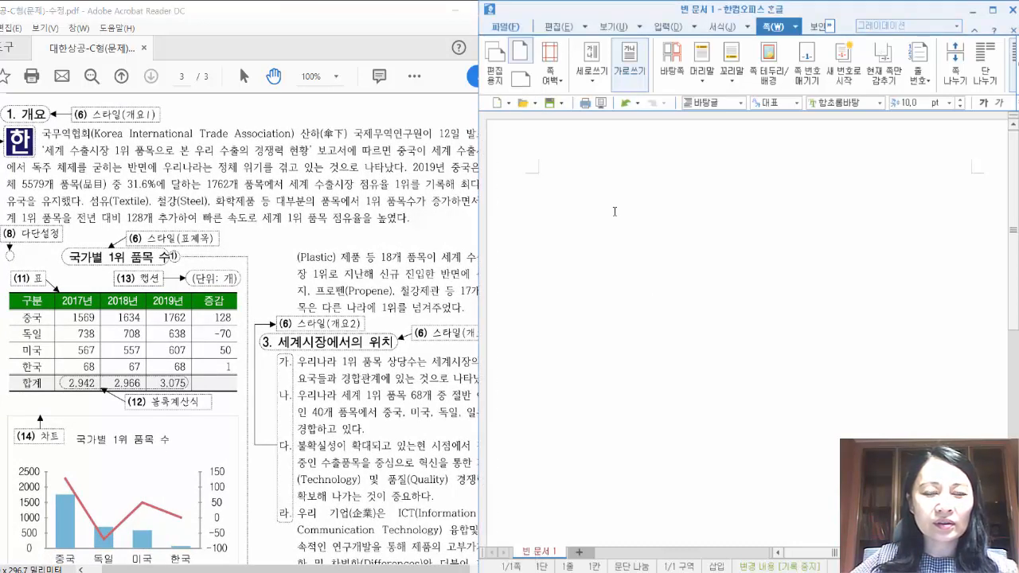
text(ㄱ)
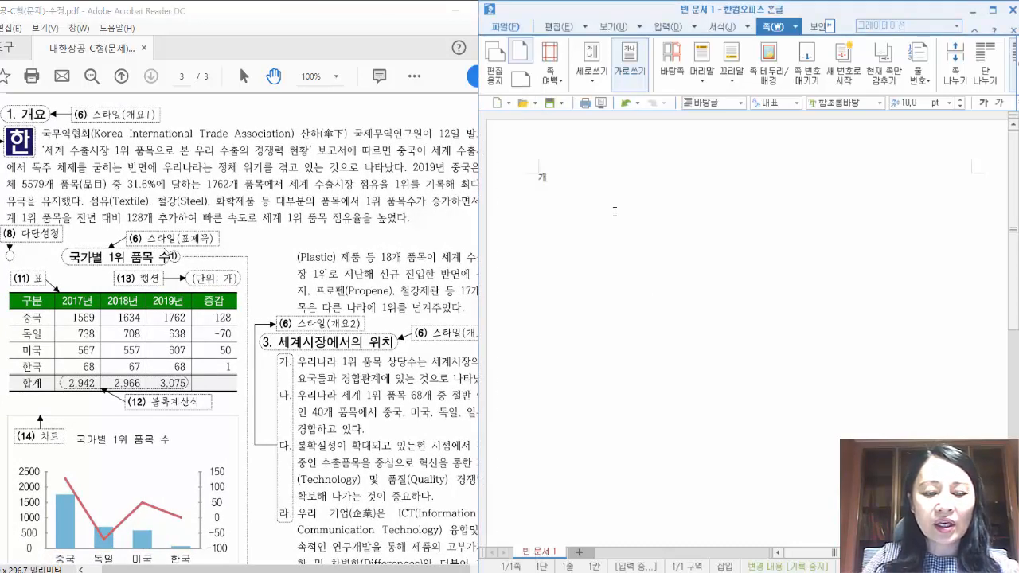
text(ㅐ요)
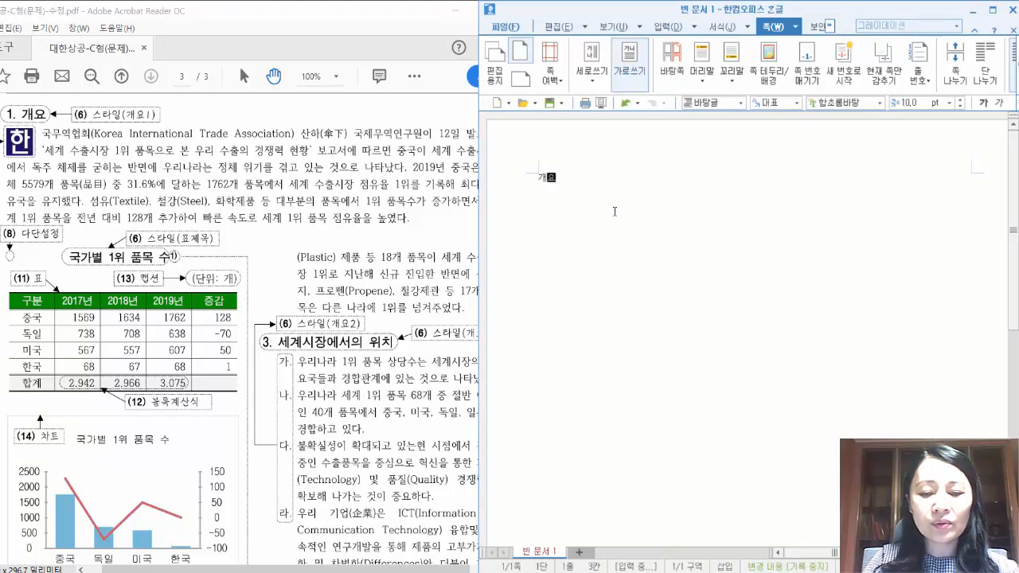
key(Return)
Begin the body paragraph below the heading with the text 한국무역협회(Korea International Trade Association).
text(ㅎ)
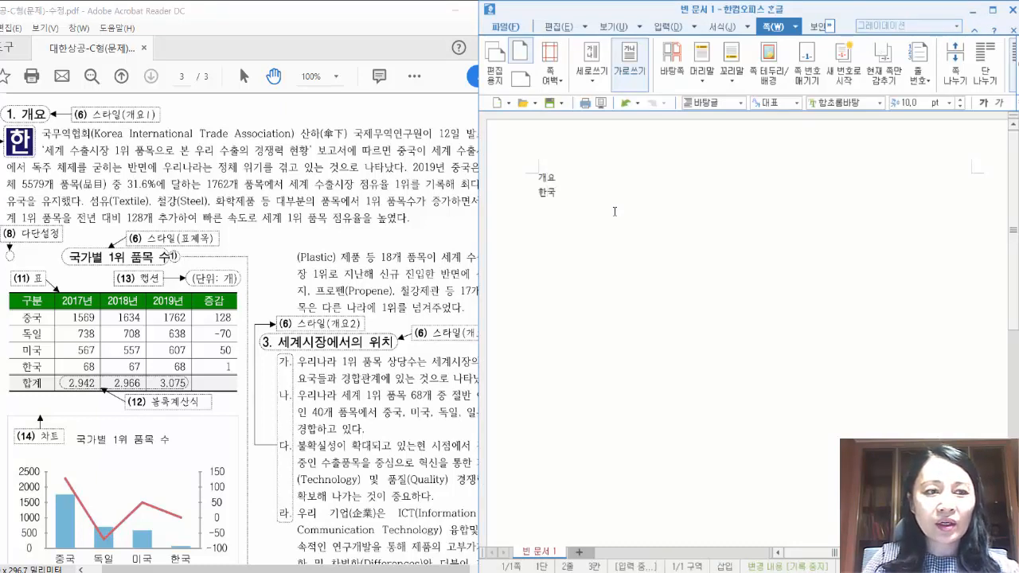
text(ㅏㄴ국무역협)
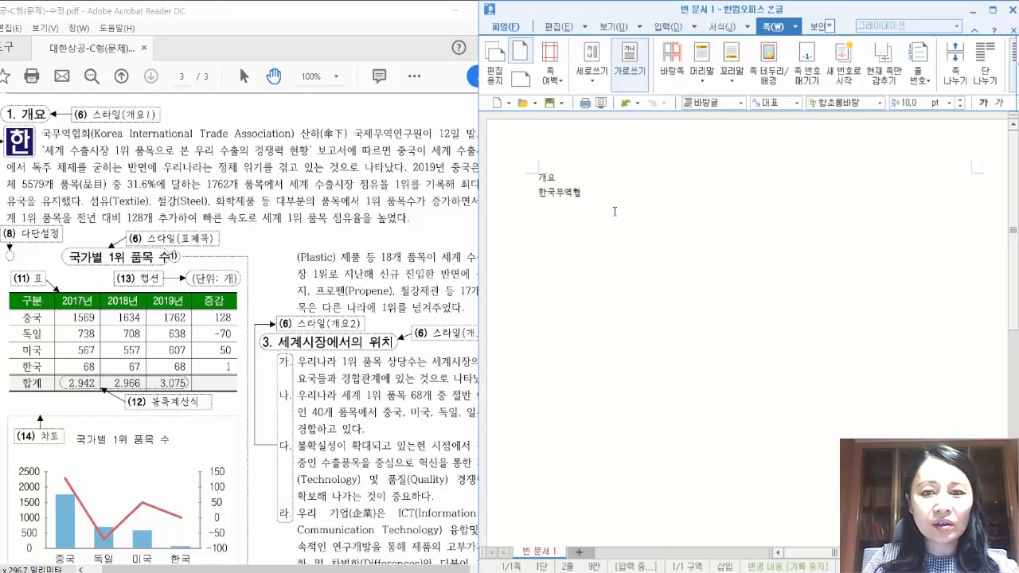
text(회(Korea)
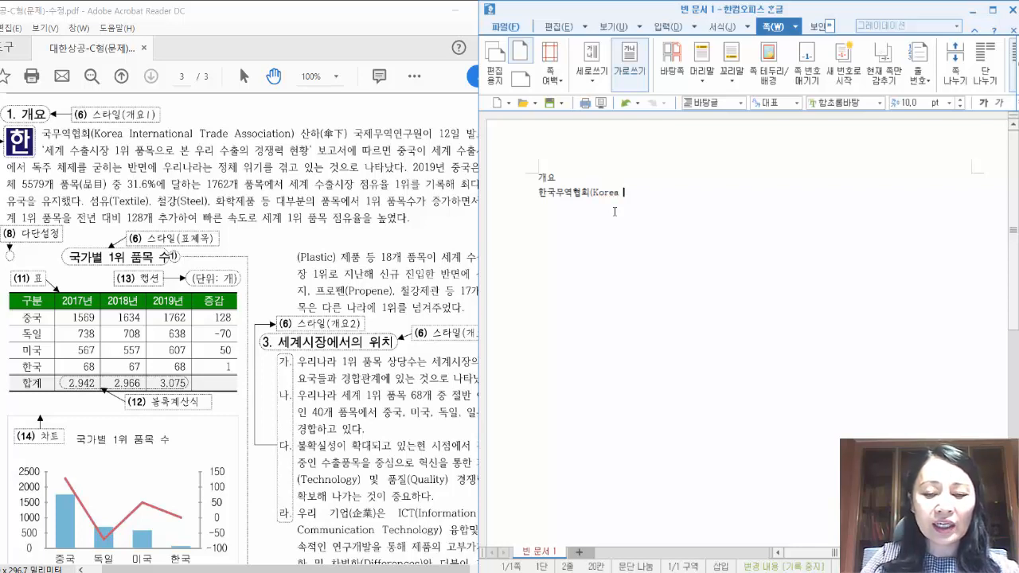
text(Inter)
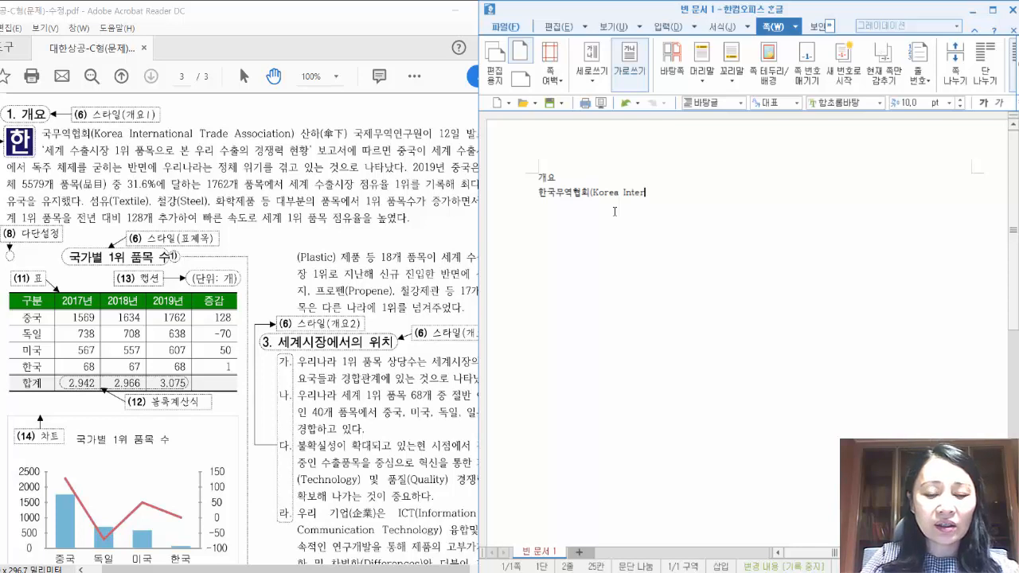
text(nat)
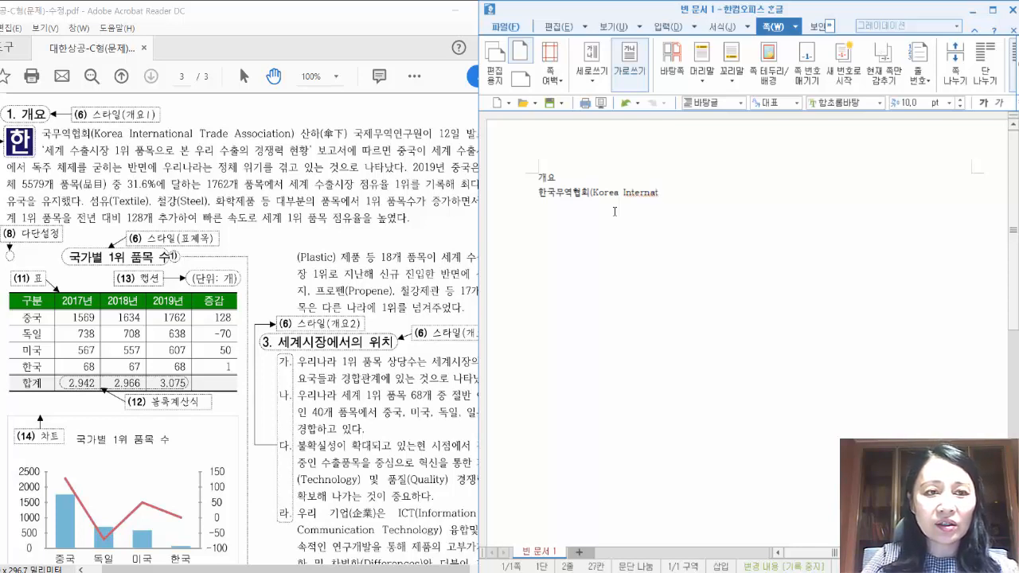
text(ion)
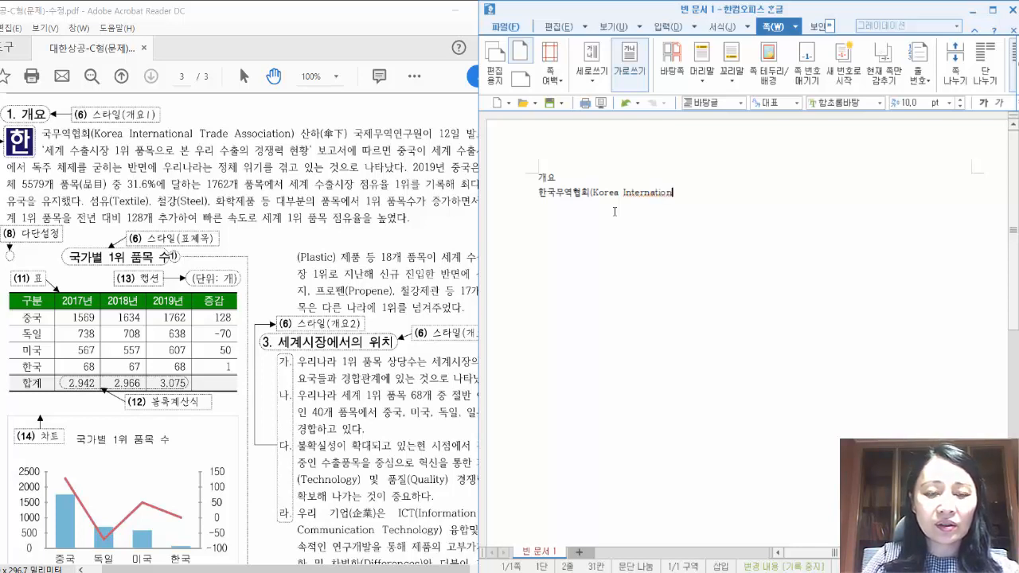
text(al Tr)
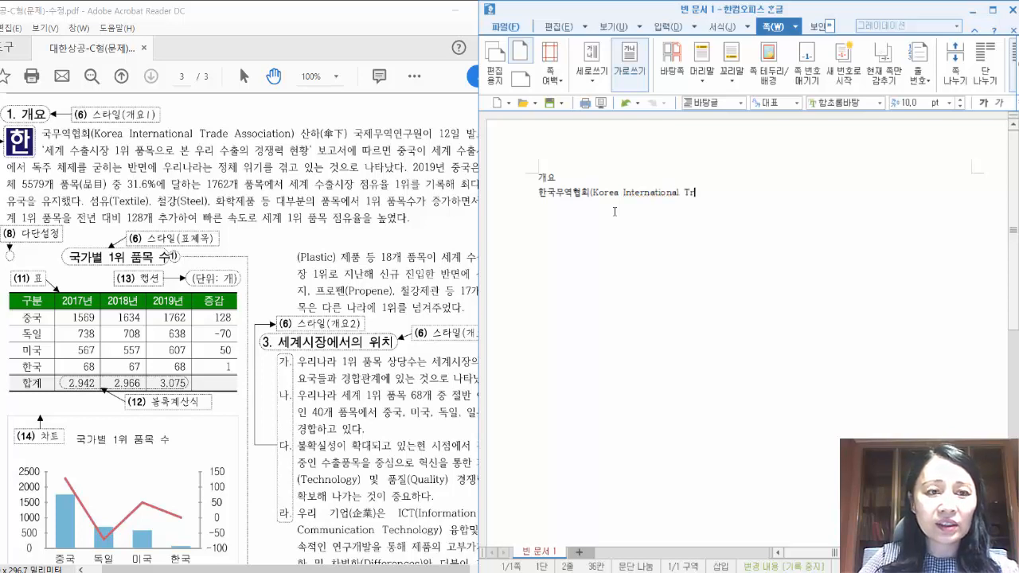
text(ade )
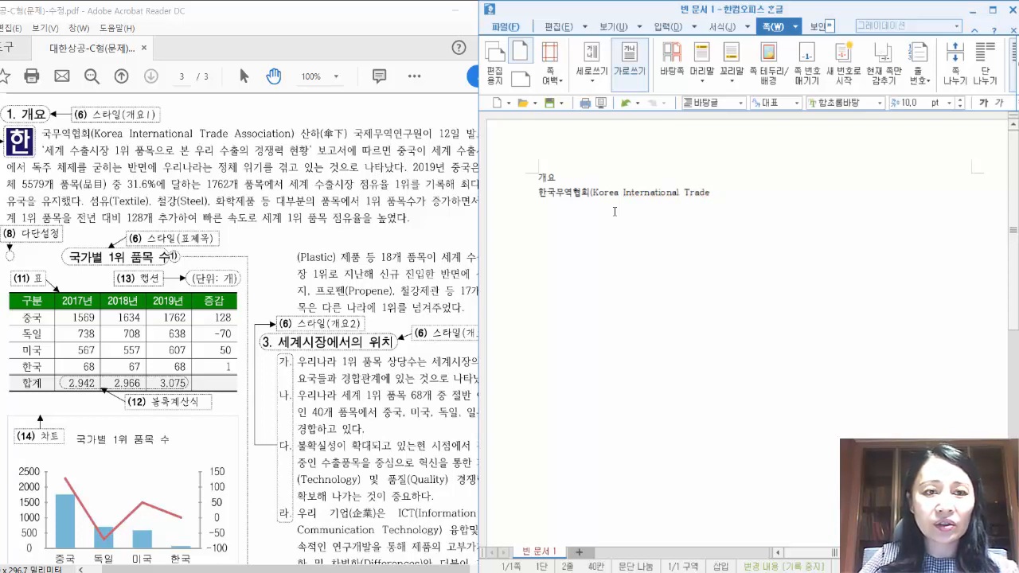
text(Asso)
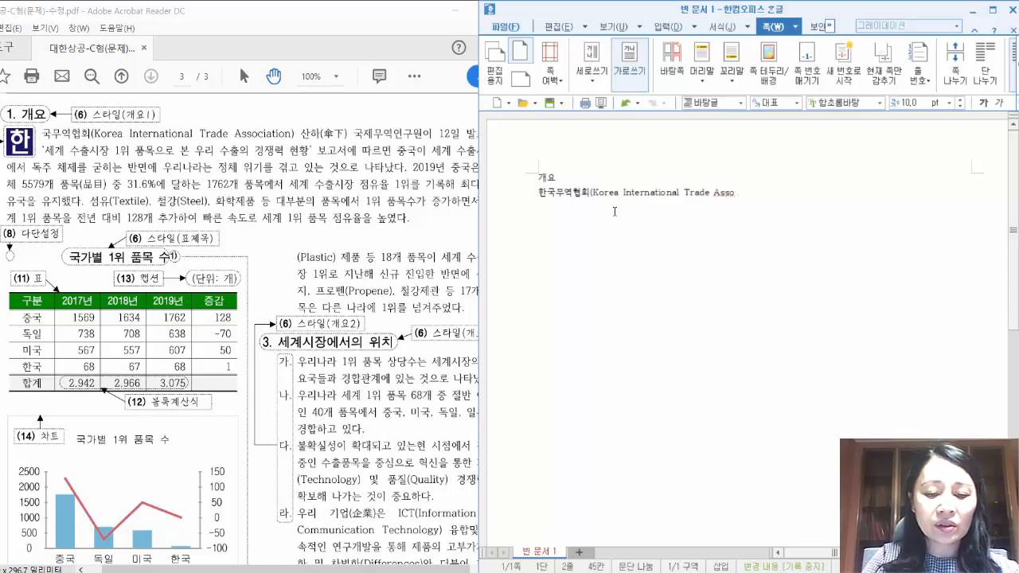
text(ciatio)
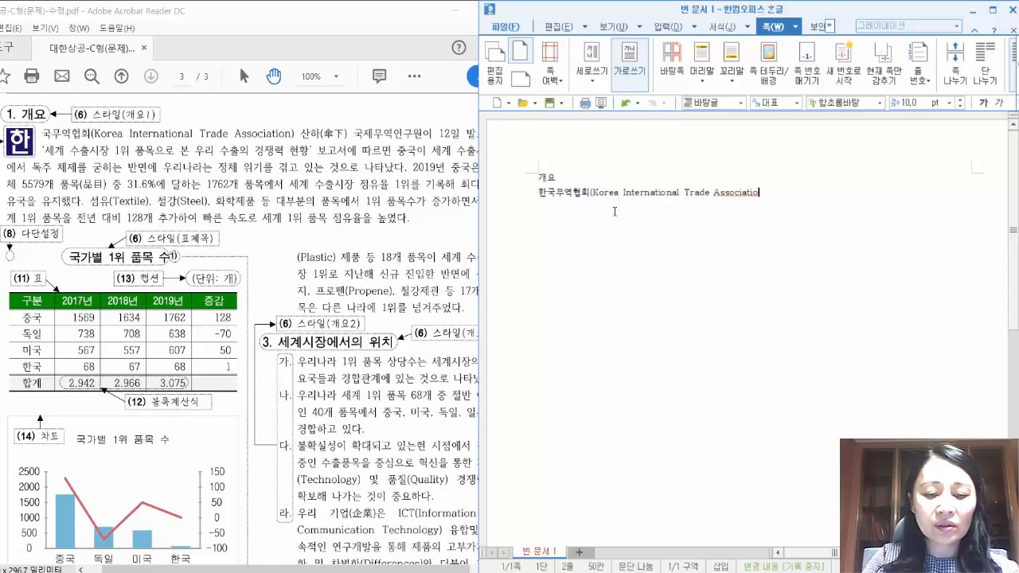
text(n))
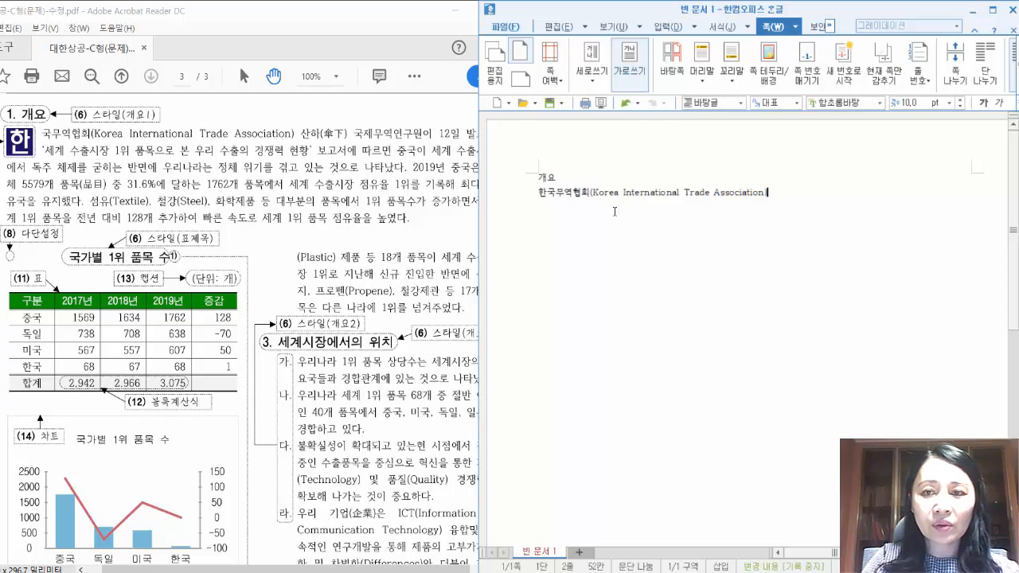
Add the word 산하 and convert it to Hanja in the 한글(漢字) format as 산하(傘下).
text( 산하)
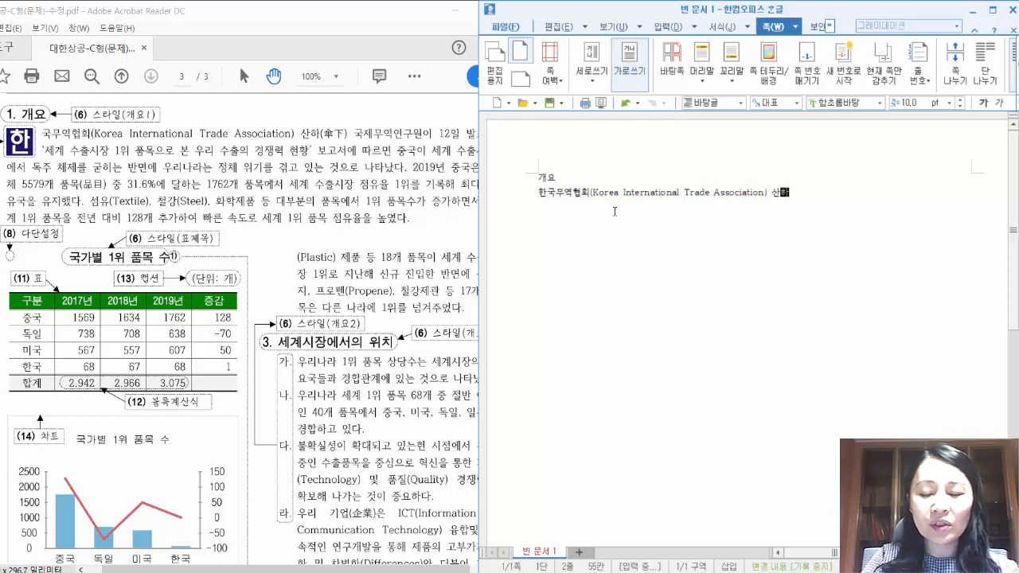
key(F9)
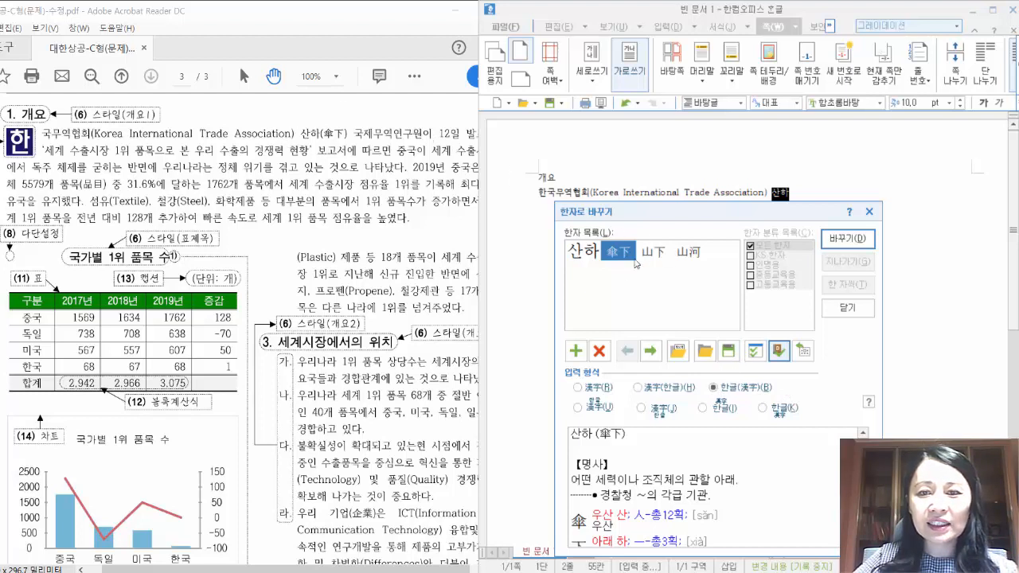
click(847, 238)
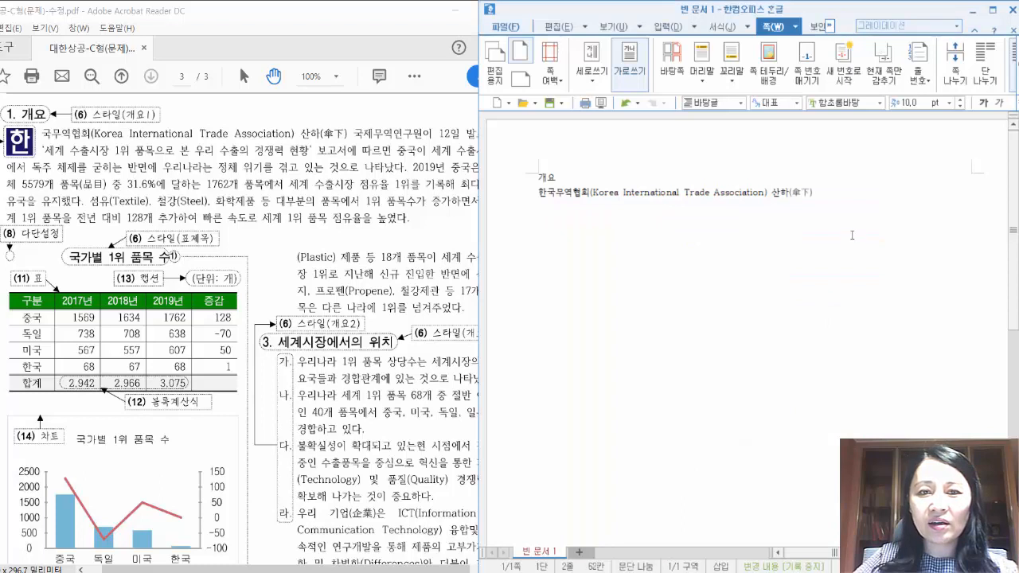
Paste the remaining text of the overview paragraph after 산하(傘下).
click(839, 193)
right_click(839, 193)
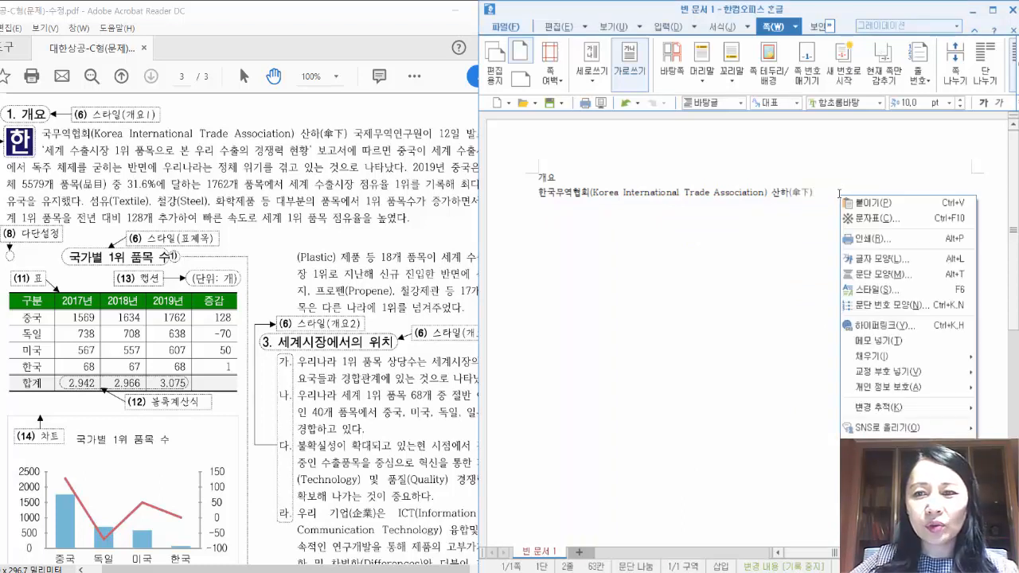
click(852, 203)
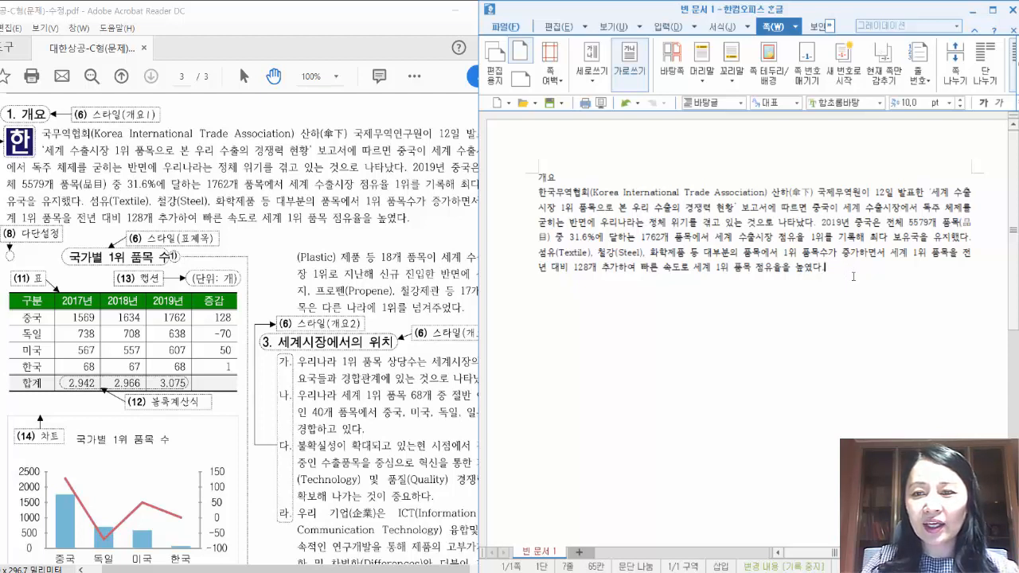
On a new line below the overview paragraph, set up two columns without a divider line, with the apply range 새 다단으로.
key(Return)
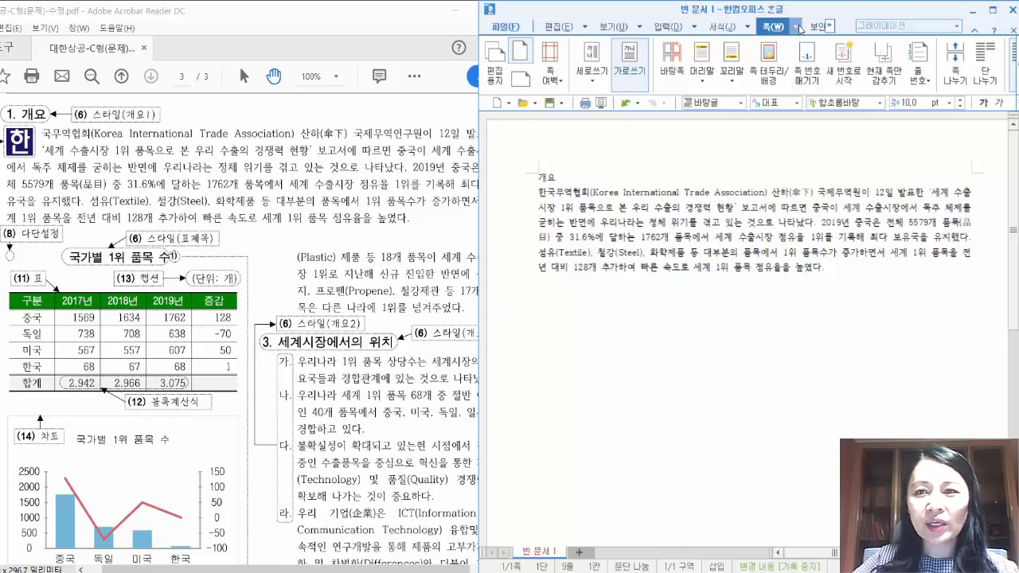
click(796, 27)
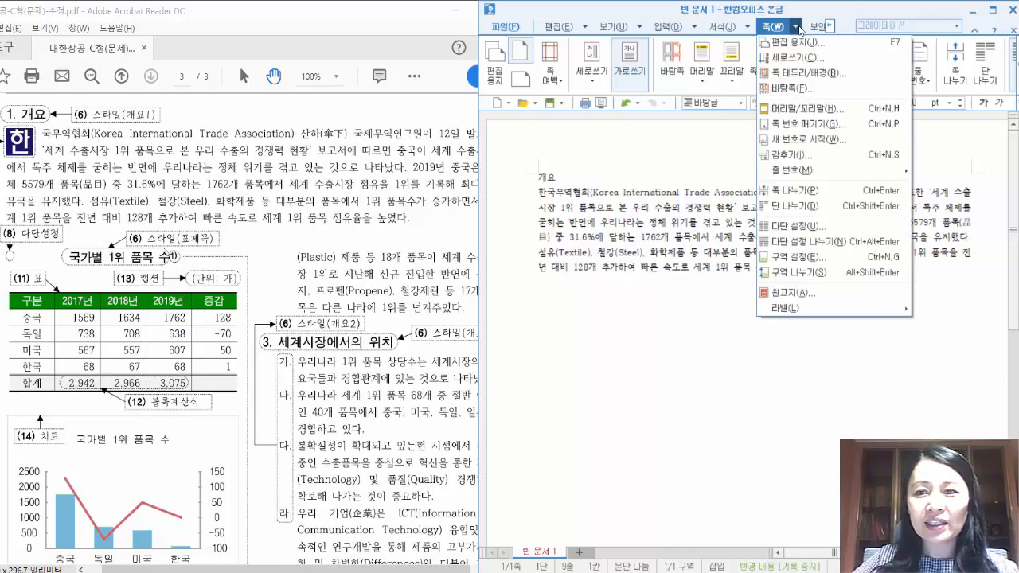
click(807, 228)
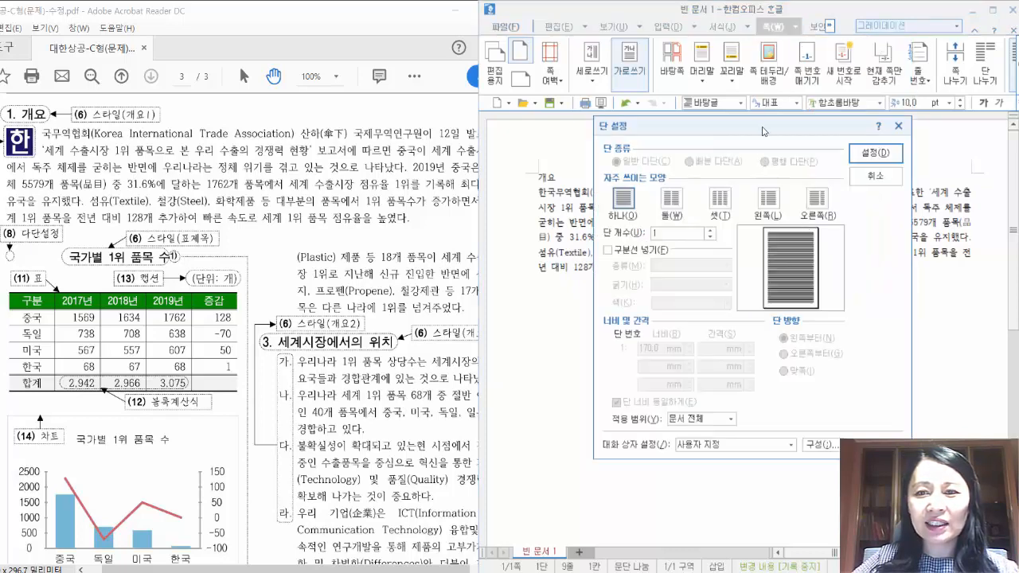
drag(762, 130, 811, 105)
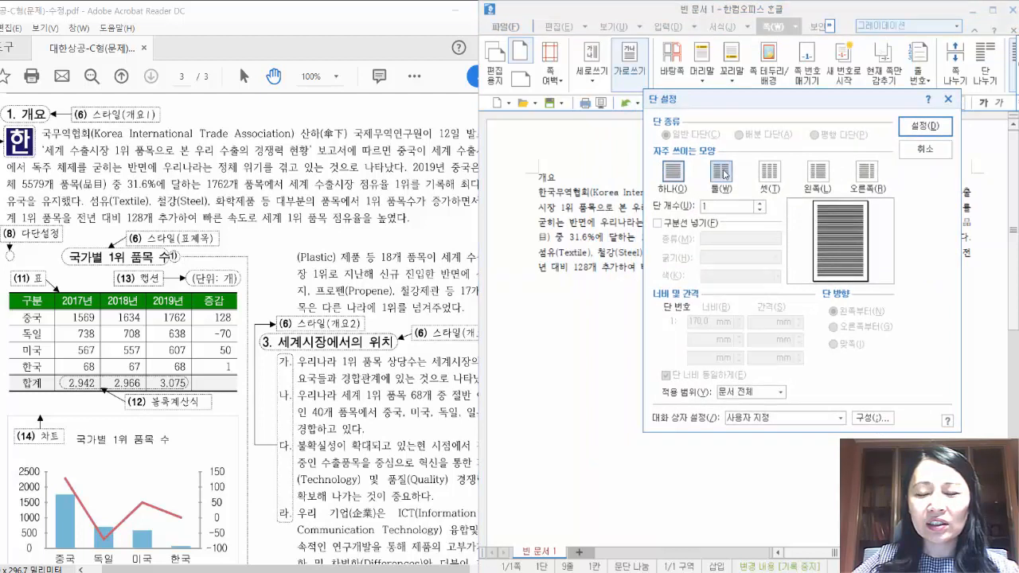
click(721, 172)
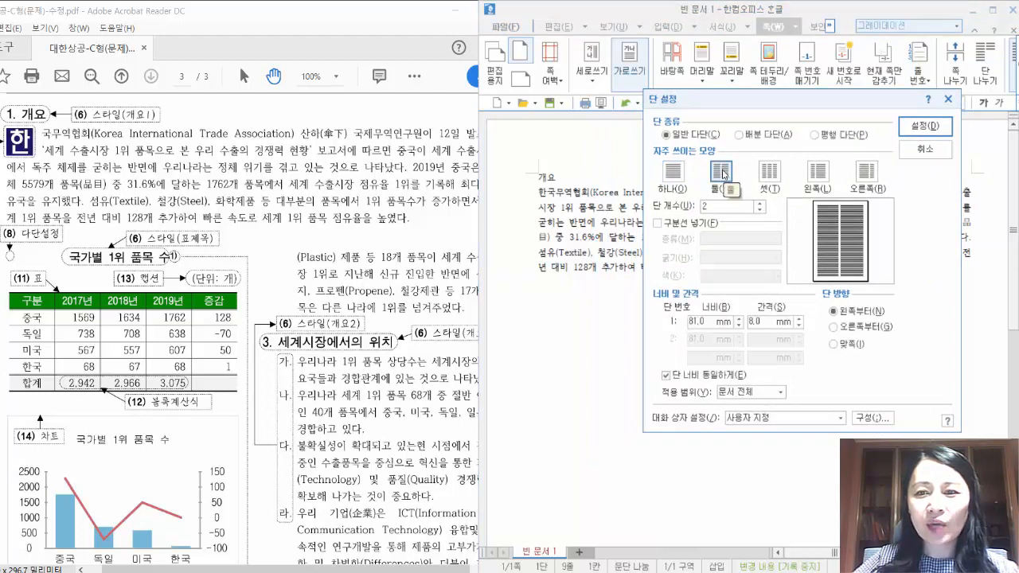
click(695, 225)
click(694, 225)
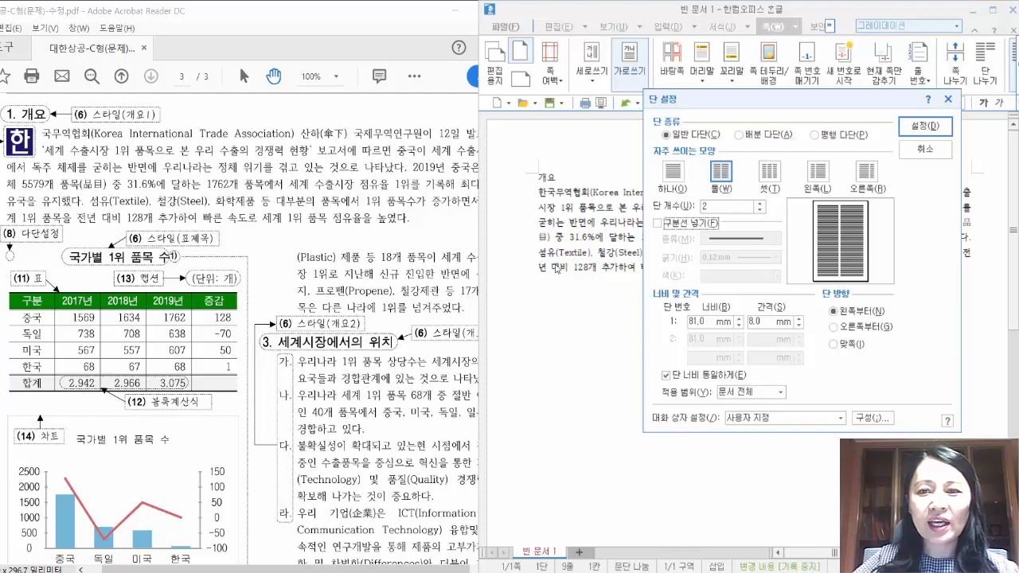
drag(778, 102, 845, 36)
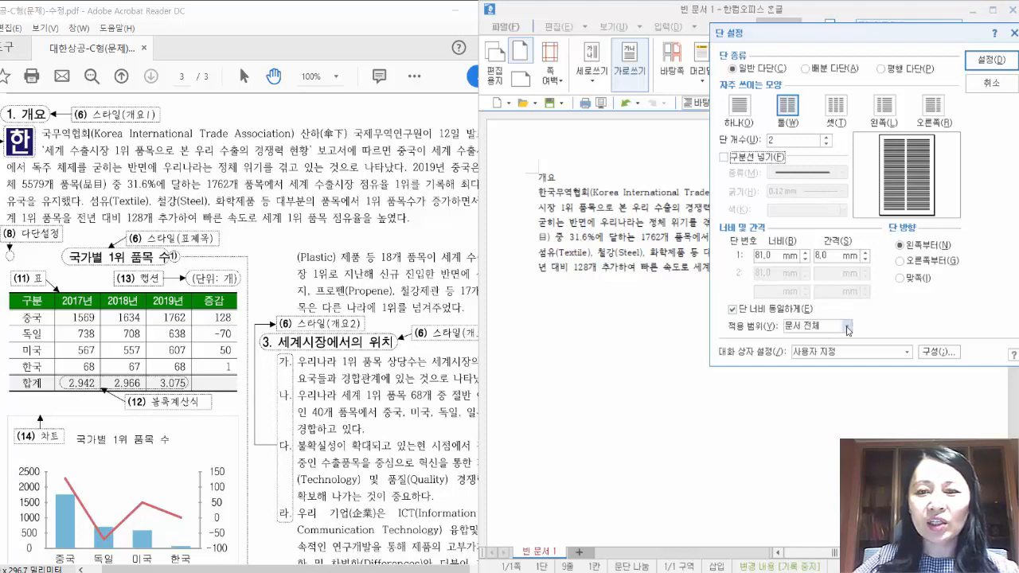
drag(776, 40, 612, 330)
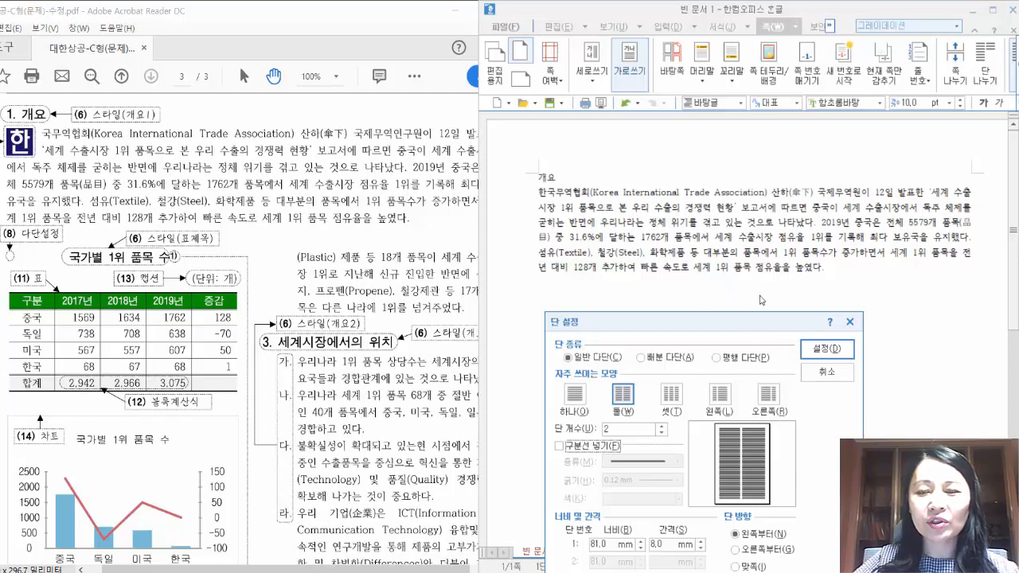
drag(748, 330, 902, 52)
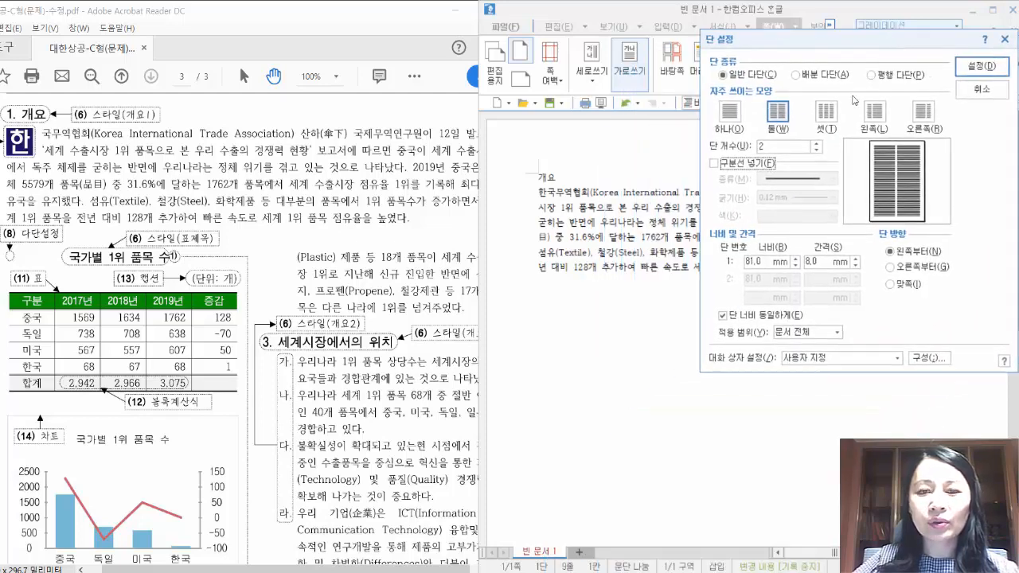
click(824, 334)
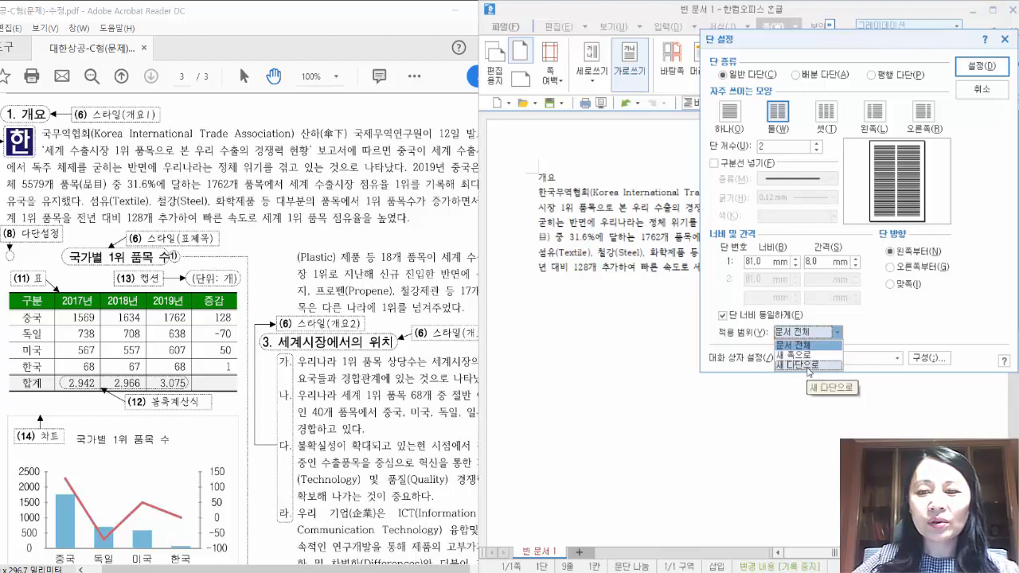
click(808, 365)
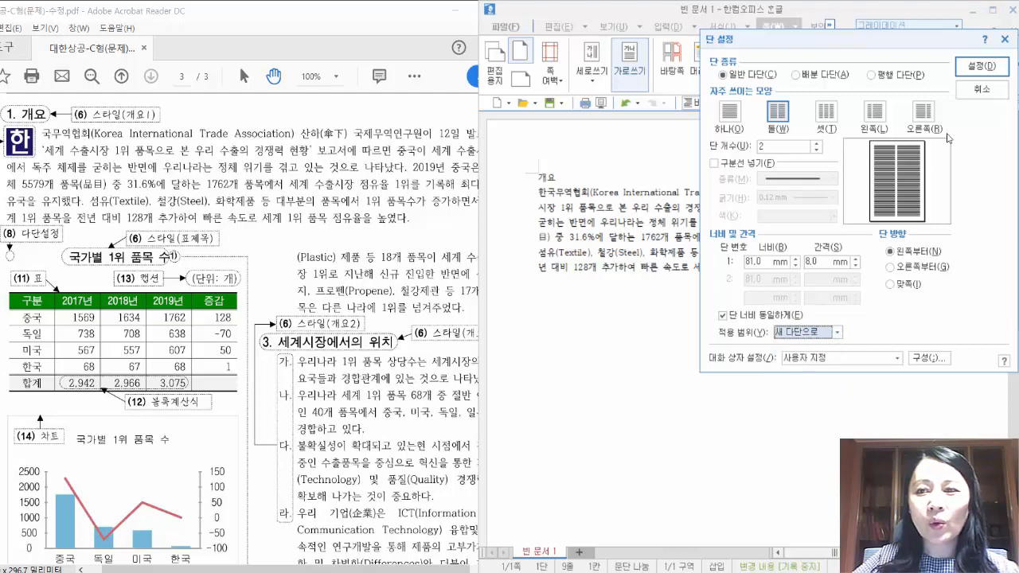
click(981, 66)
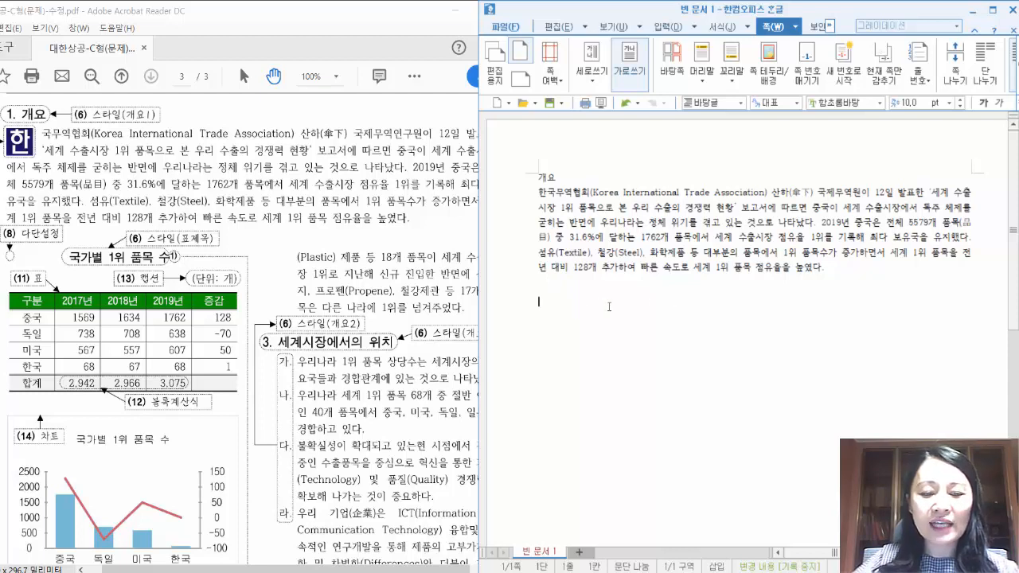
Enter the table title 국가별 1위 품목 수 on its own line at the start of the two-column section.
text(국가)
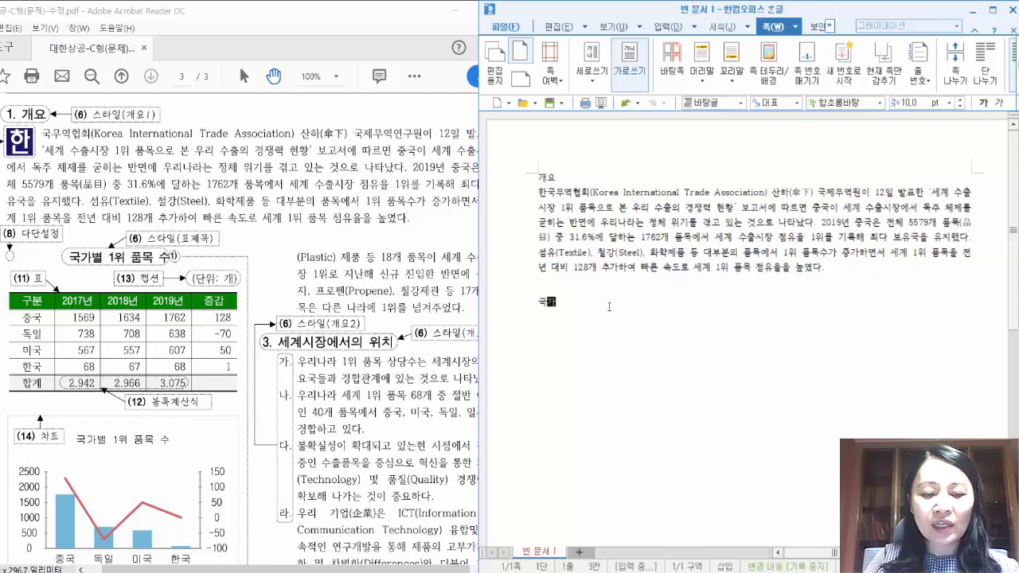
text(별 1위 )
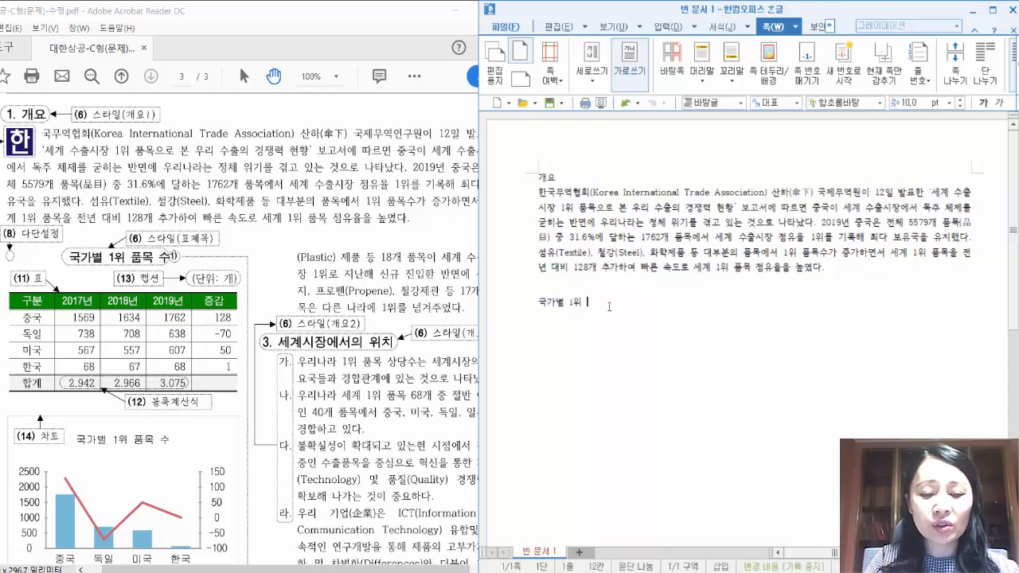
text(품목 )
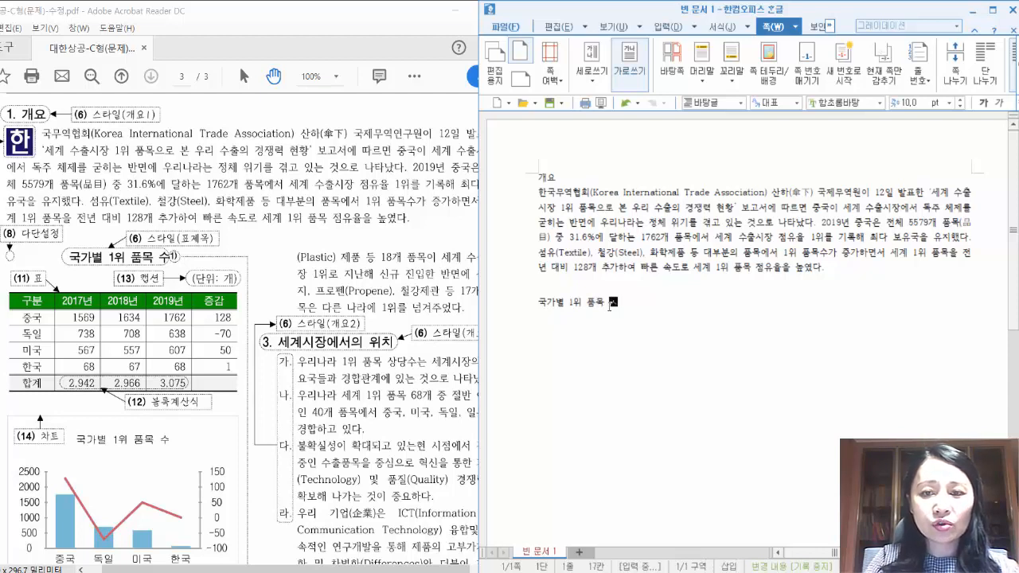
text(수)
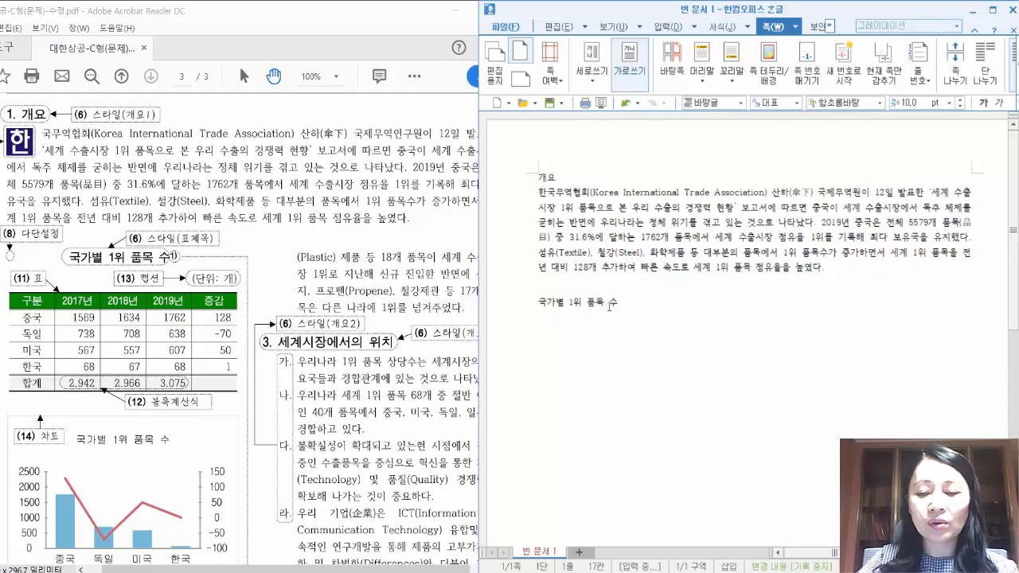
key(Return)
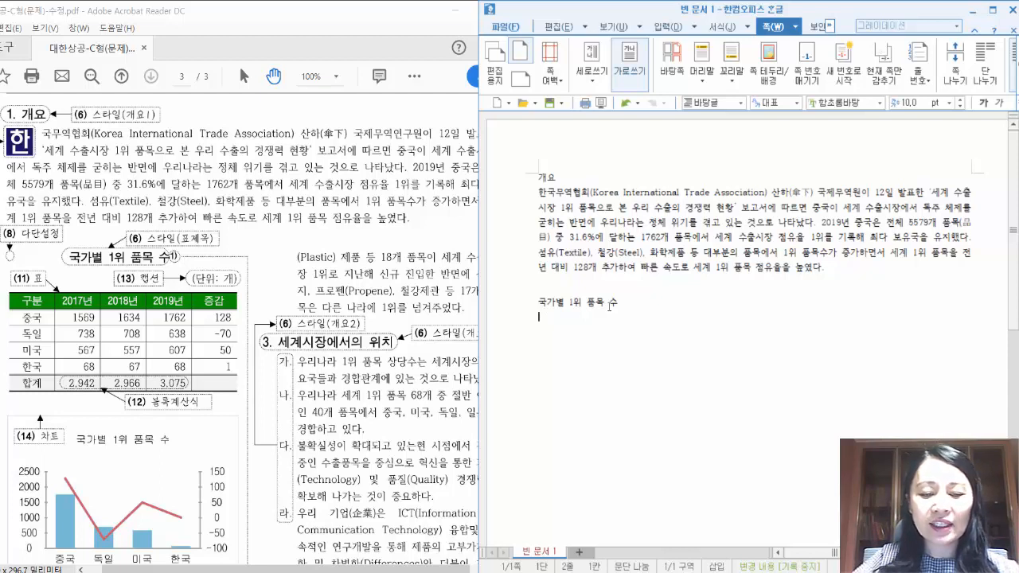
text(ㅅ)
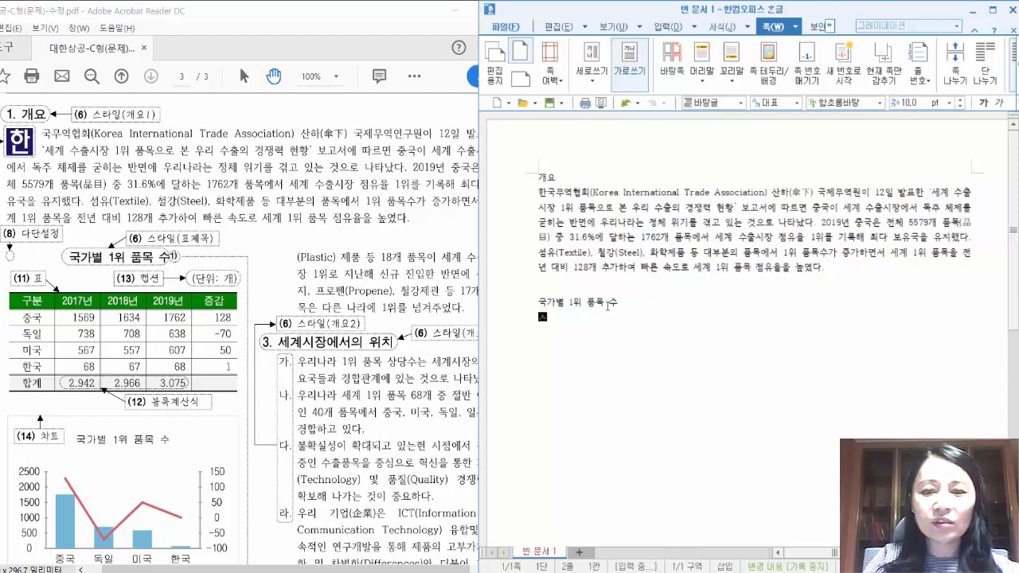
key(BackSpace)
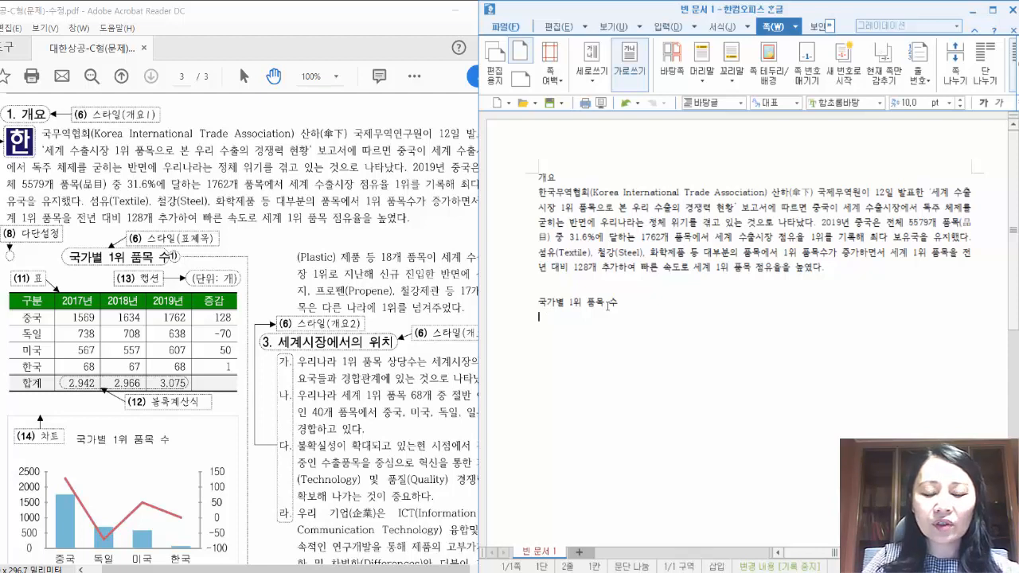
key(ctrl+n)
key(t)
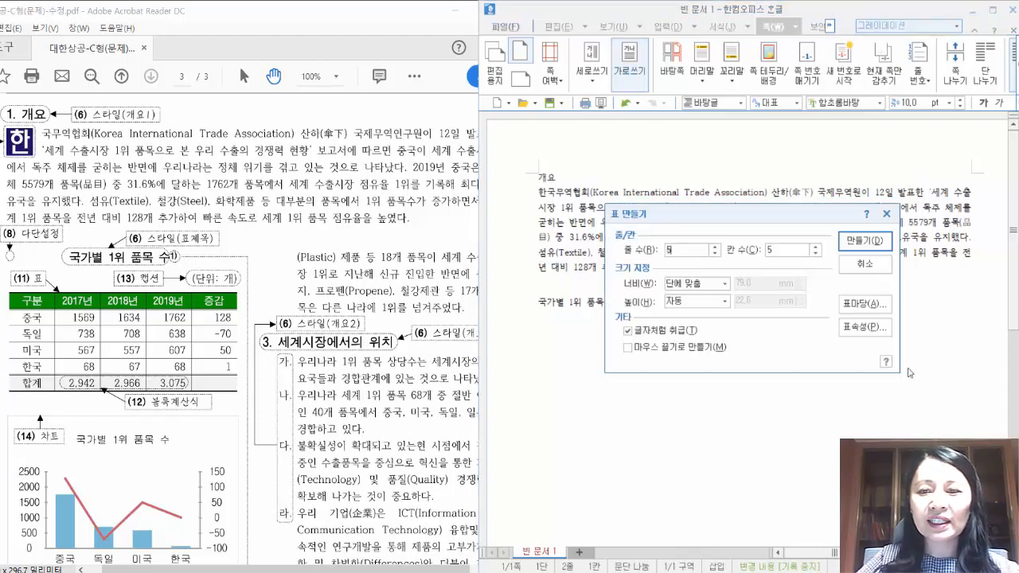
click(886, 213)
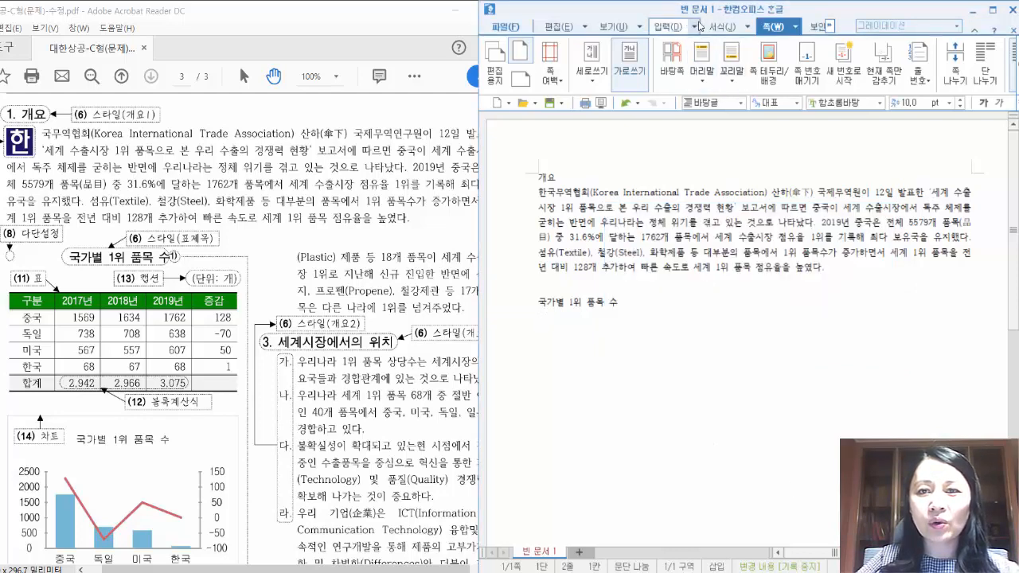
Insert a table with 6 rows and 5 columns below the title 국가별 1위 품목 수.
click(693, 26)
mouse_move(697, 41)
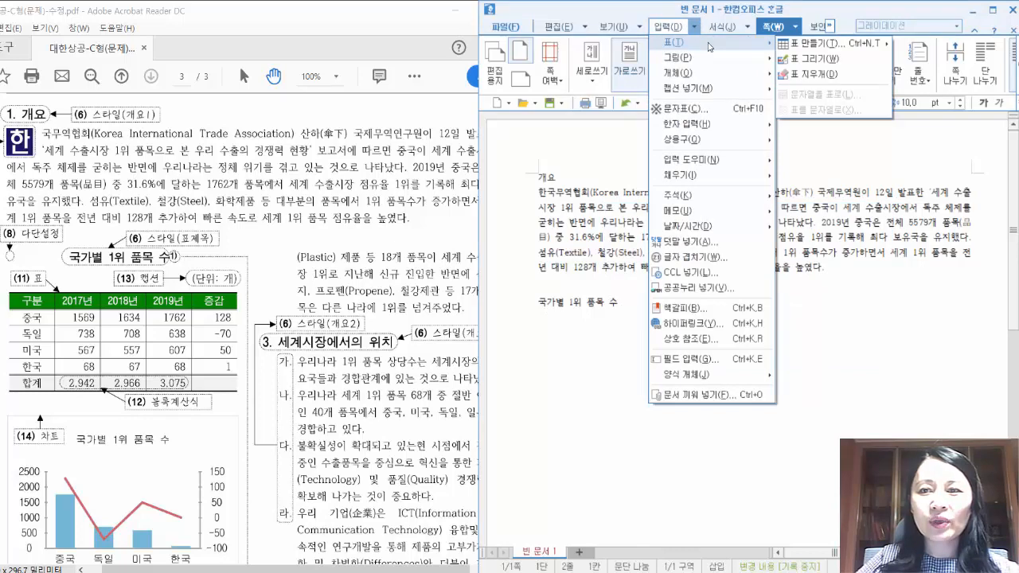
click(799, 47)
drag(682, 205, 729, 103)
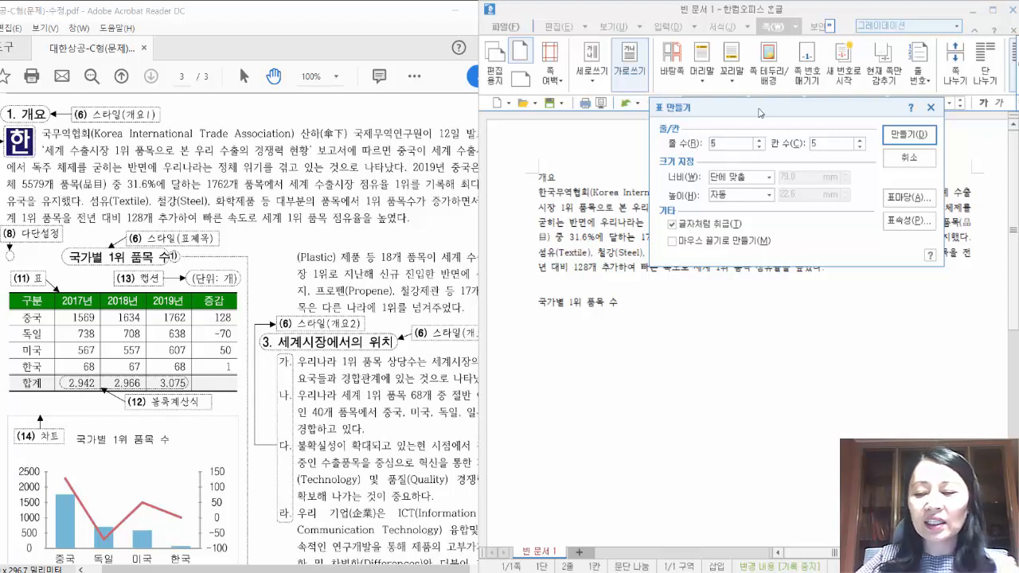
click(759, 139)
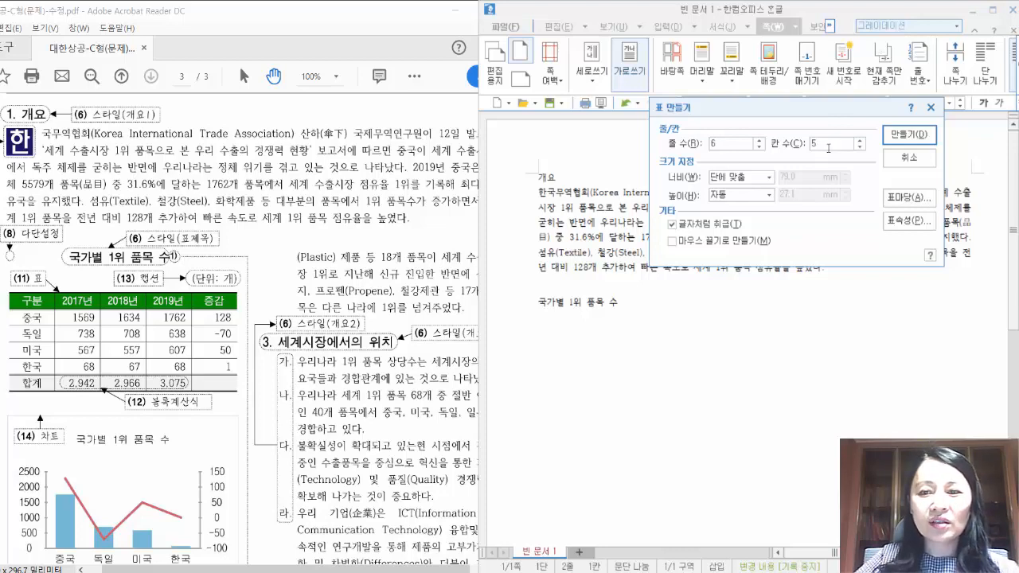
click(896, 137)
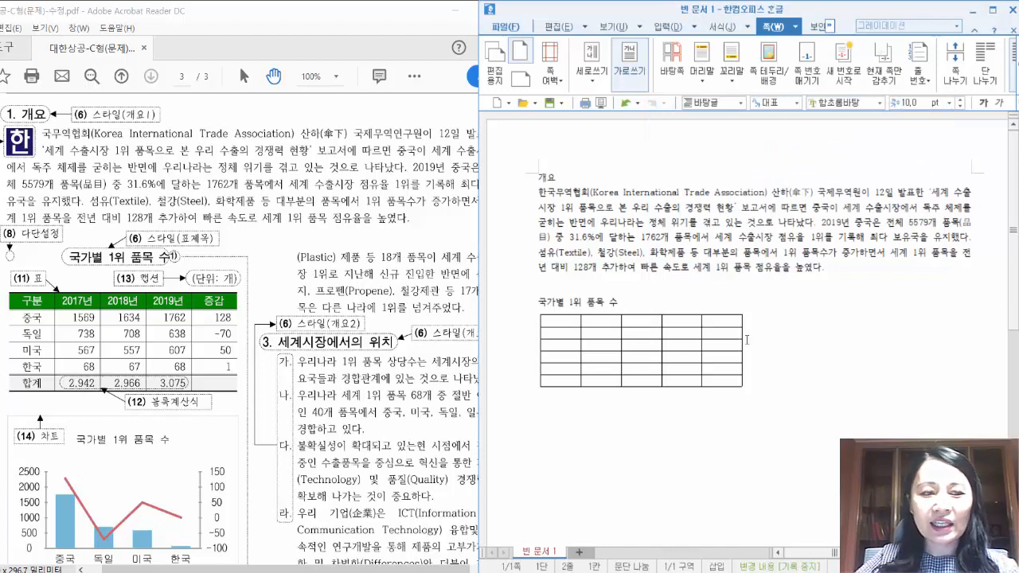
Fill the table's first column from the first row down with 구분, 중국, 독일, 미국, 한국 and 합계.
click(642, 348)
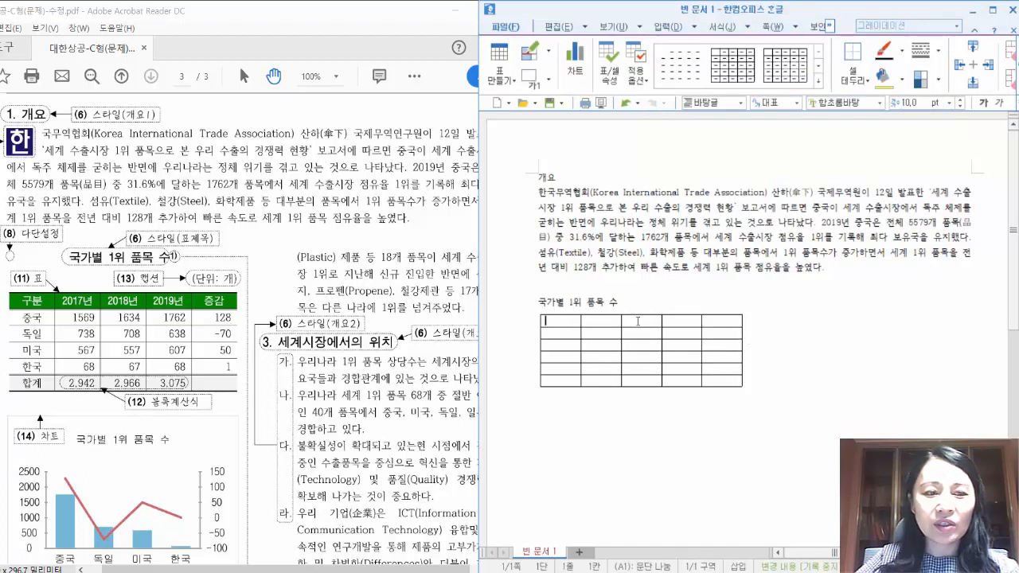
text(ㄱ)
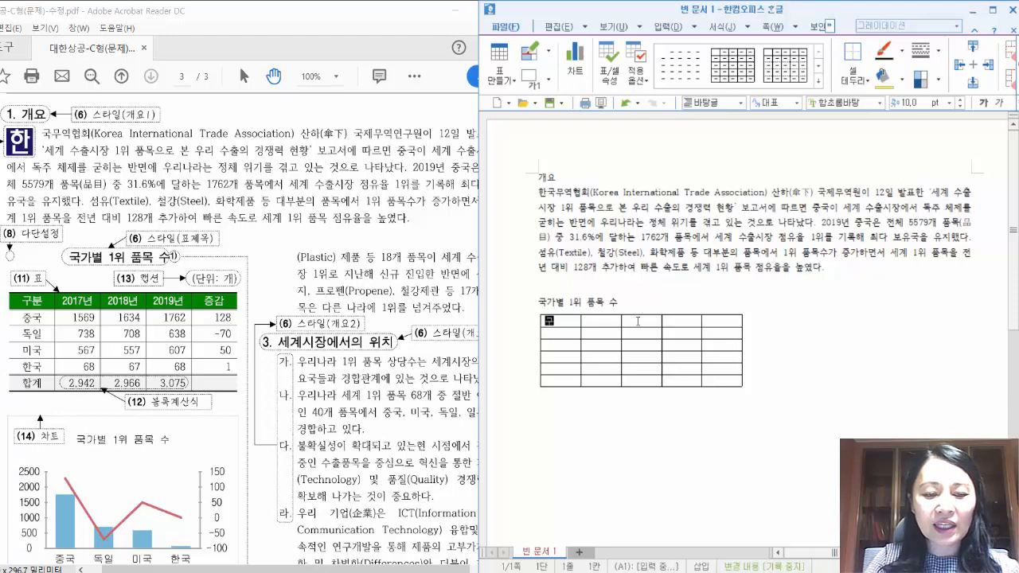
text(구분)
key(Down)
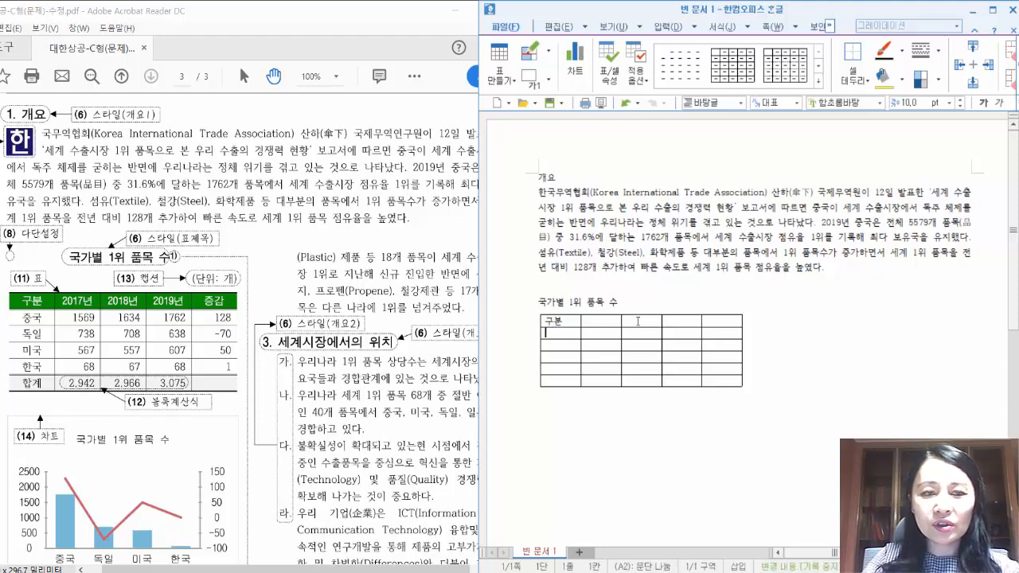
text(중국)
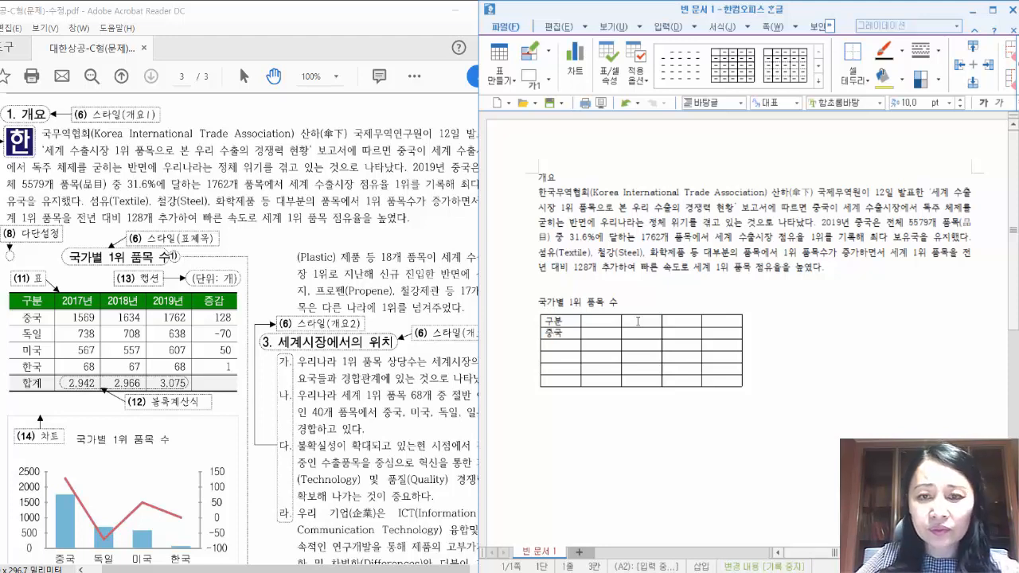
key(Down)
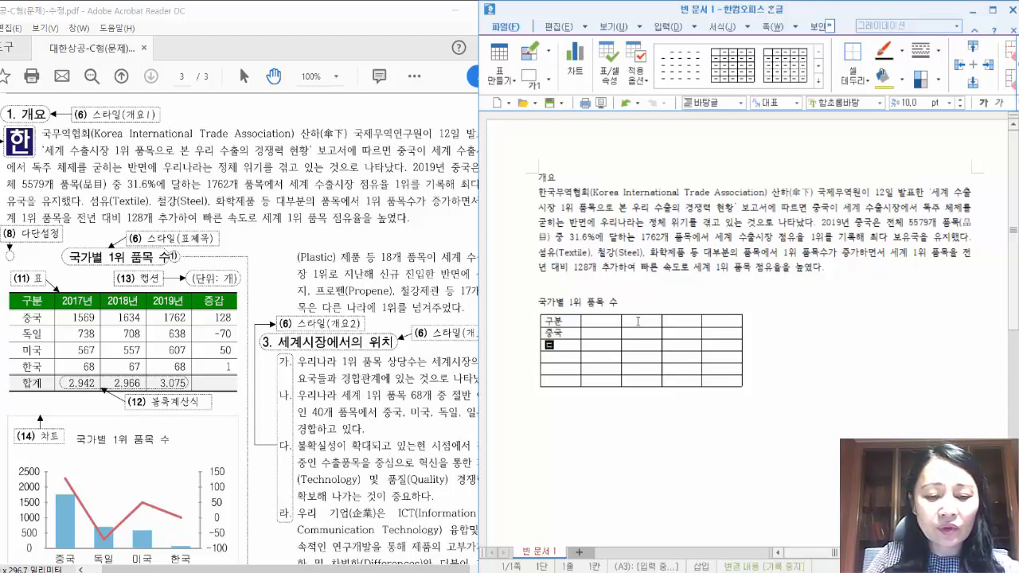
text(독일)
key(Down)
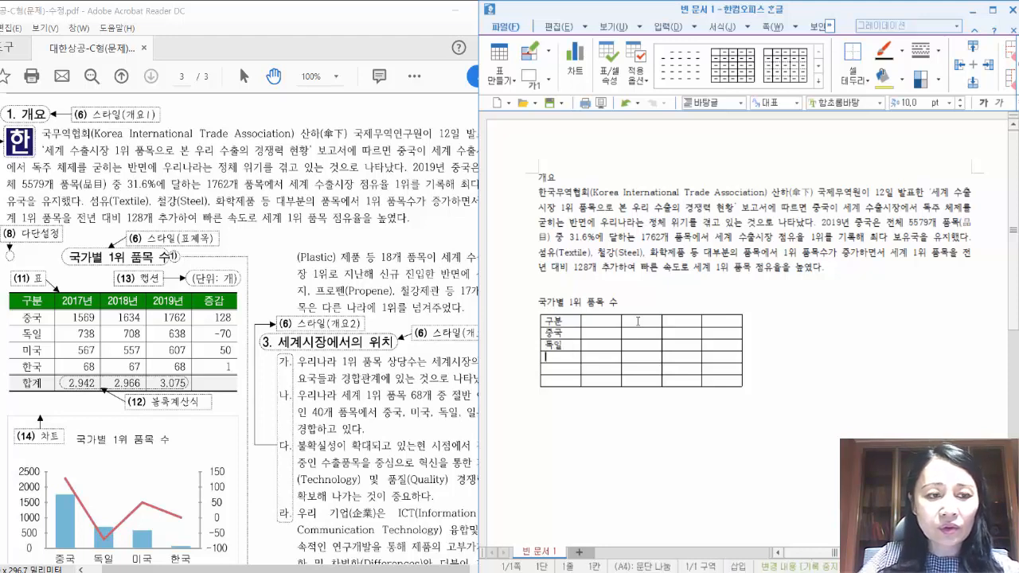
text(미국)
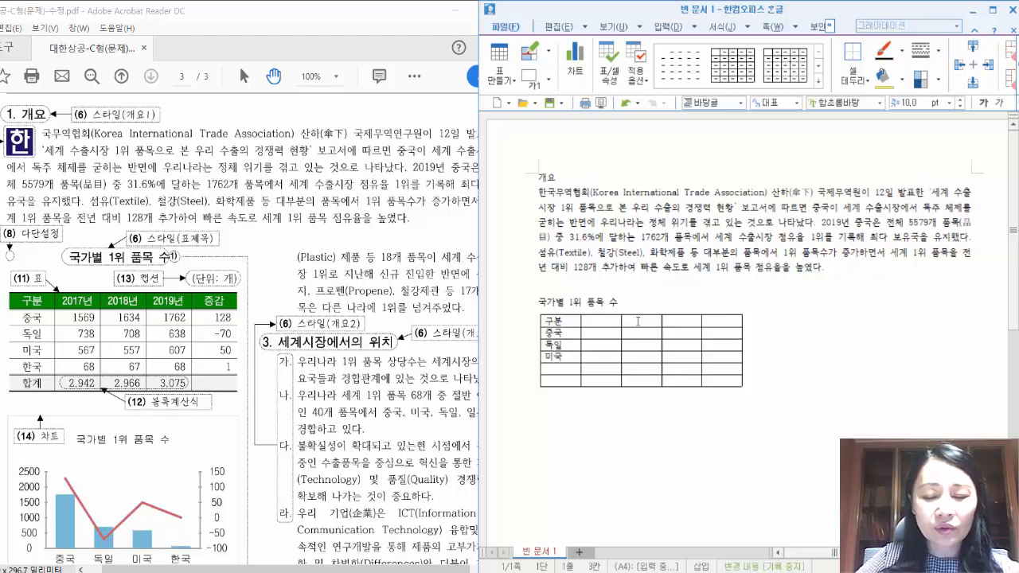
key(Down)
text(한국)
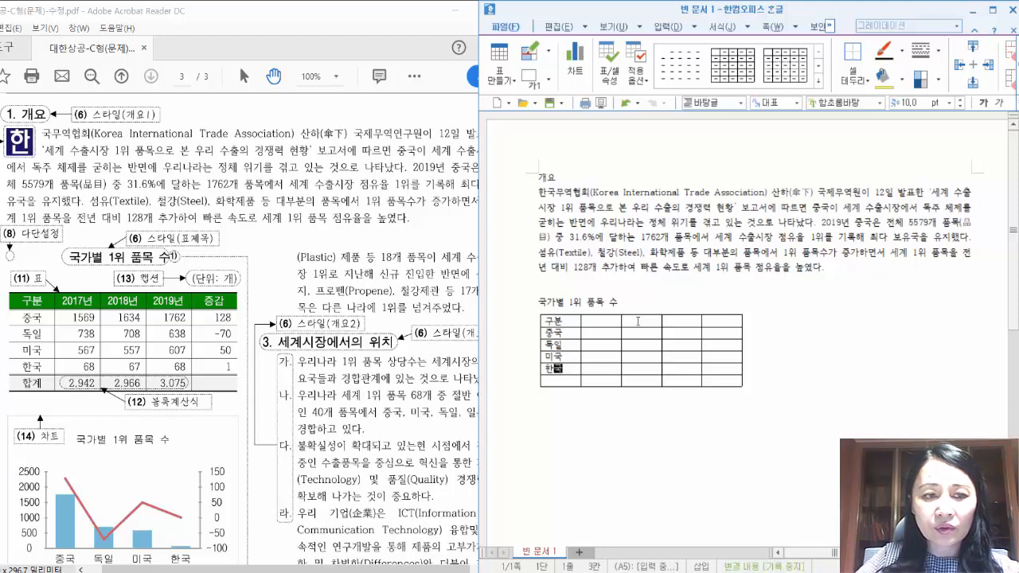
key(Down)
text(합)
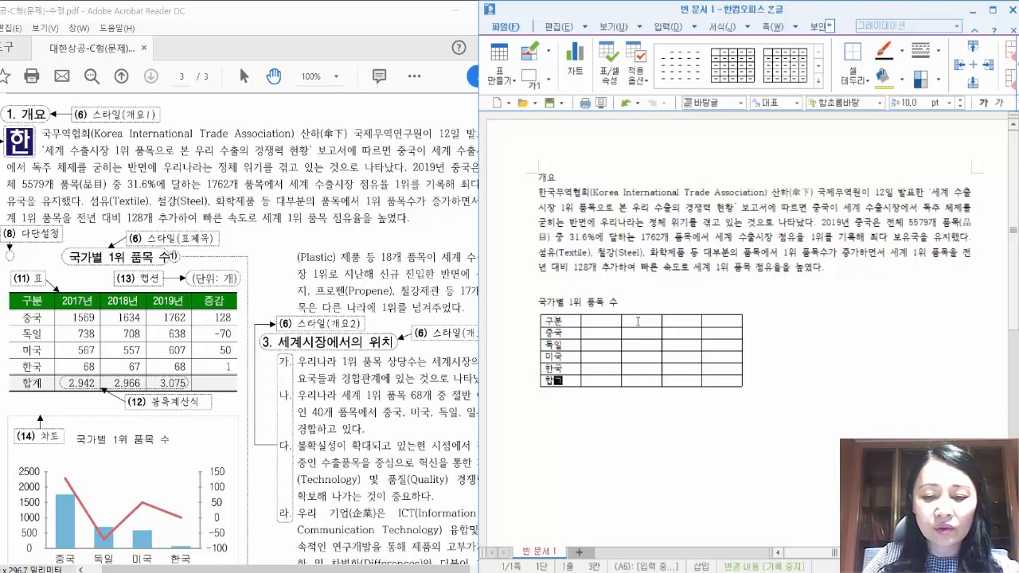
text(계)
key(Tab)
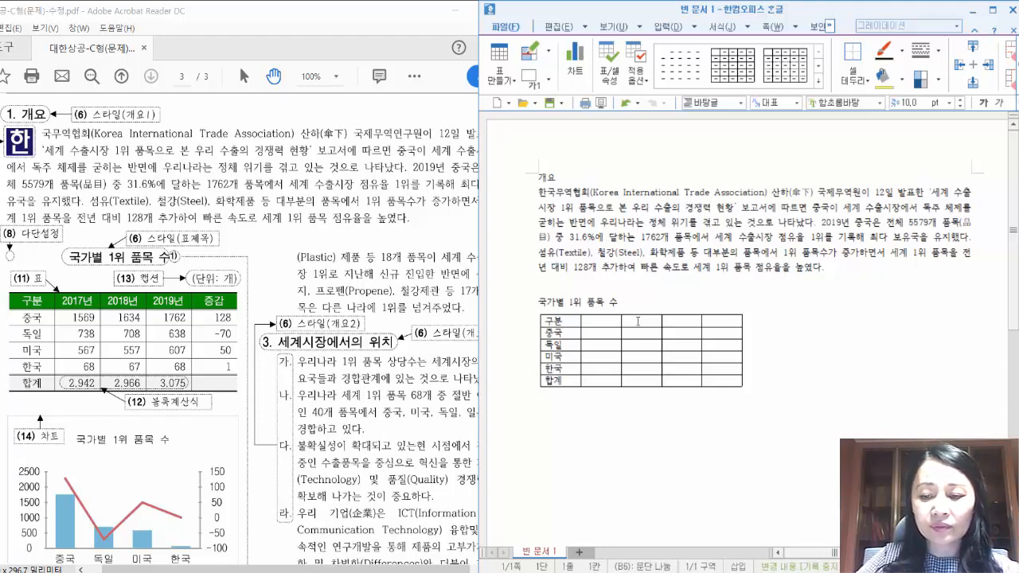
Fill the table's second column from the first row down with 2017년, 1569, 738, 567 and 68.
key(Up)
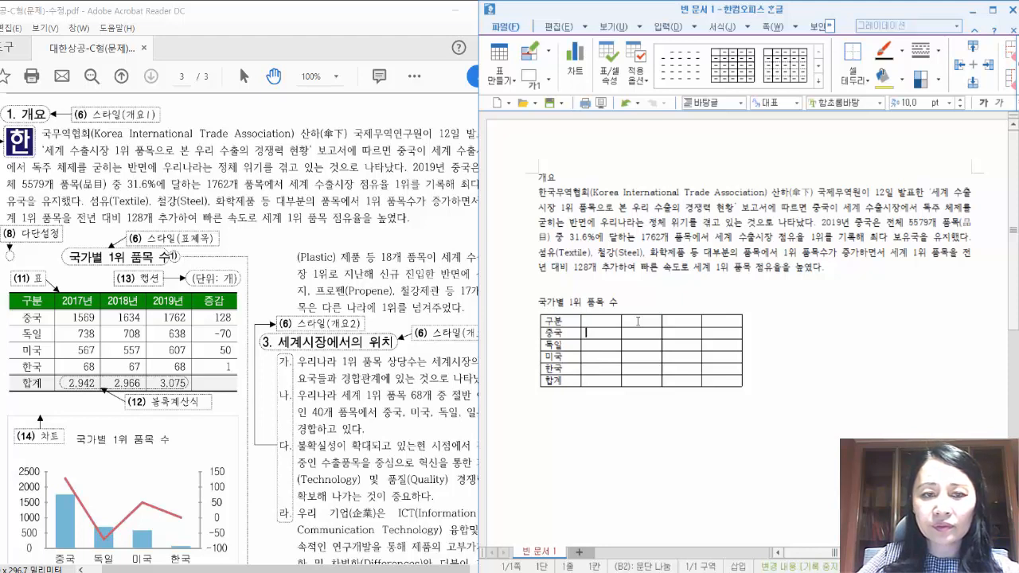
text(7)
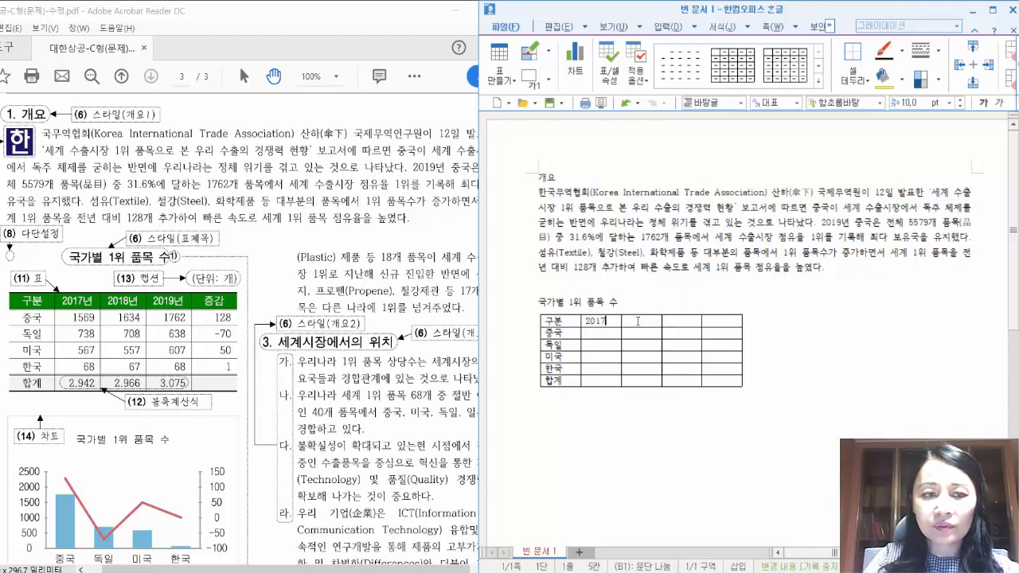
text(년)
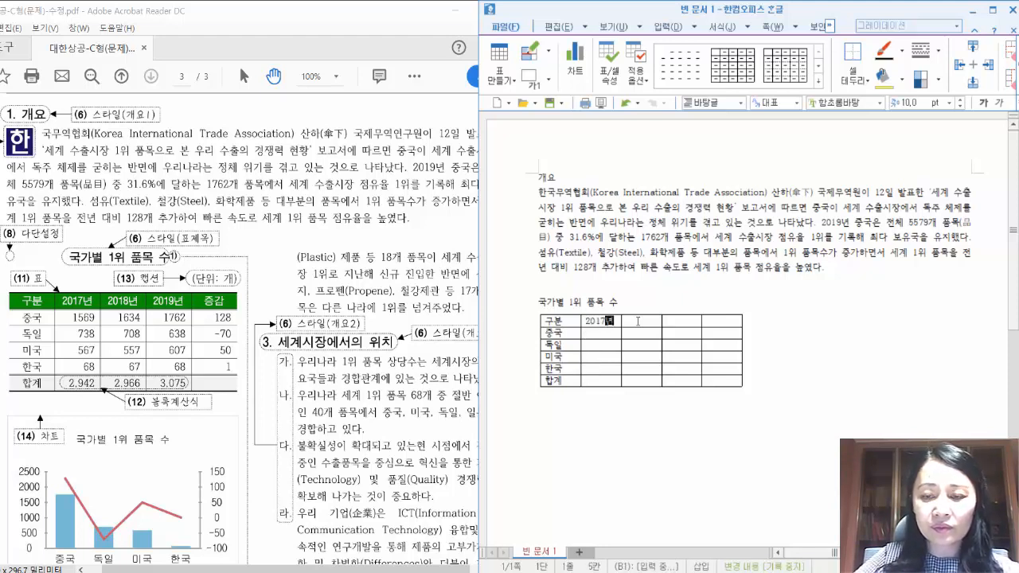
key(Down)
text(1569)
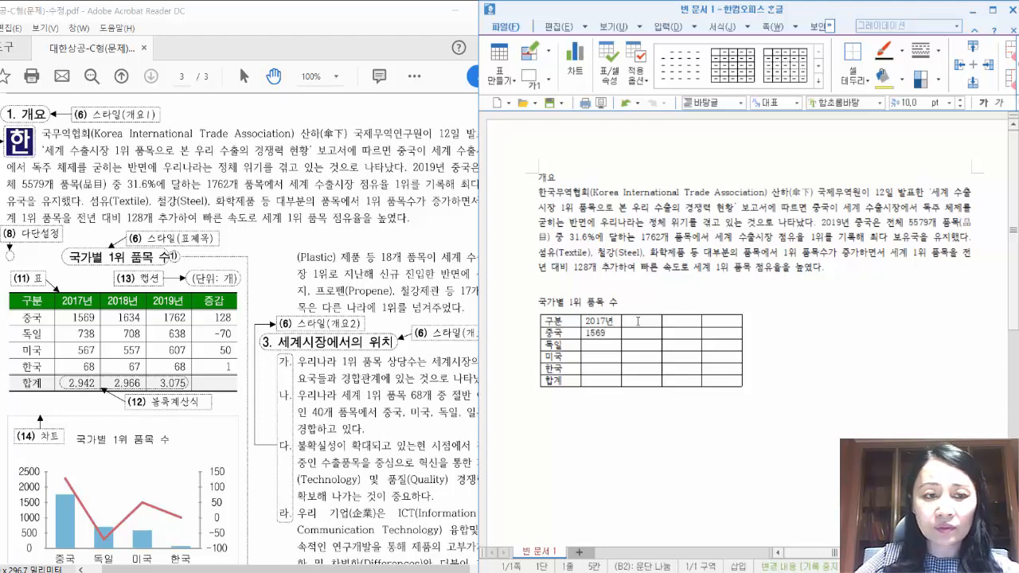
key(Down)
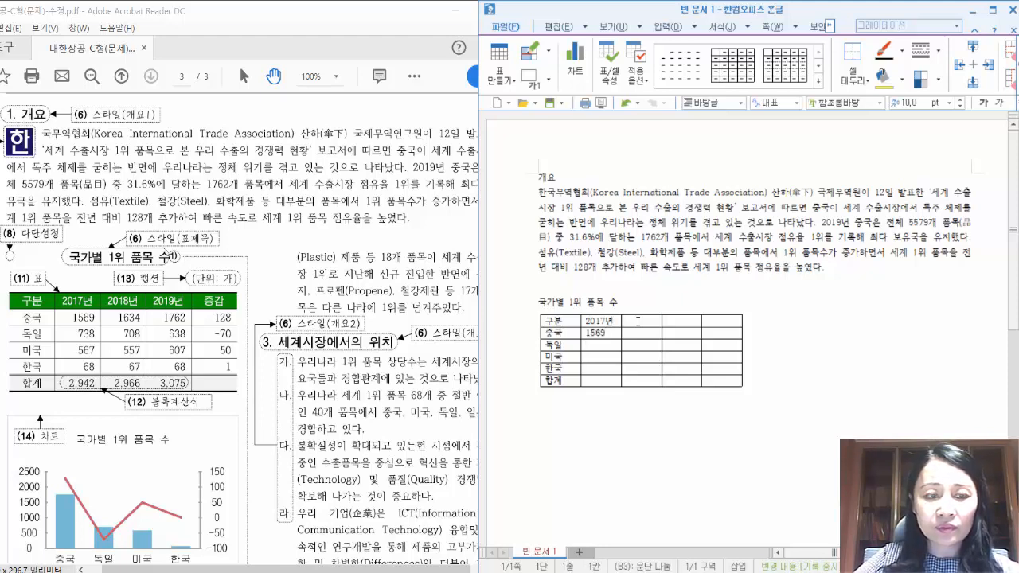
text(738 )
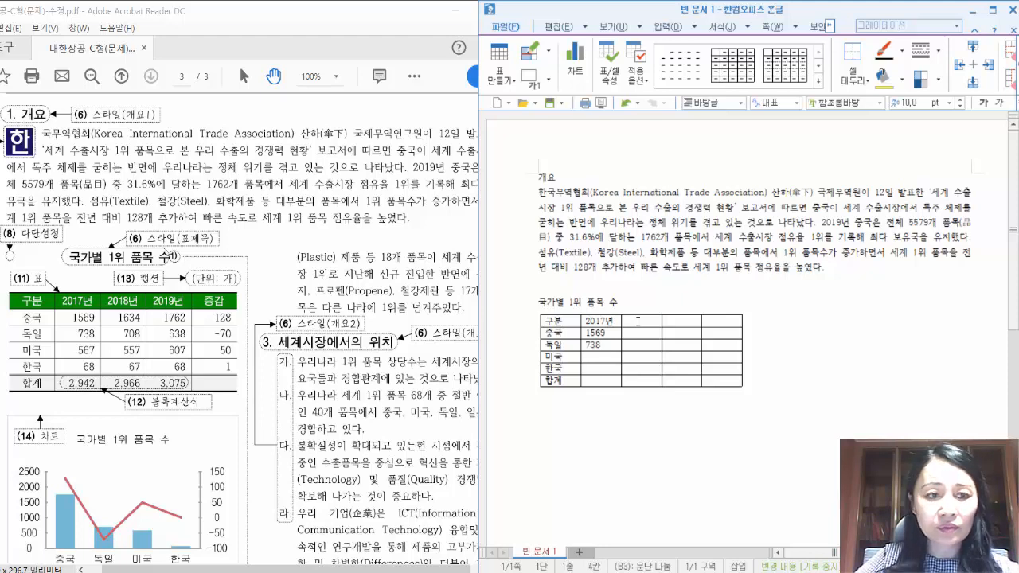
text(567 )
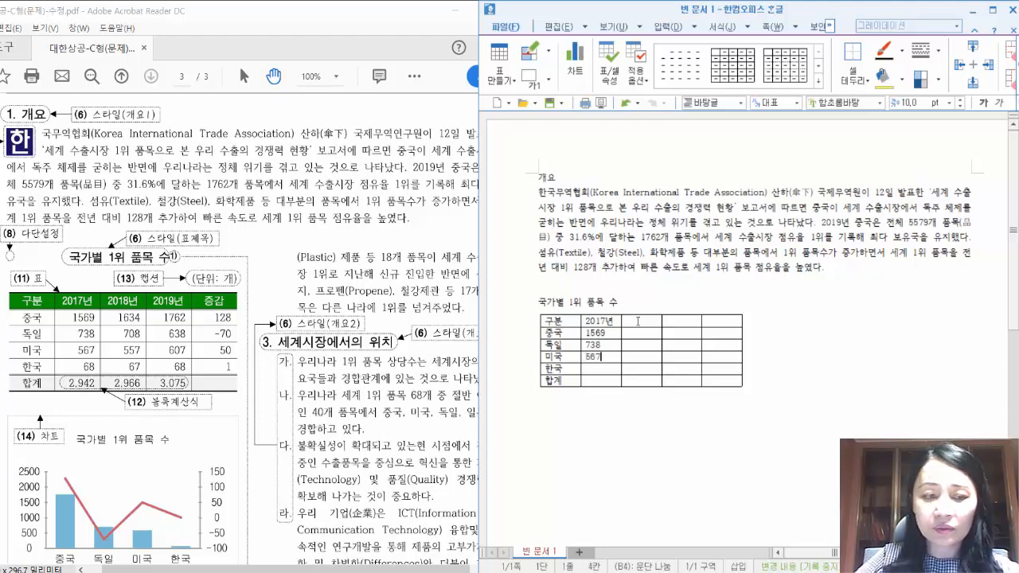
text(68)
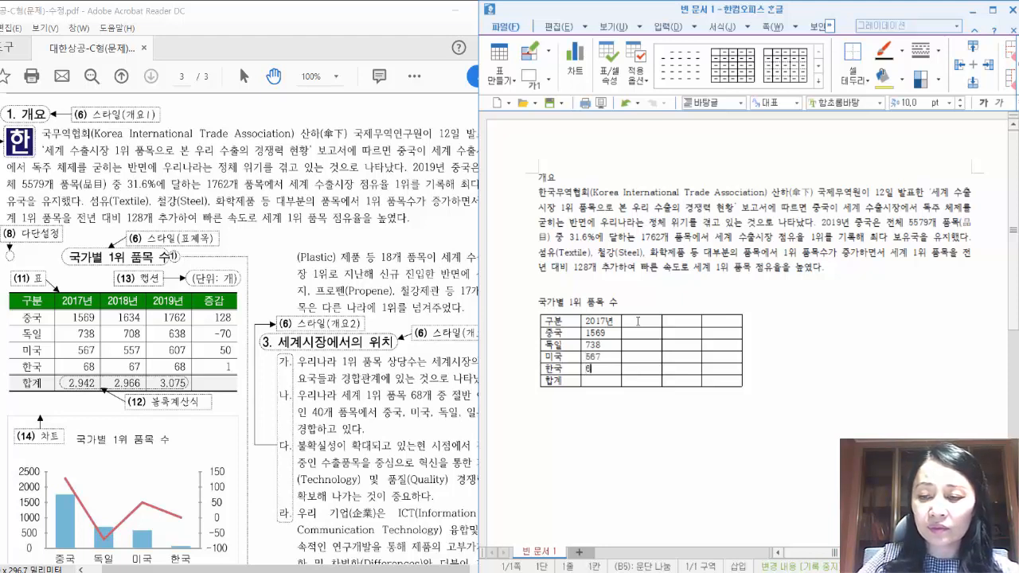
Fill the table's third column from the first row down with 2018년, 1634, 708, 557 and 67.
key(Tab)
key(Up)
key(Up)
key(Up)
key(Up)
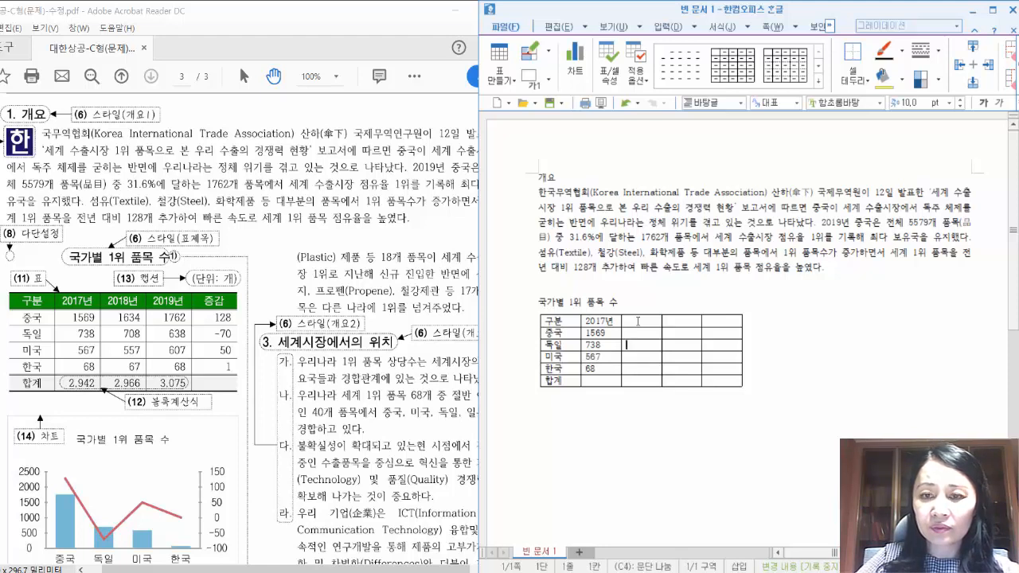
text(20)
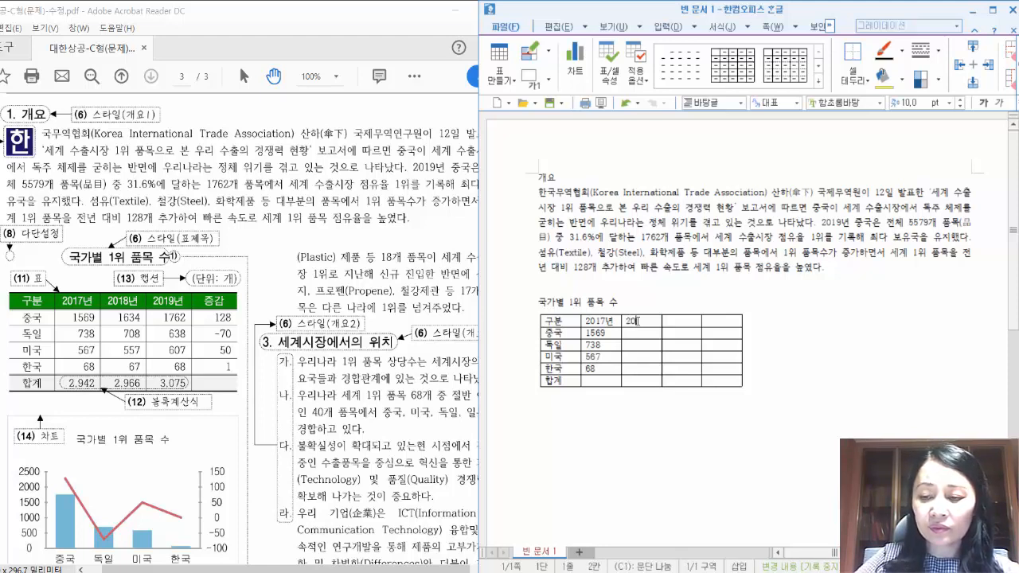
text(18년)
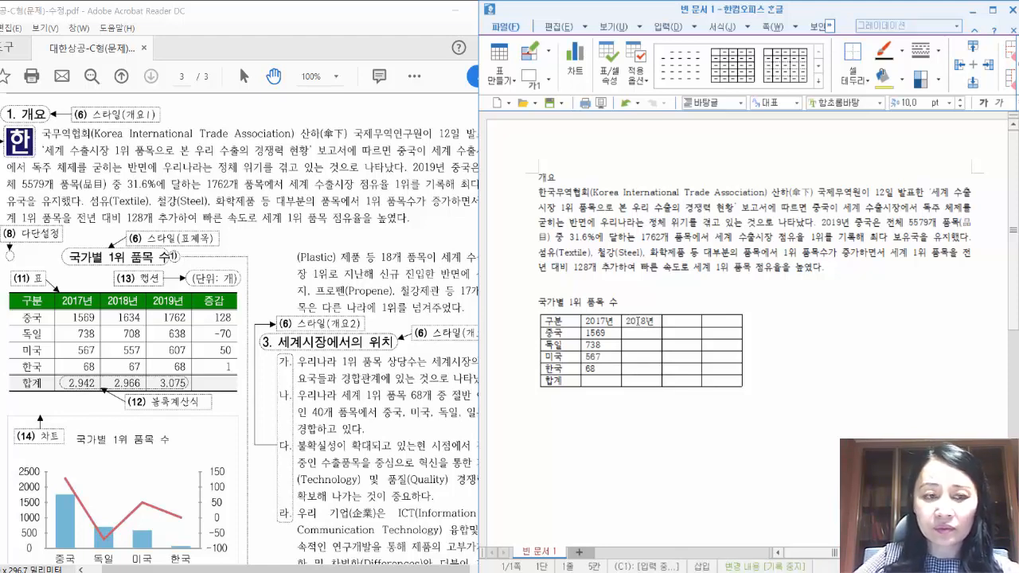
key(Down)
text(1634)
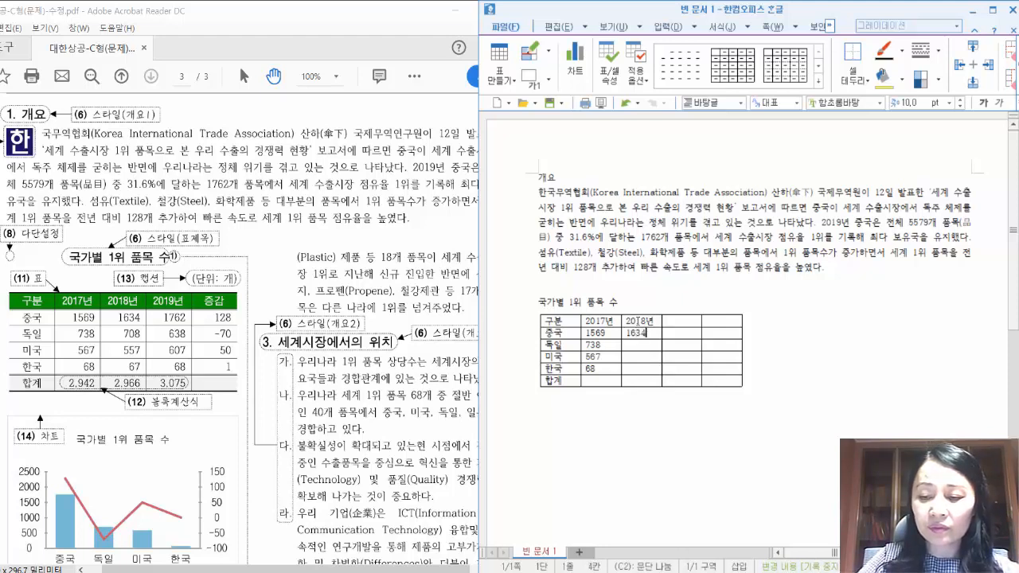
key(Down)
text(708)
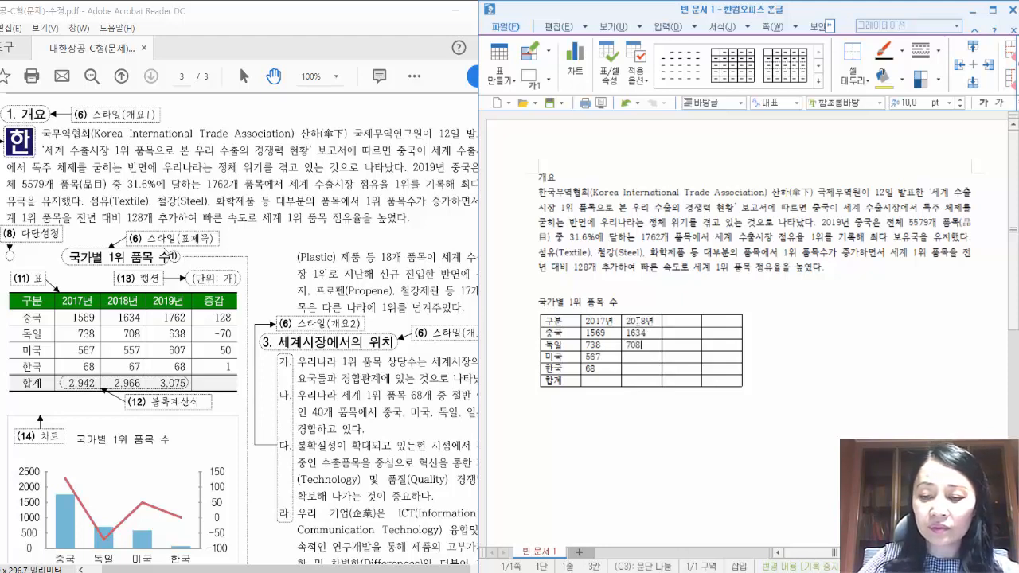
text(557)
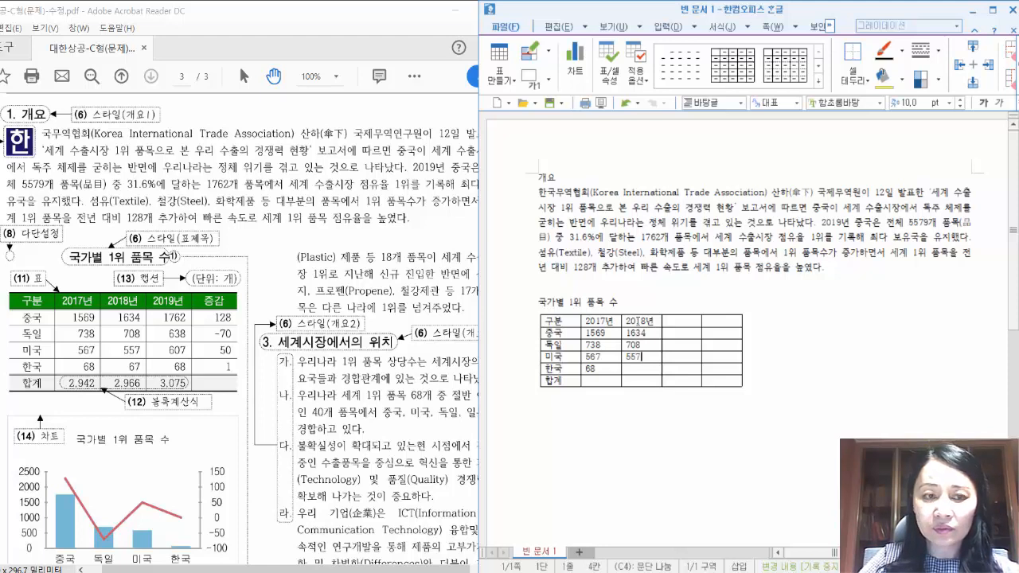
key(Down)
text(67)
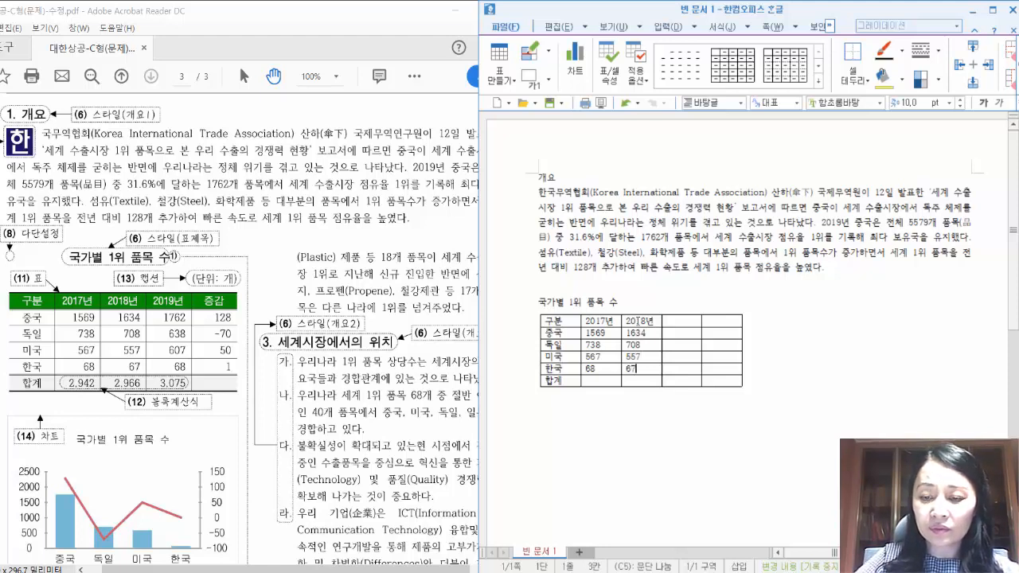
Fill the table's fourth column from the first row down with 2019년, 1762, 638, 607 and 68.
key(Tab)
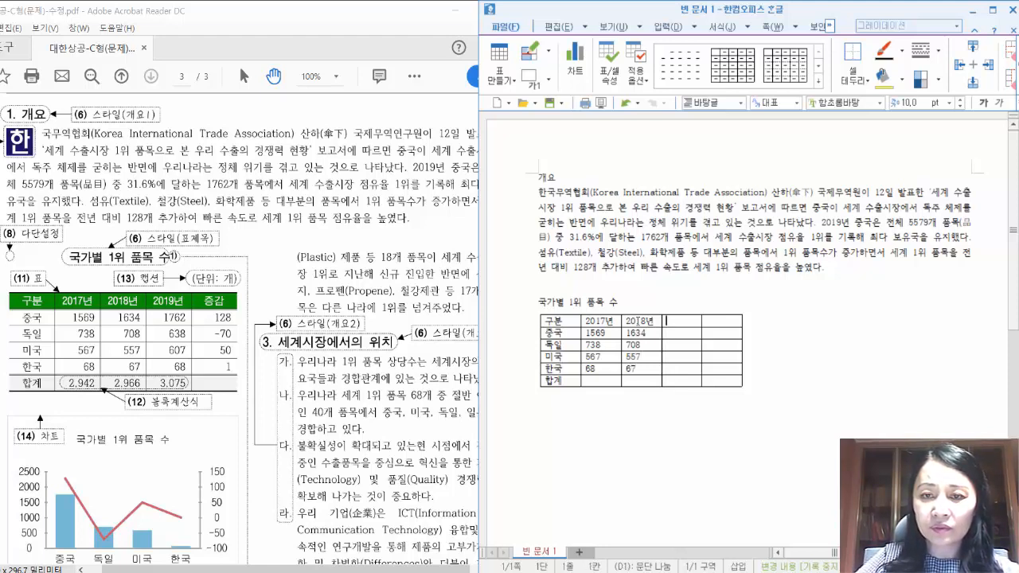
text(2019년)
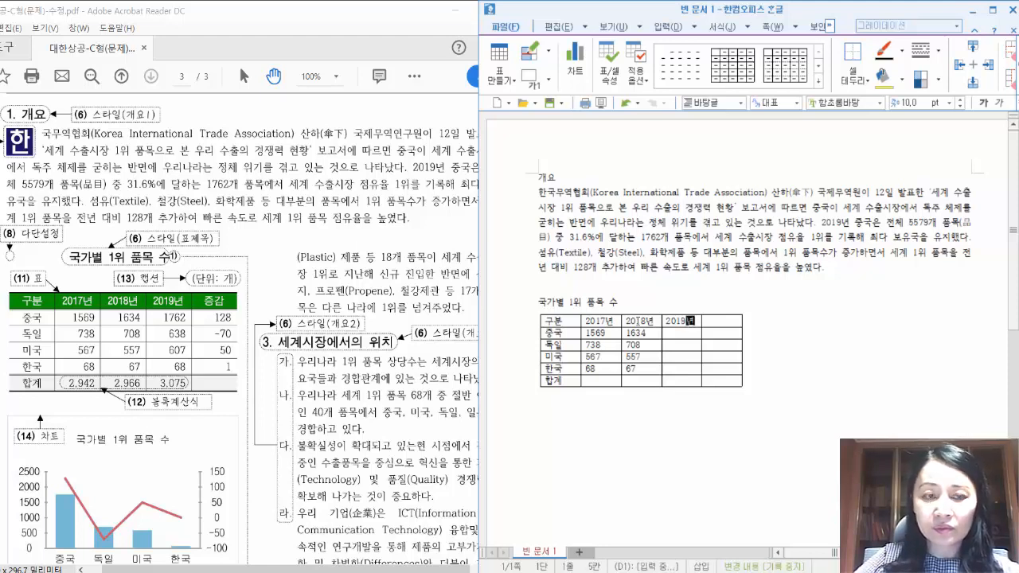
key(Down)
text(1762 )
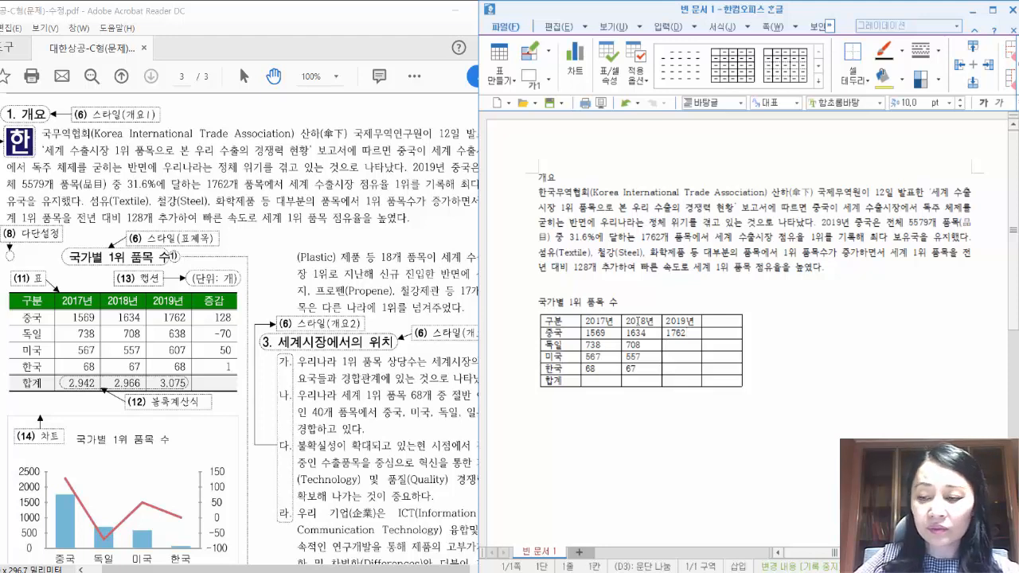
text(638 )
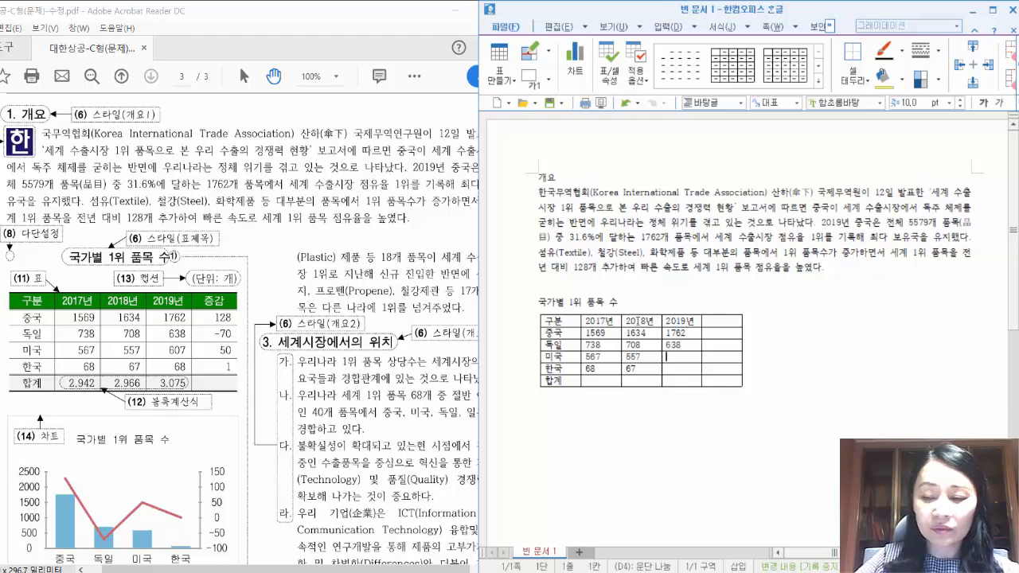
text(607 )
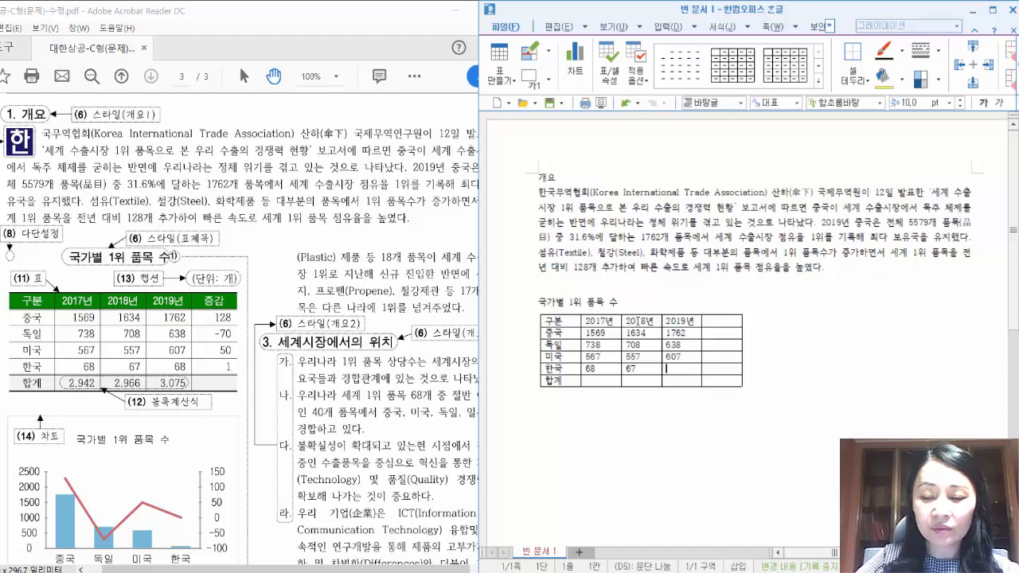
text(68)
Fill the table's fifth column from the first row down with 증감, 128, -70, 50 and 1.
key(Tab)
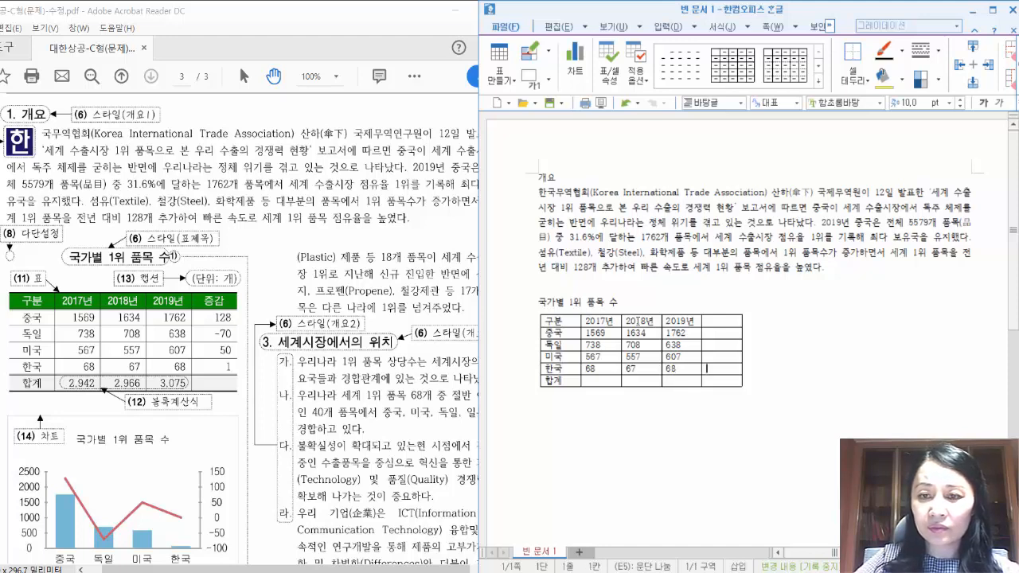
key(Up)
key(Up)
key(Up)
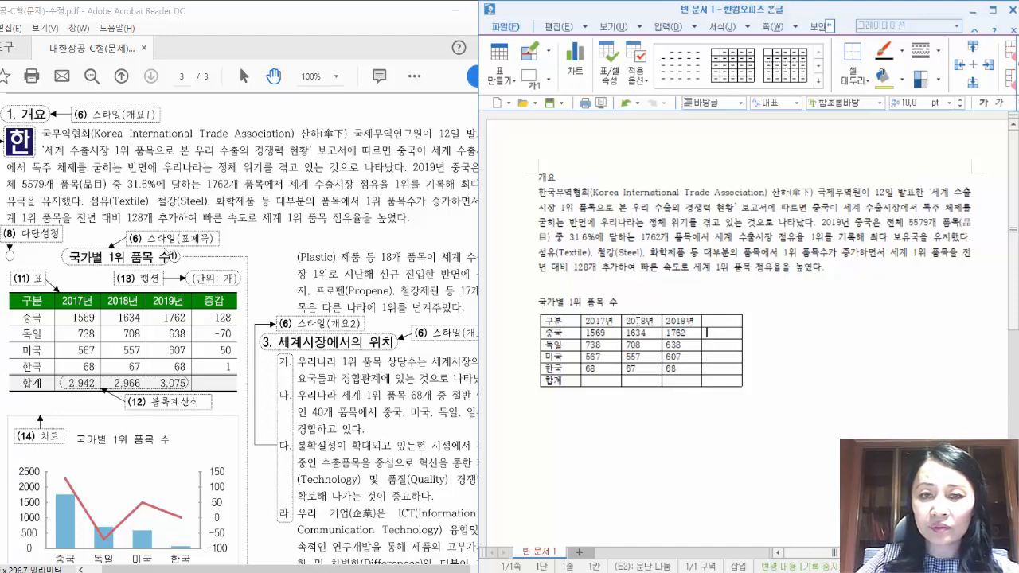
text(증감)
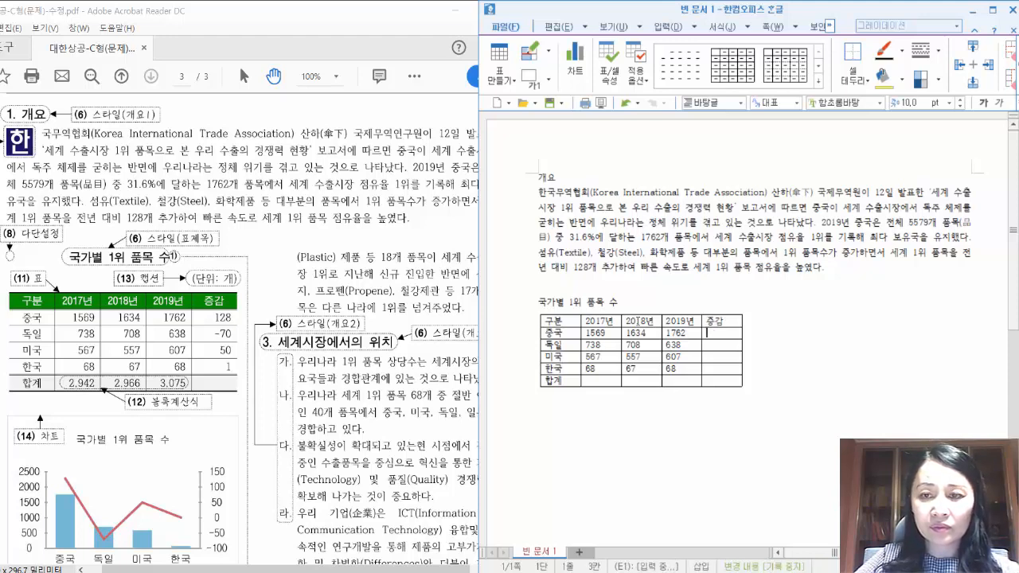
key(Down)
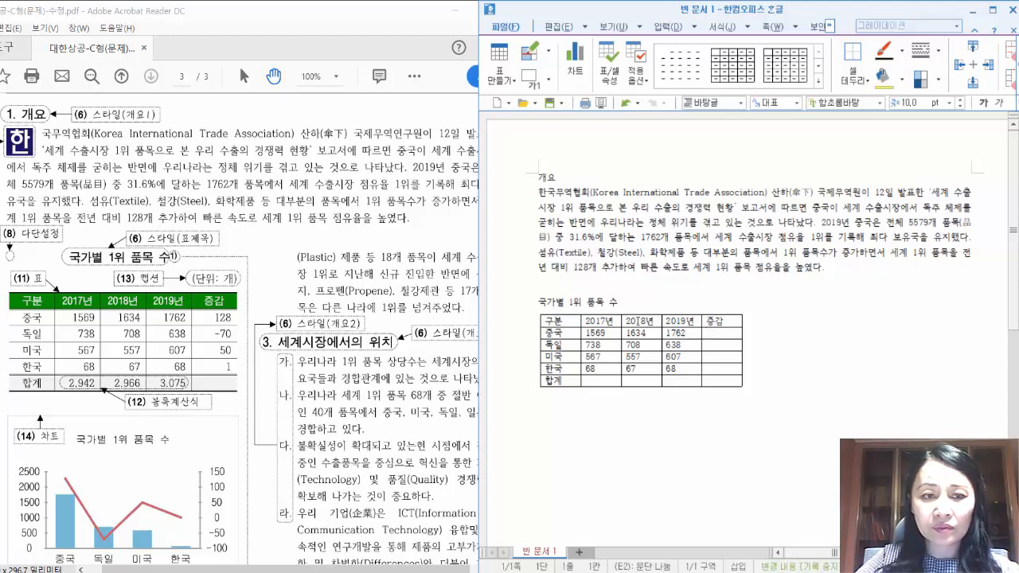
text(128)
key(Down)
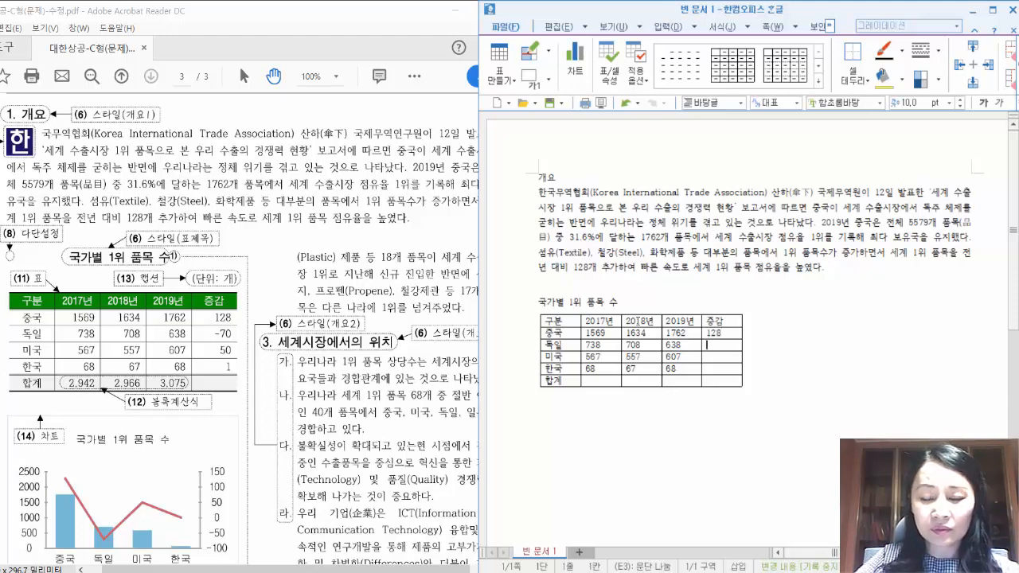
text(-70)
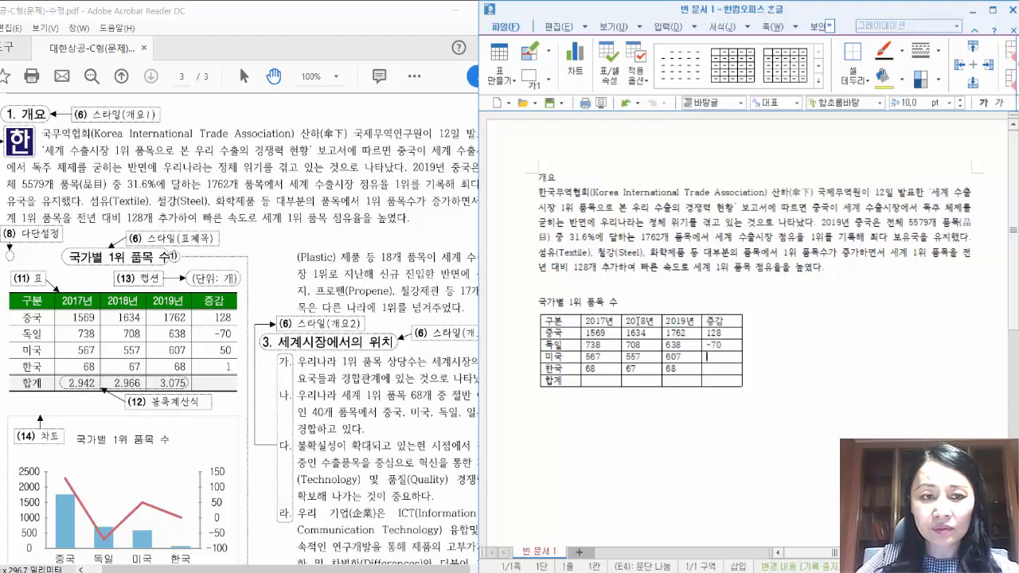
text(50)
key(Down)
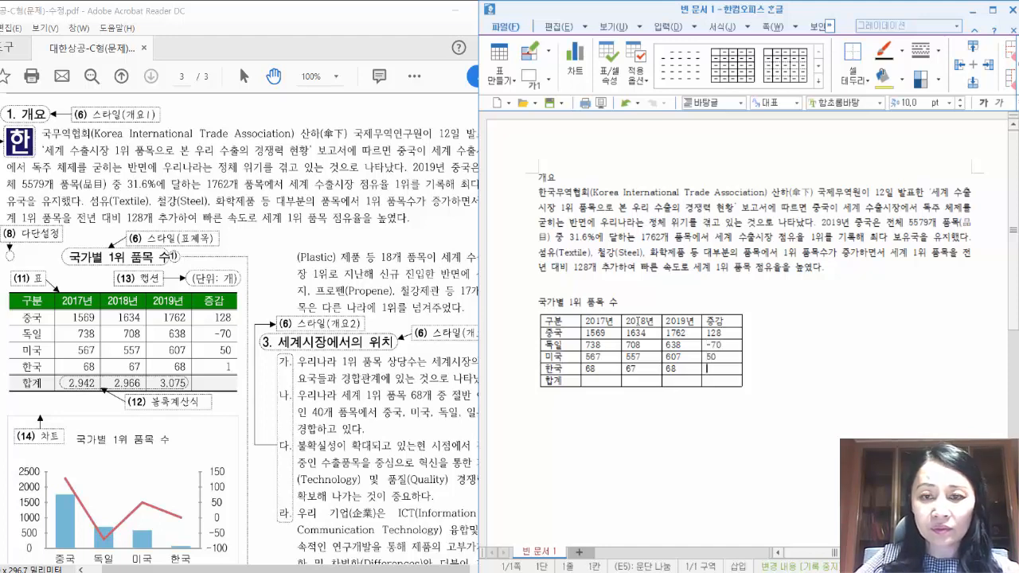
text(1)
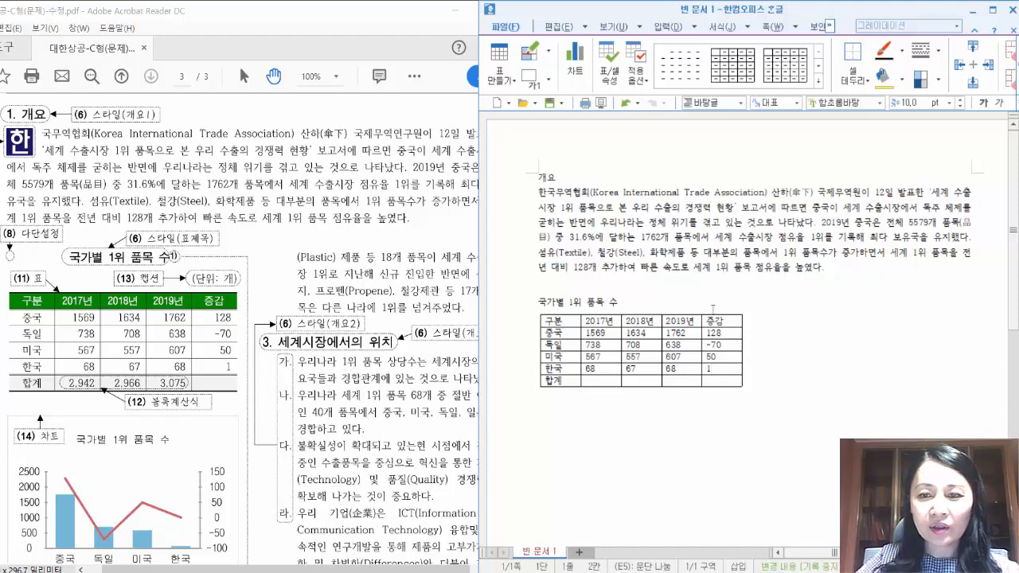
Switch to the exam PDF in Acrobat Reader and examine the content below the table, including the chart and section 2.
click(705, 313)
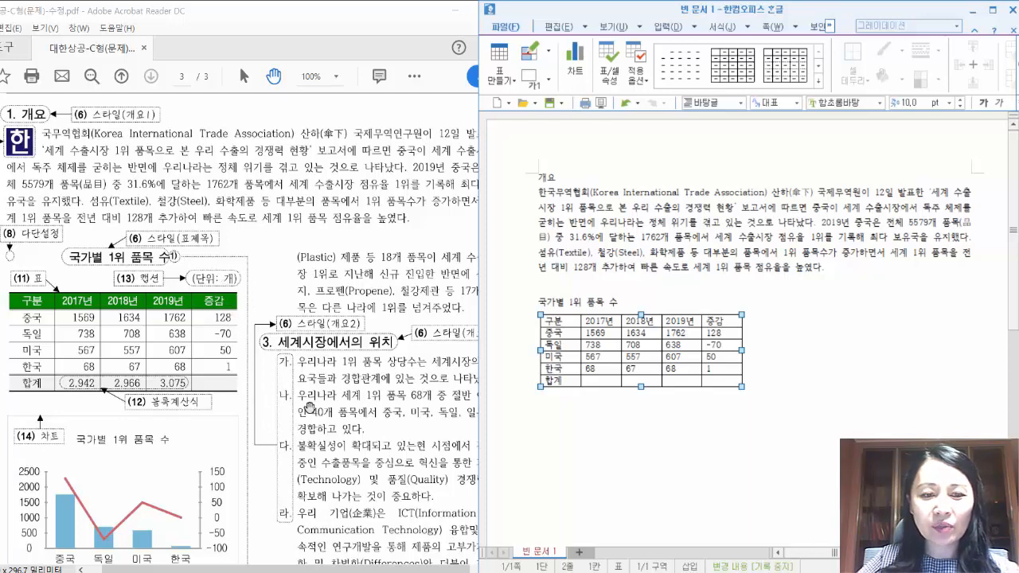
click(300, 440)
scroll(300, 442, down, 2)
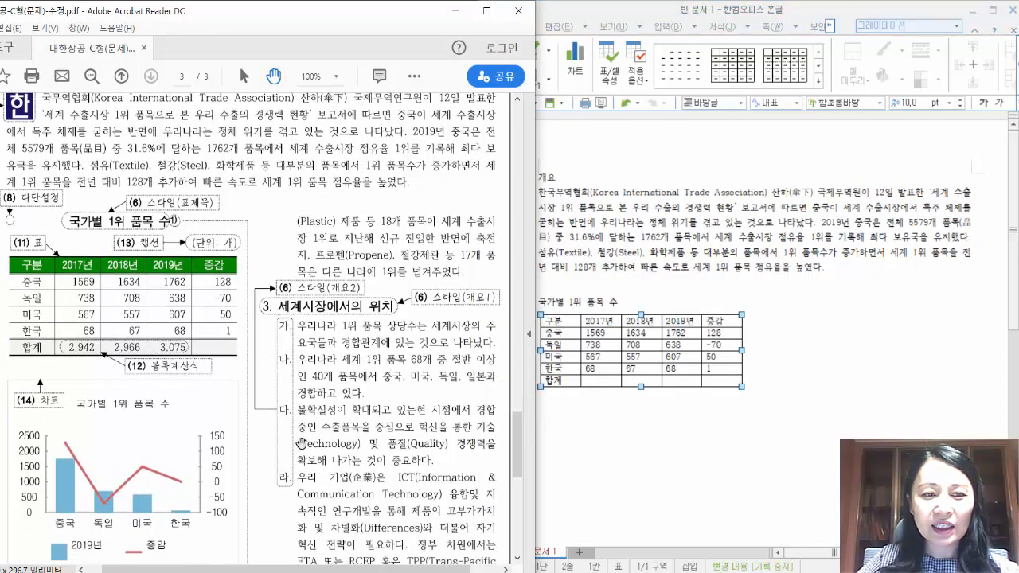
scroll(257, 483, down, 3)
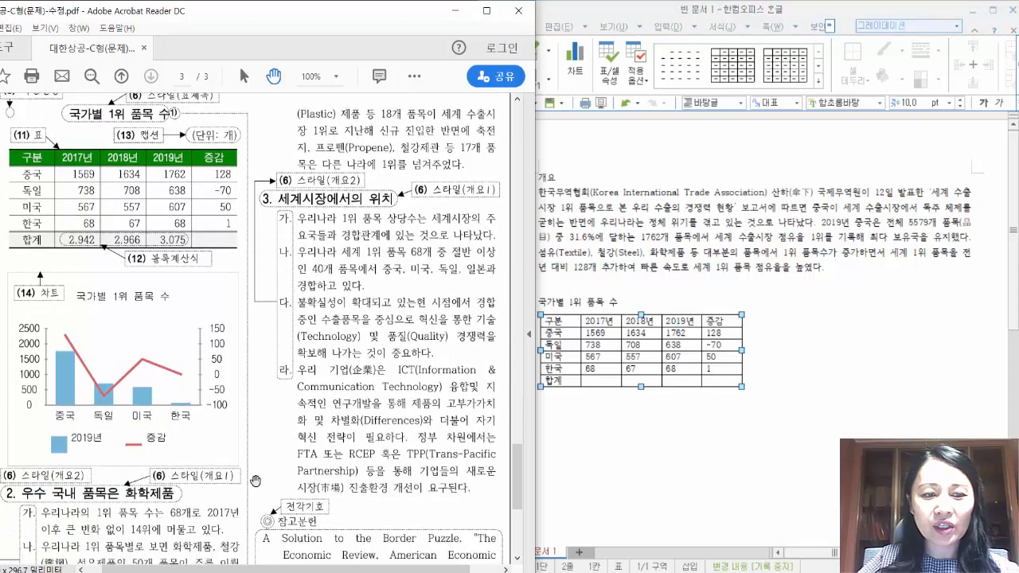
scroll(255, 481, down, 3)
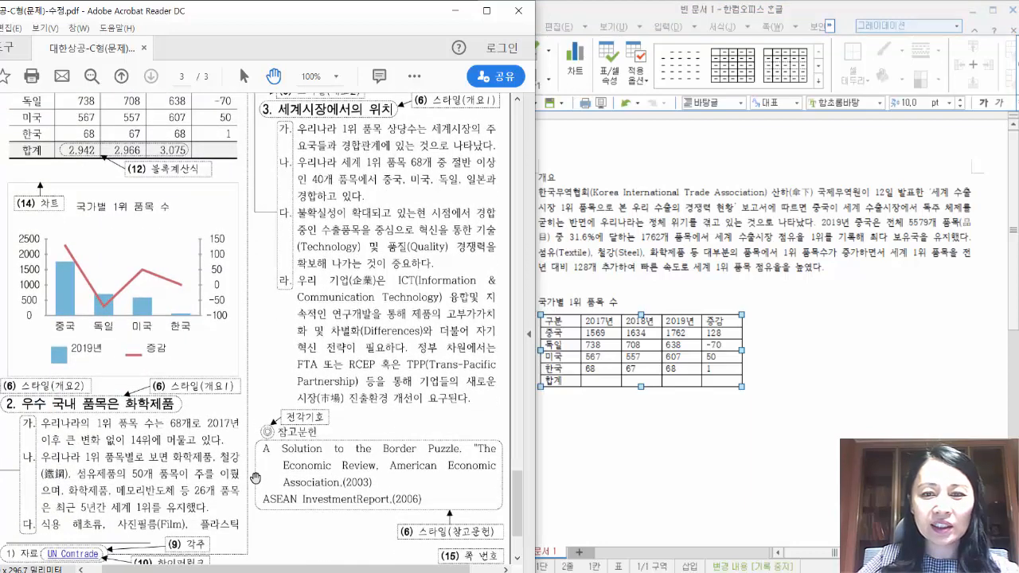
Return to the Hangul document, leave the table and place the text cursor in the body below it.
click(746, 374)
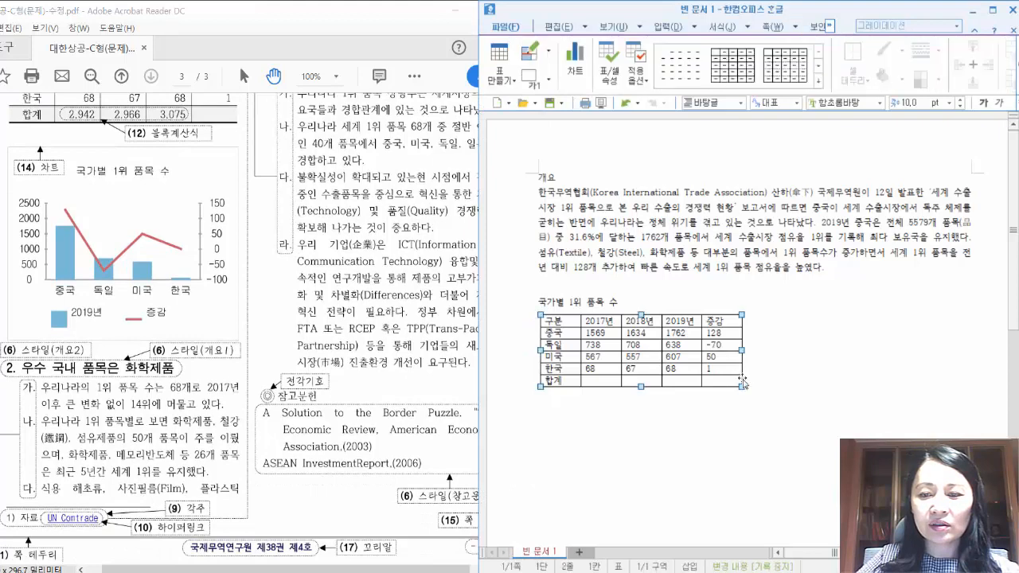
click(754, 382)
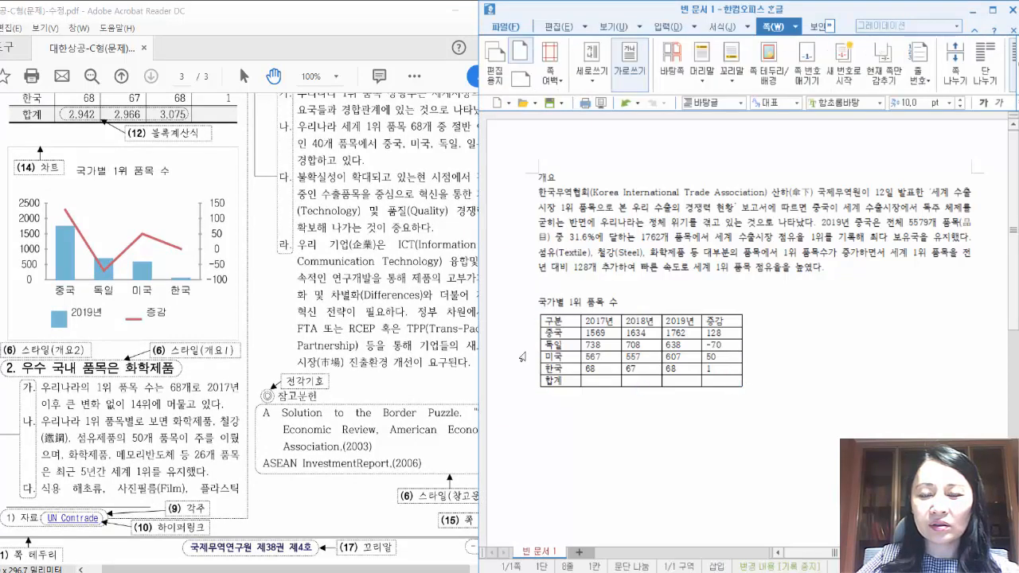
click(557, 381)
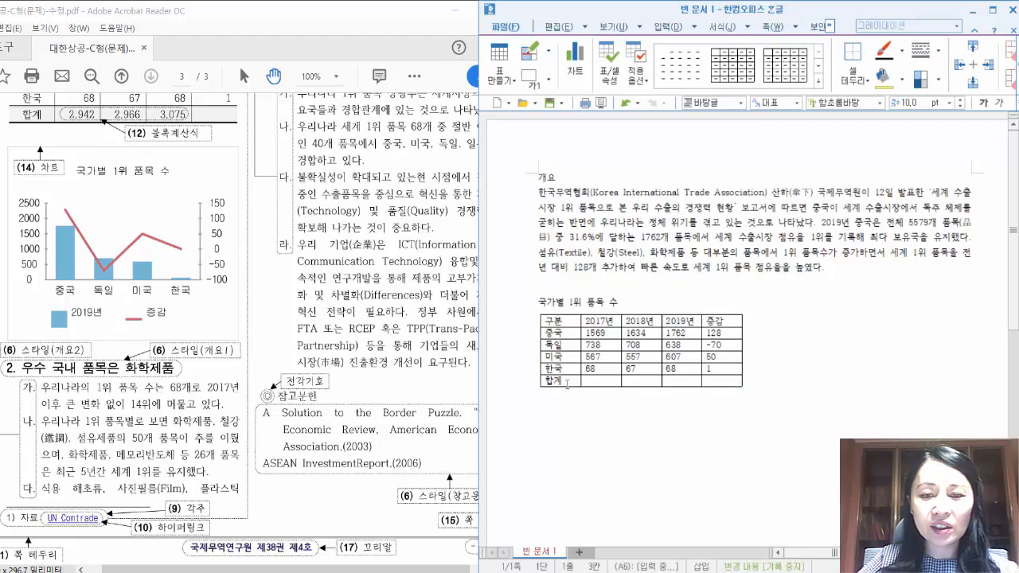
key(shift+Escape)
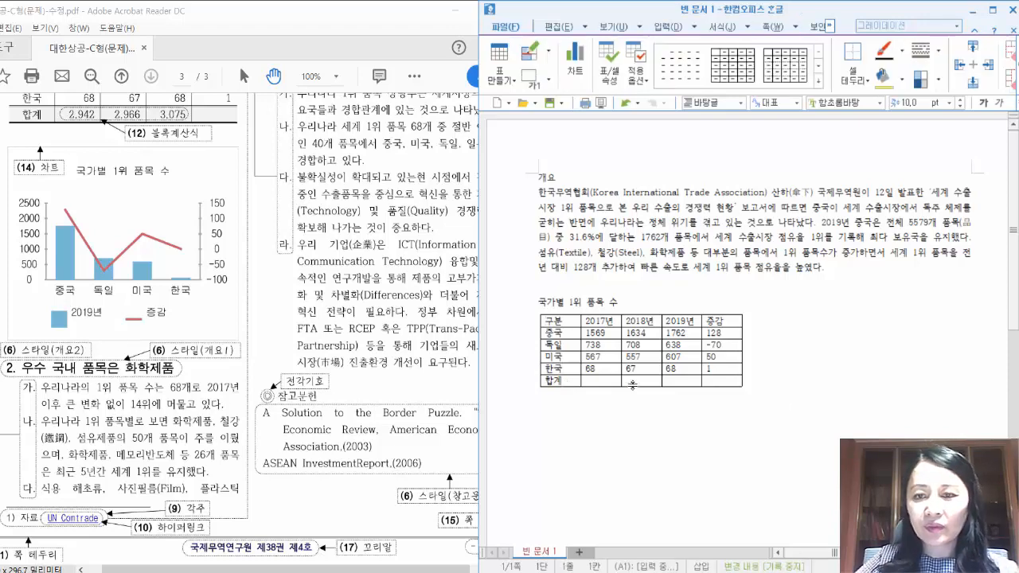
key(Up)
key(Up)
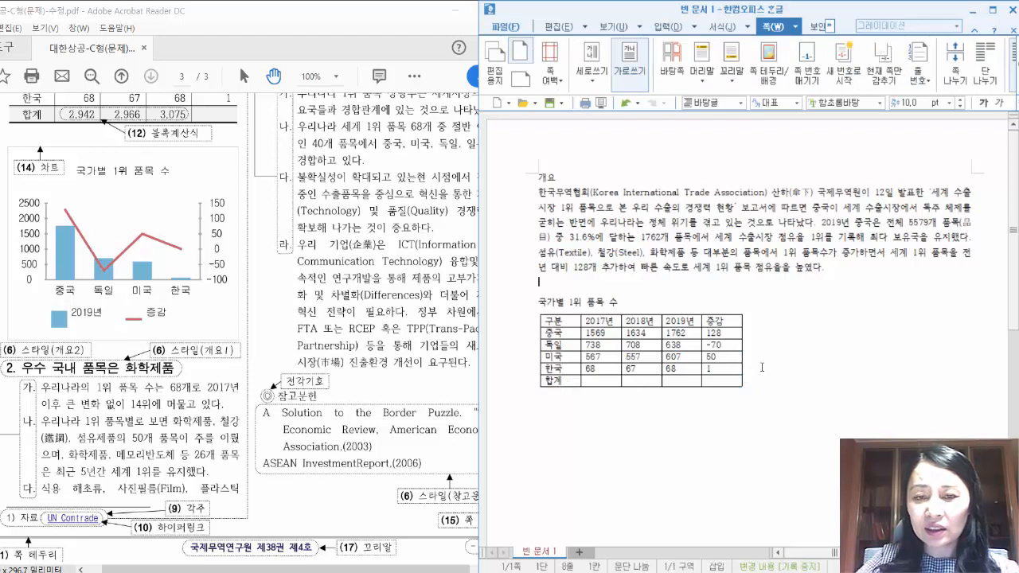
key(Down)
key(Down)
key(Down)
key(Down)
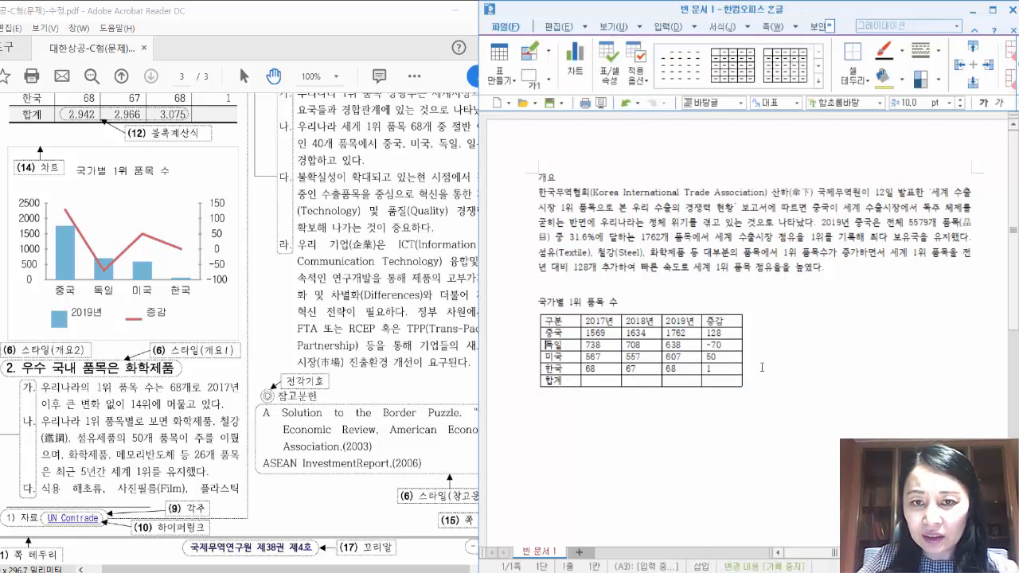
key(Down)
key(Down)
key(Down)
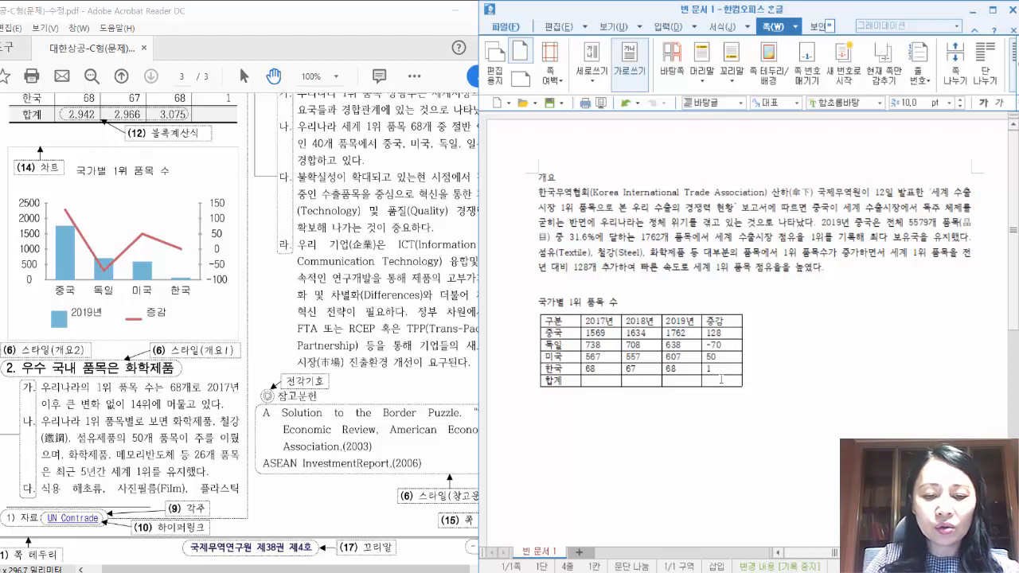
Enter the section heading 우수 국내 품목은 화학제품 below the table and start a new paragraph.
text(우수)
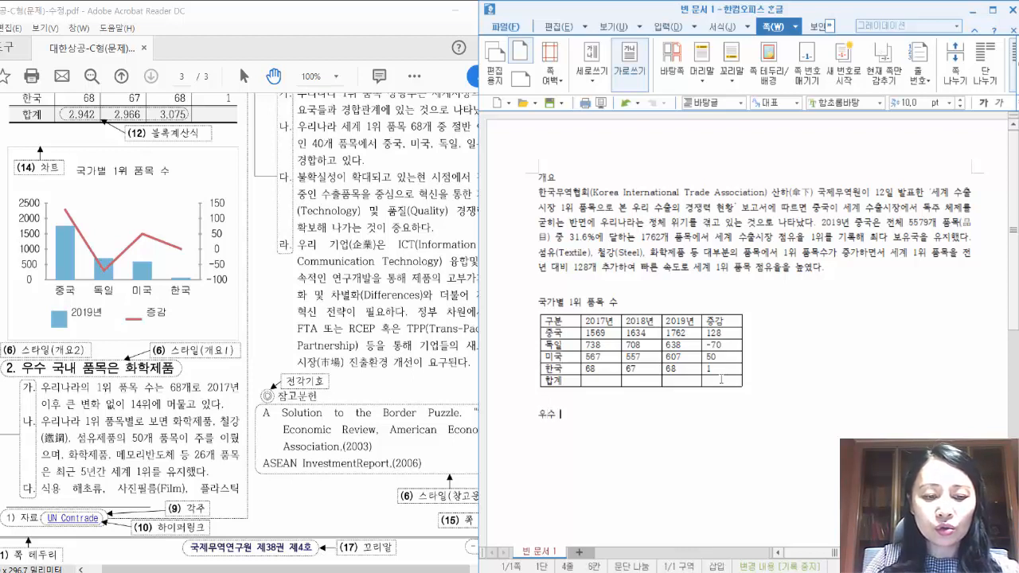
text( 국내)
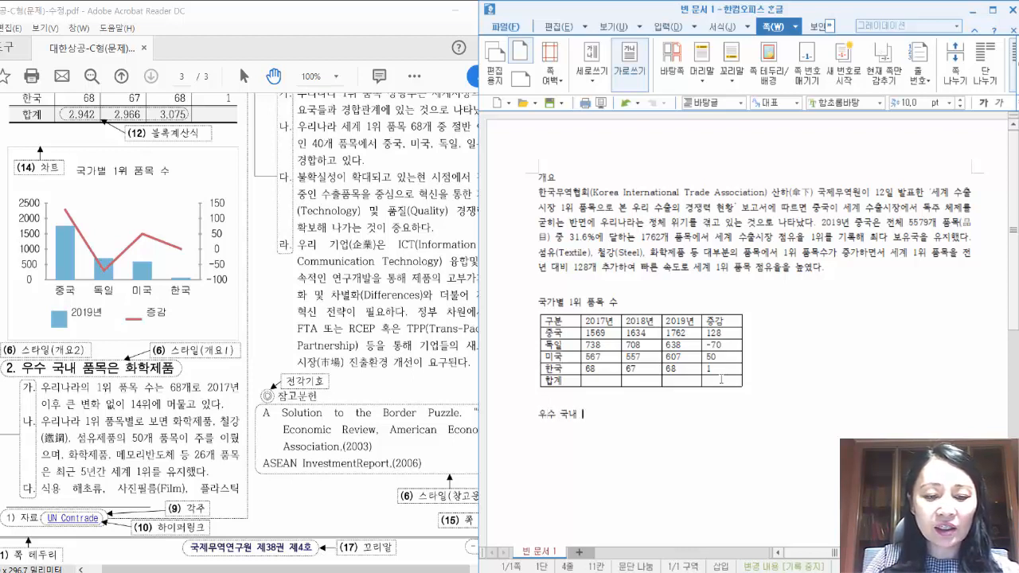
text( 품목은 )
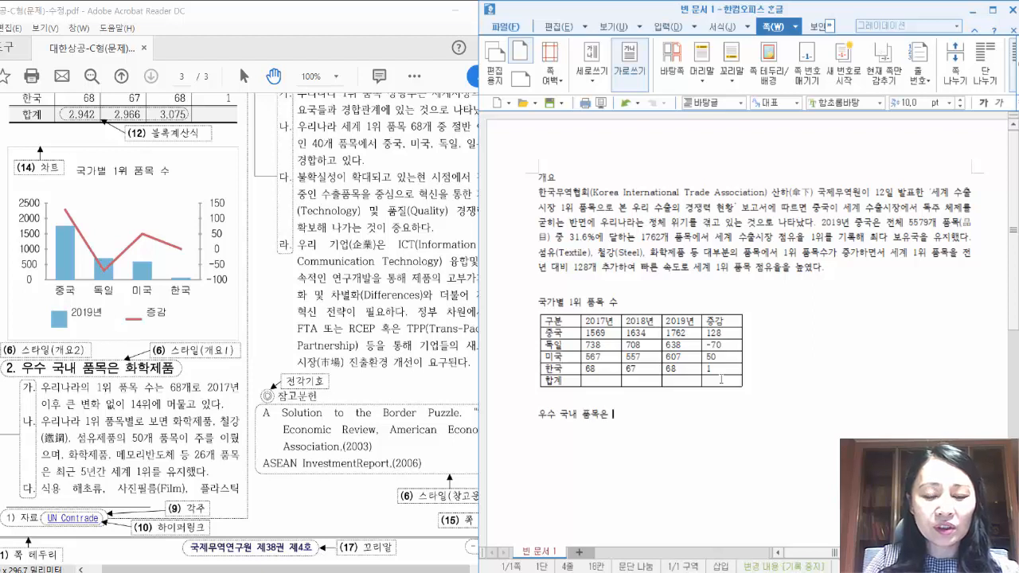
text(화학)
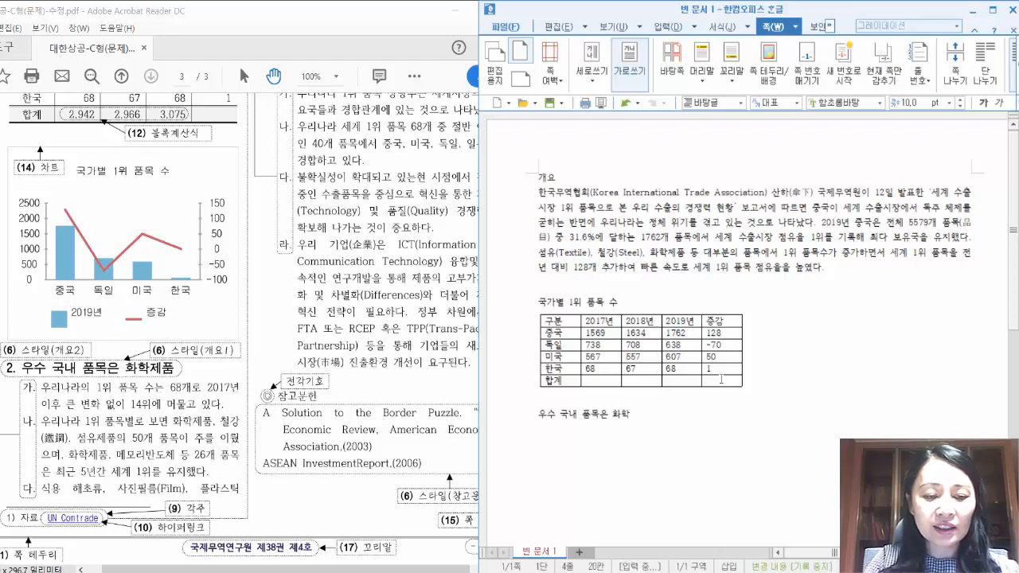
text(제품)
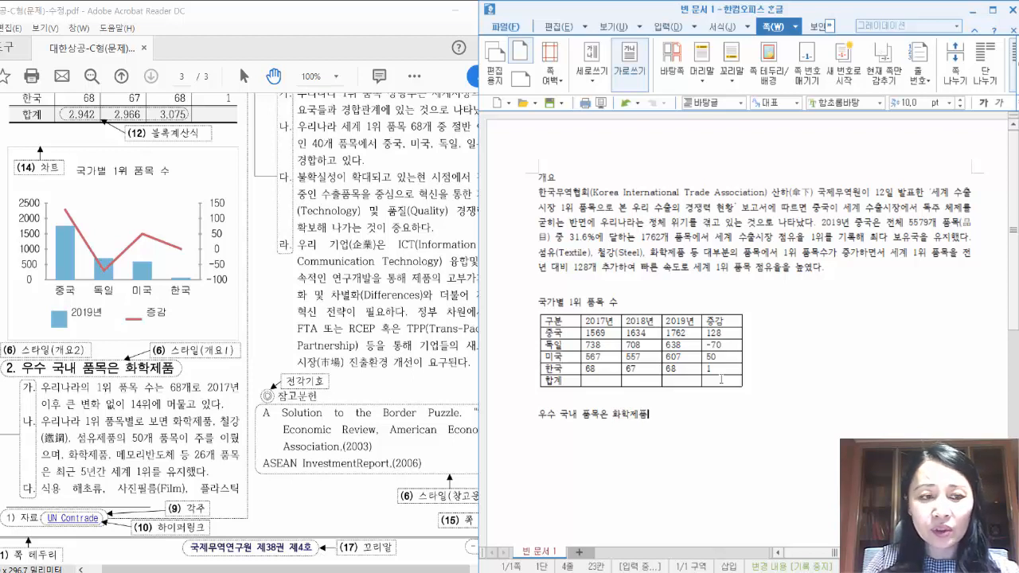
key(Return)
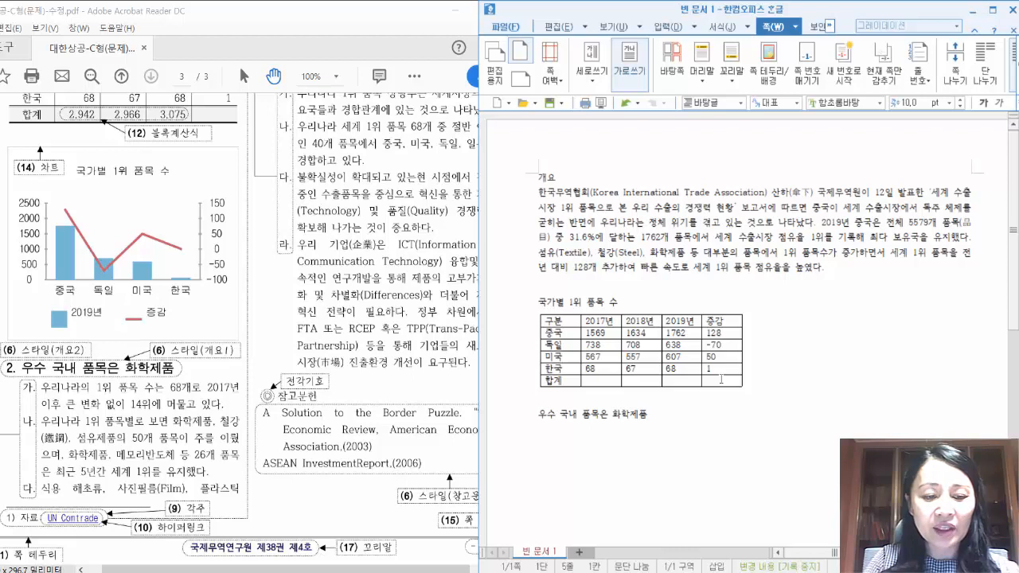
Enter the body text starting with 우리나라의 1위 품목 수는 68개로 2017년 이후 큰 변화 없이, continuing through the ◎ 참고문헌 list.
text(우리나)
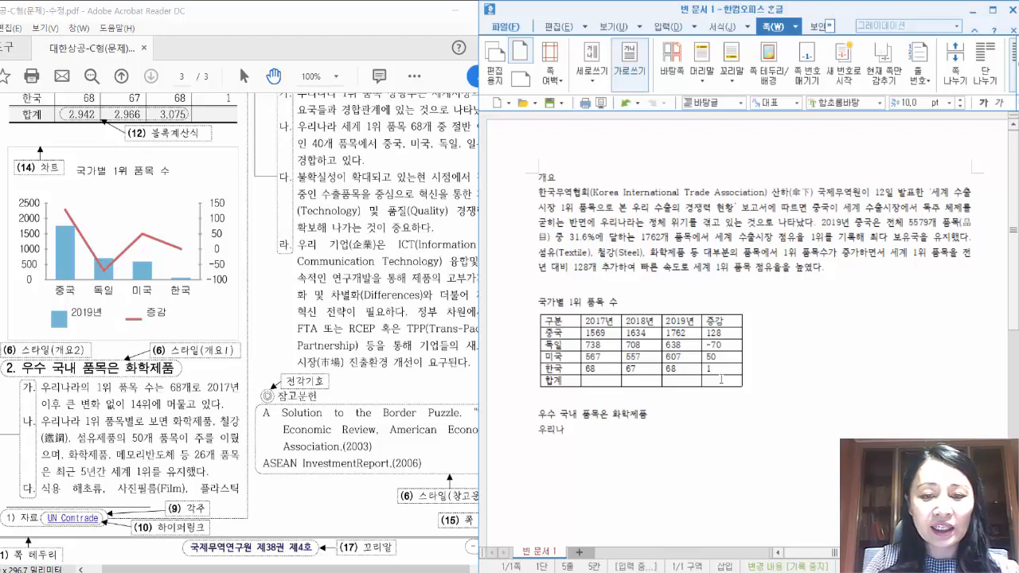
text(라의 ㅂ)
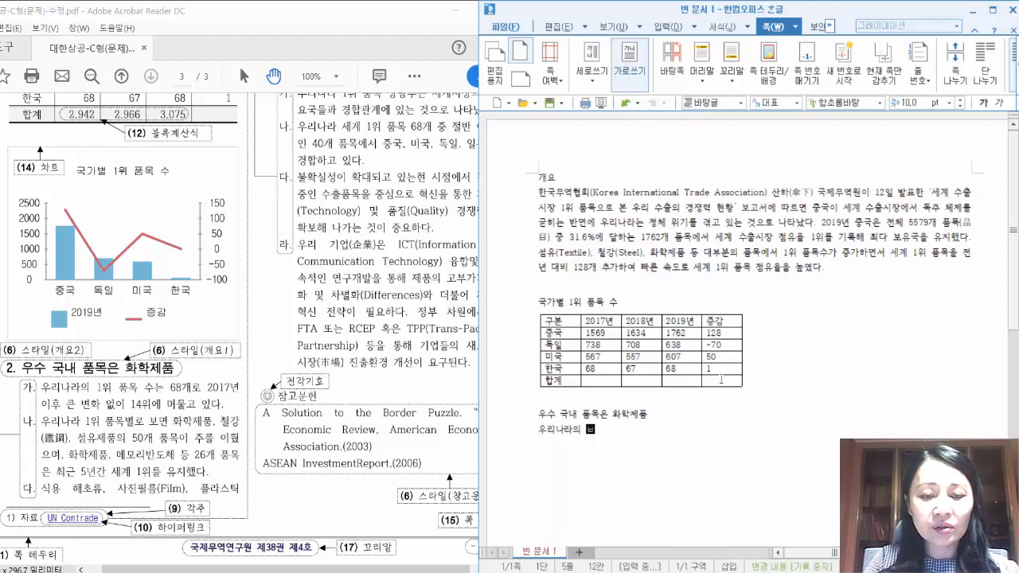
key(BackSpace)
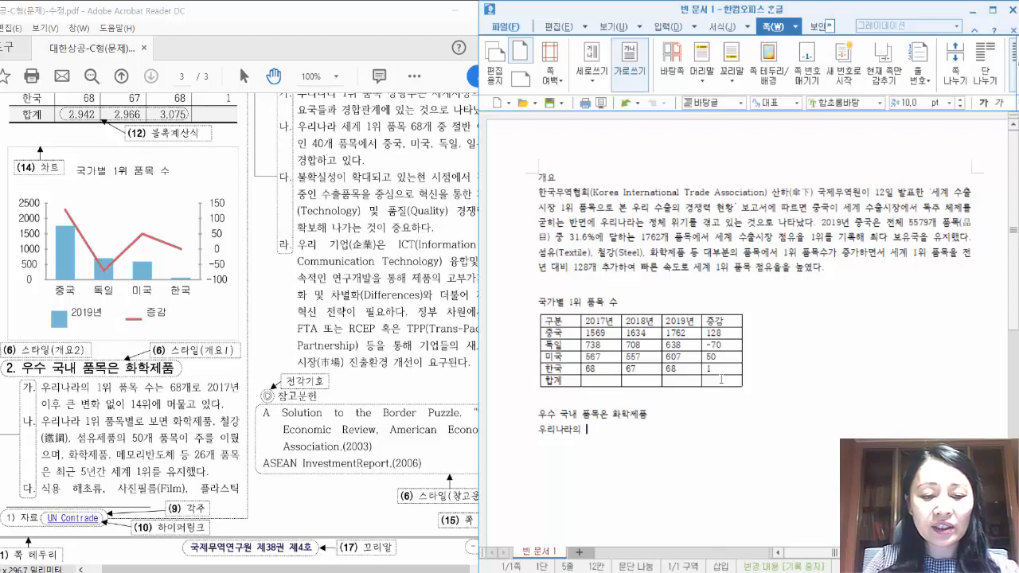
text(1위 )
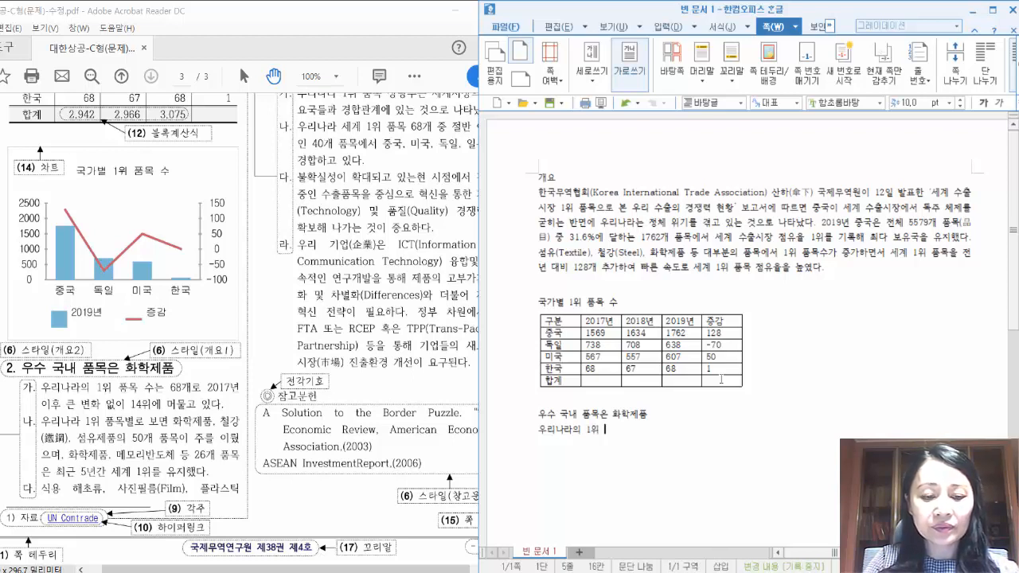
text(품목 수)
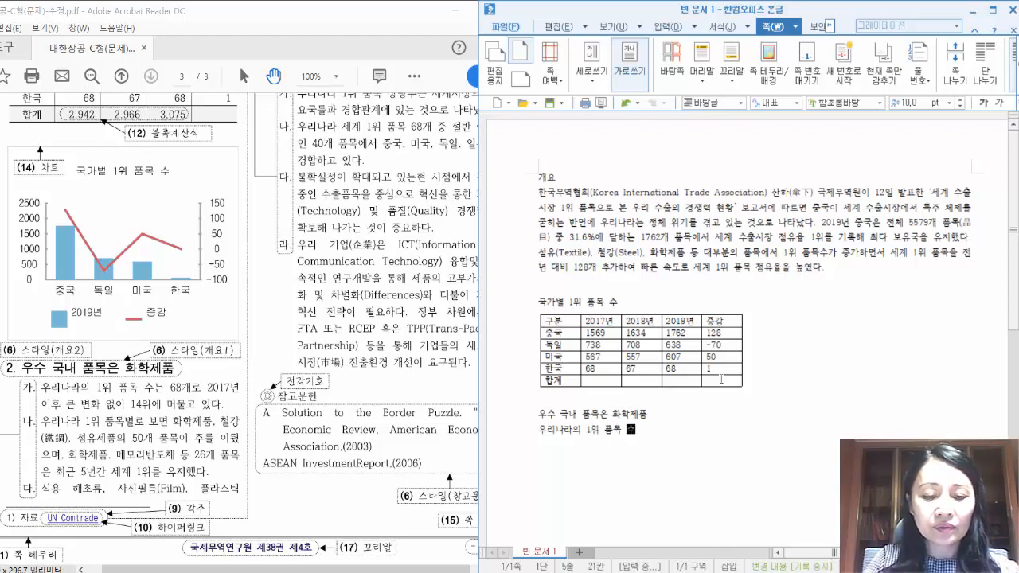
text(는 68개로 2017년 이후 큰)
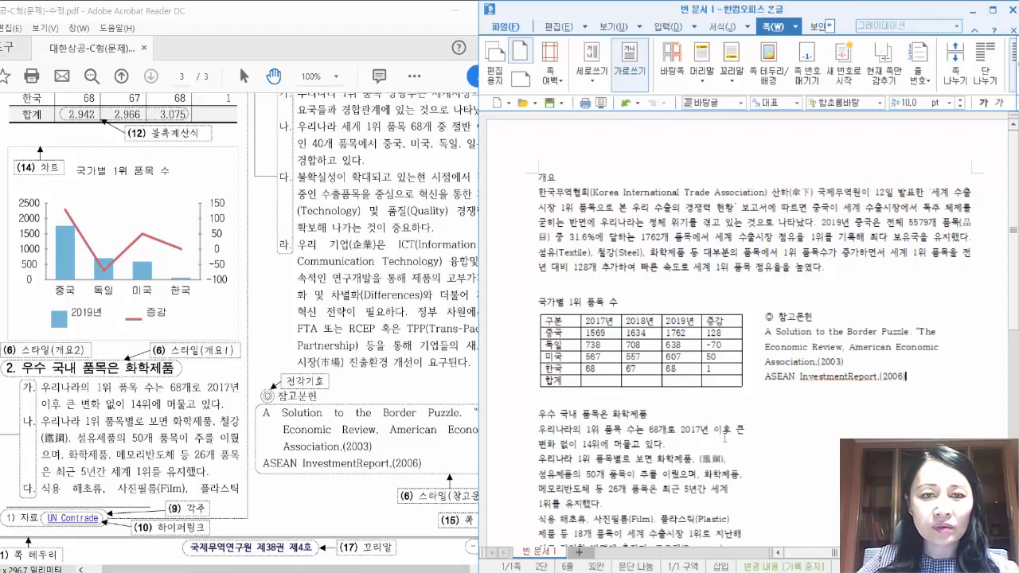
Review the entered document text from the table through the 세계시장에서의 위치 section.
scroll(697, 443, down, 5)
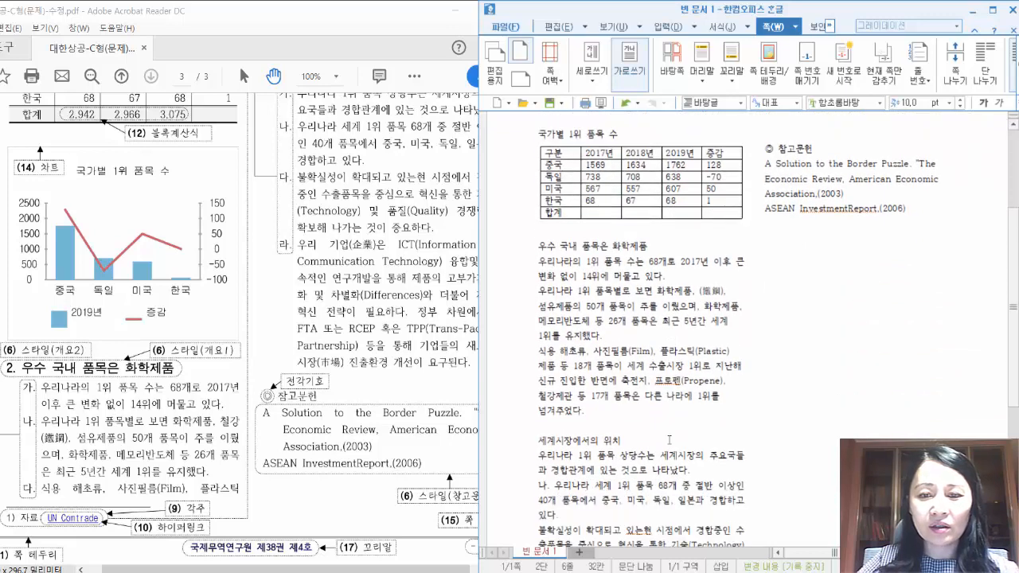
scroll(670, 443, down, 4)
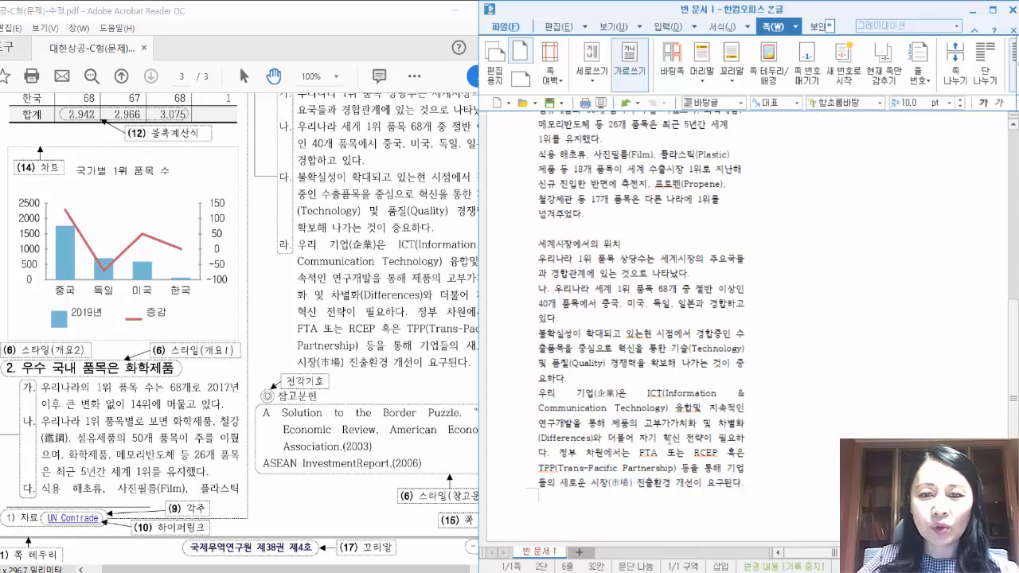
scroll(669, 442, up, 4)
scroll(669, 439, up, 4)
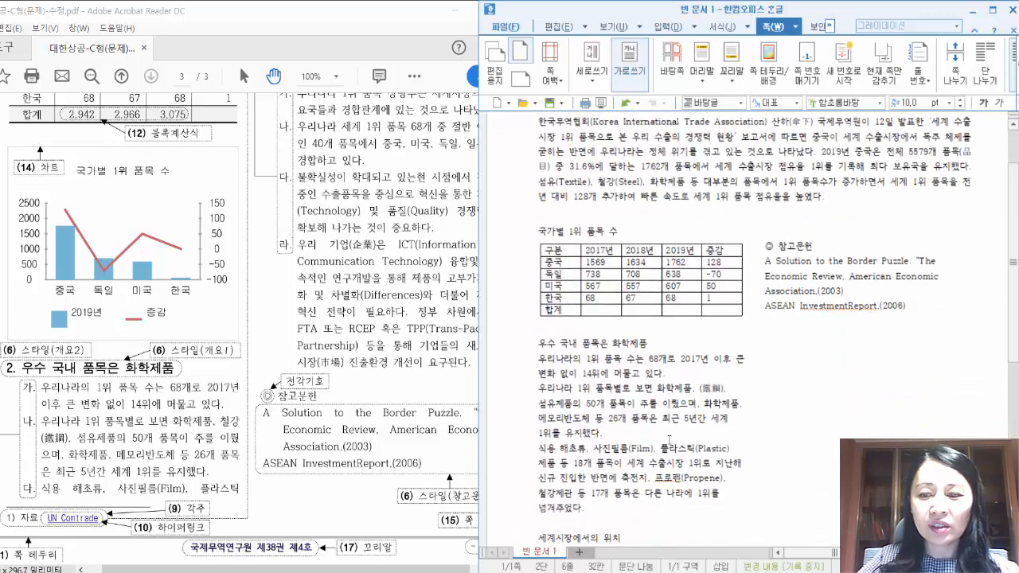
scroll(668, 440, up, 2)
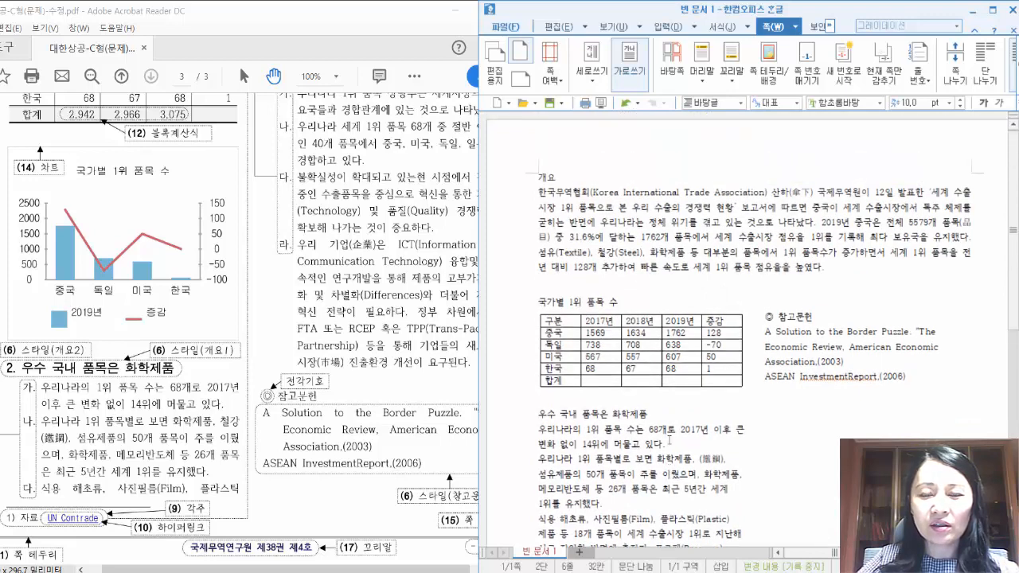
scroll(669, 441, down, 1)
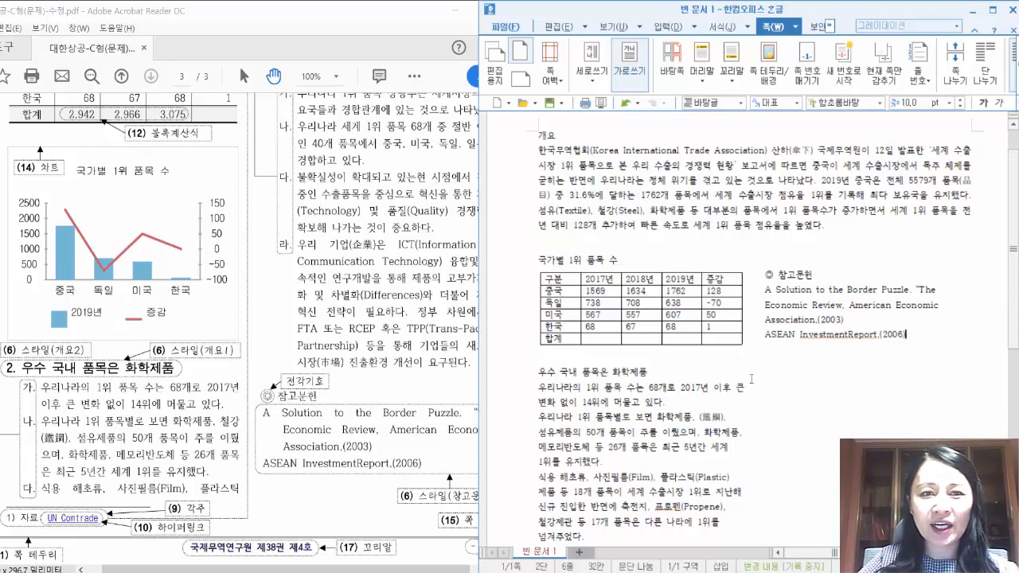
Switch to the exam PDF in Acrobat Reader, review page 3 and go back to the detailed instructions on page 2.
click(343, 273)
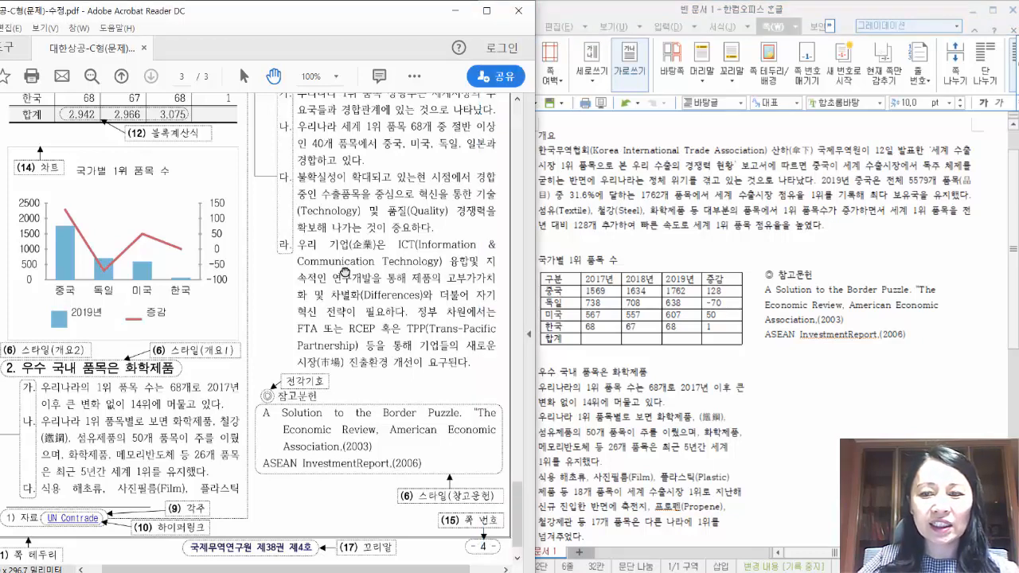
scroll(344, 273, up, 3)
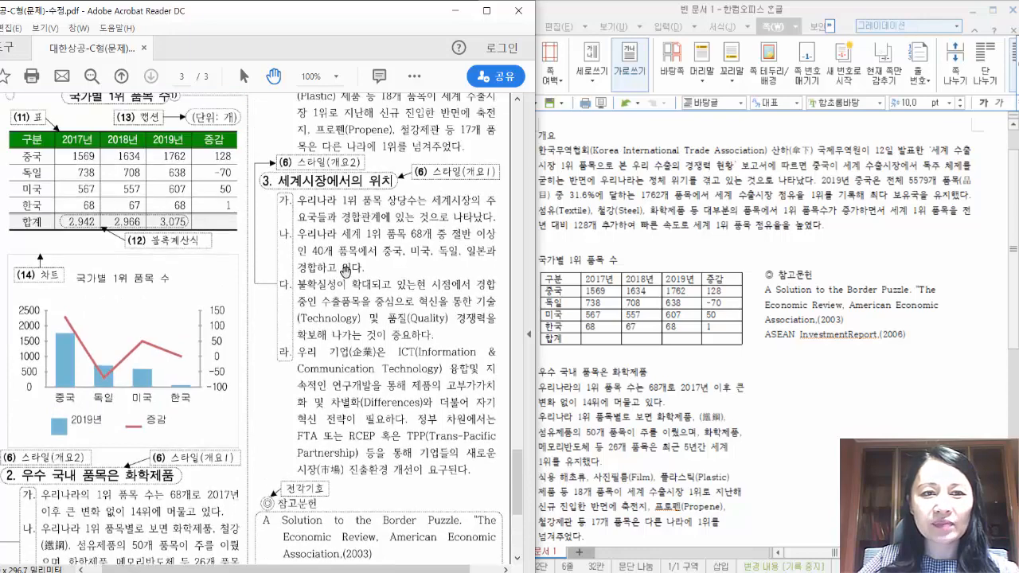
scroll(344, 273, up, 6)
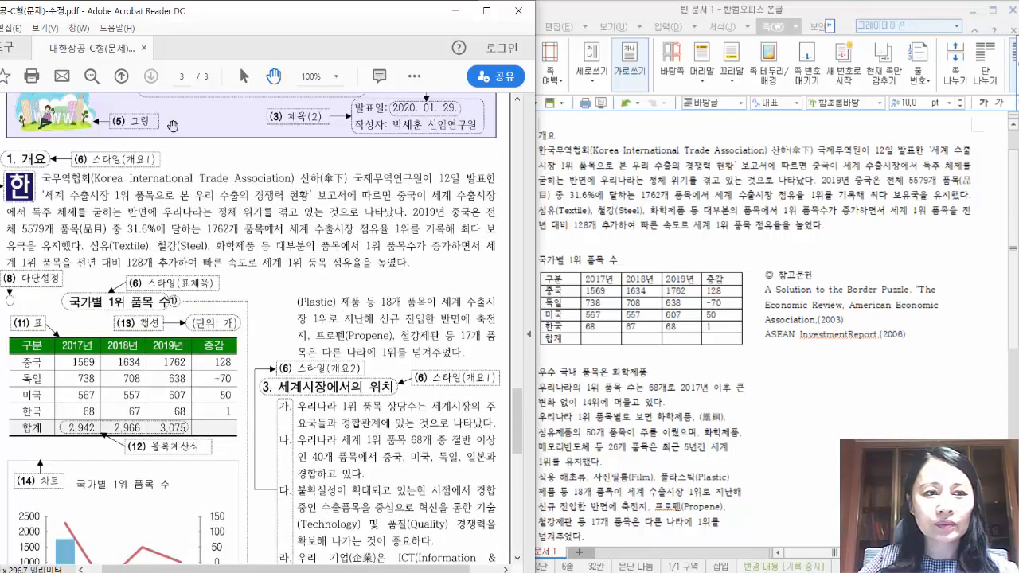
scroll(225, 221, up, 3)
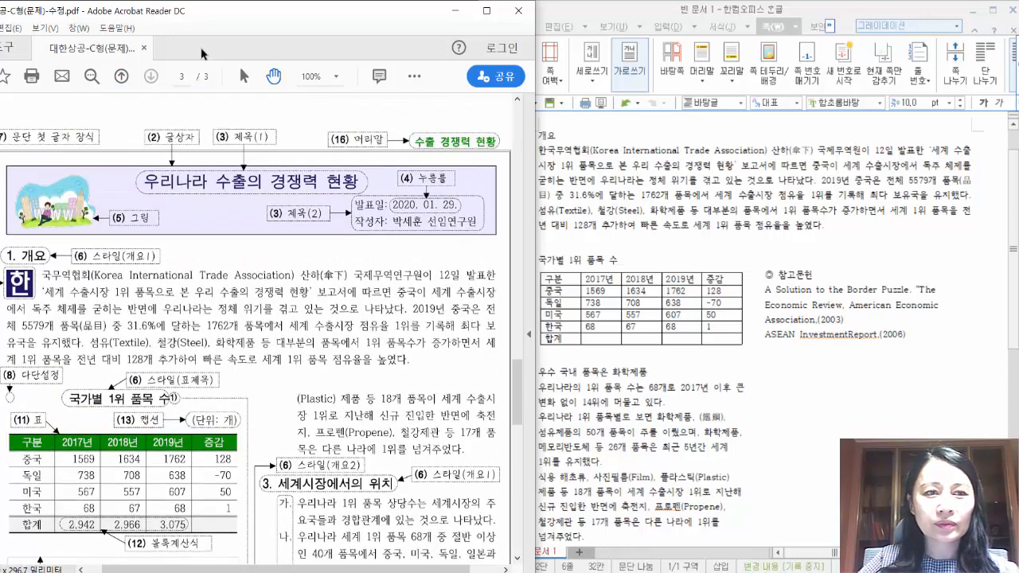
click(122, 77)
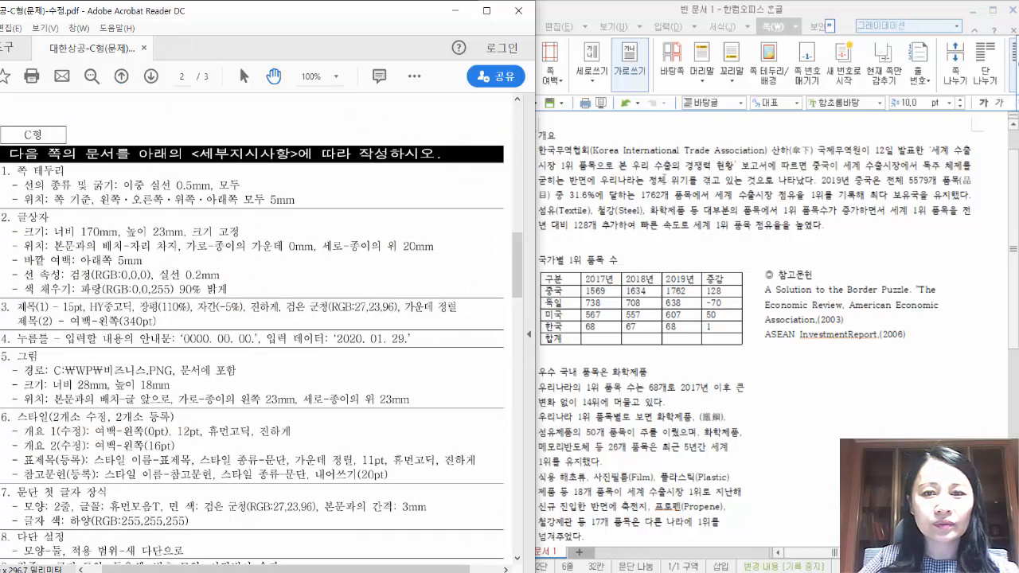
Add a 0.5 mm double solid page border on all four sides of the Hangul document.
click(655, 180)
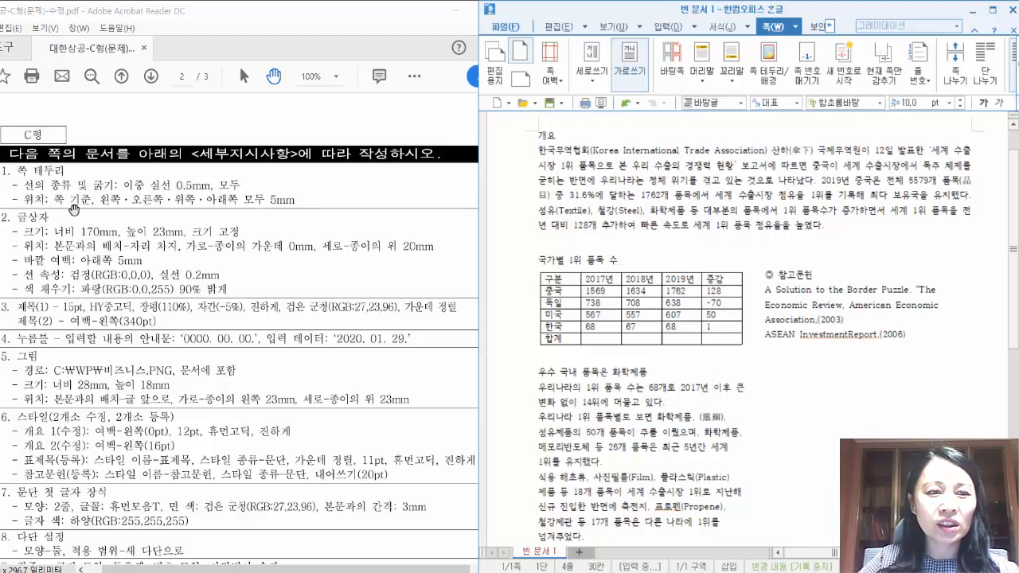
click(793, 30)
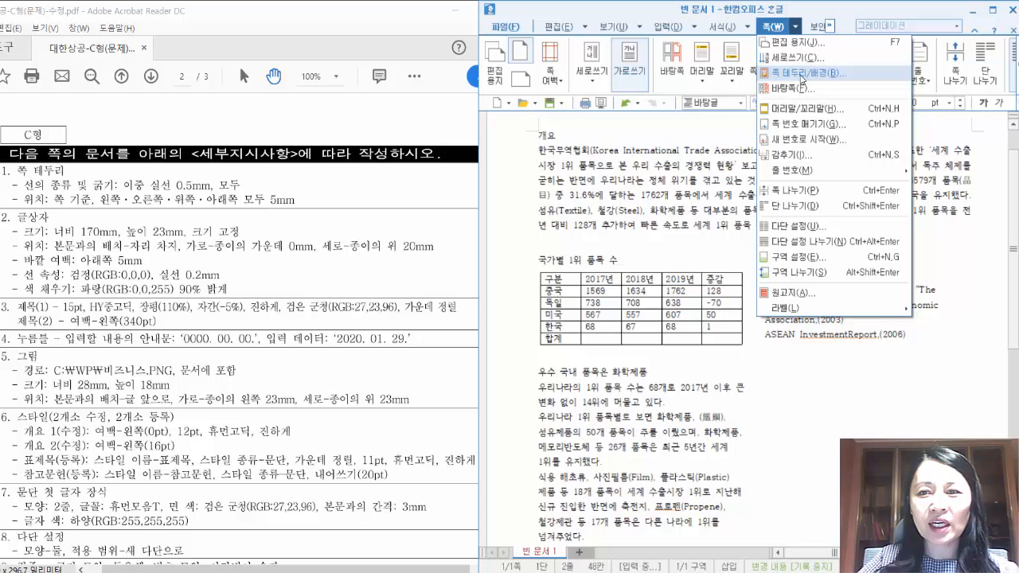
click(802, 73)
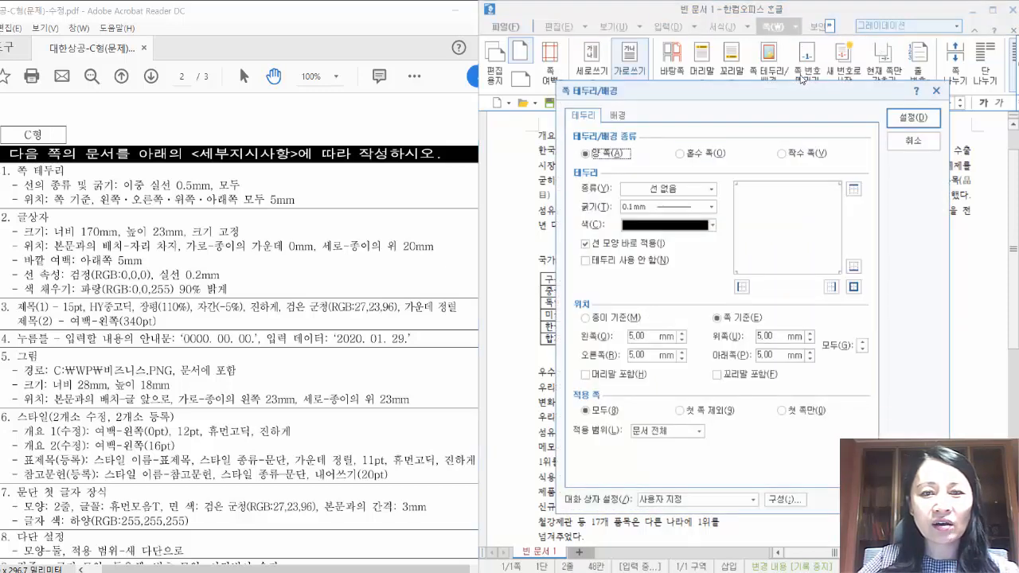
click(640, 193)
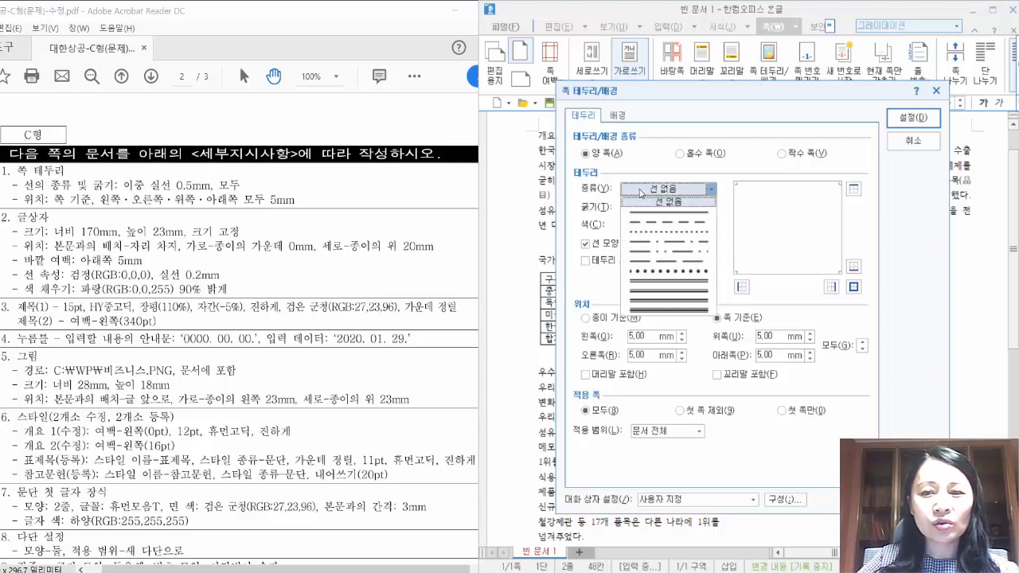
click(654, 284)
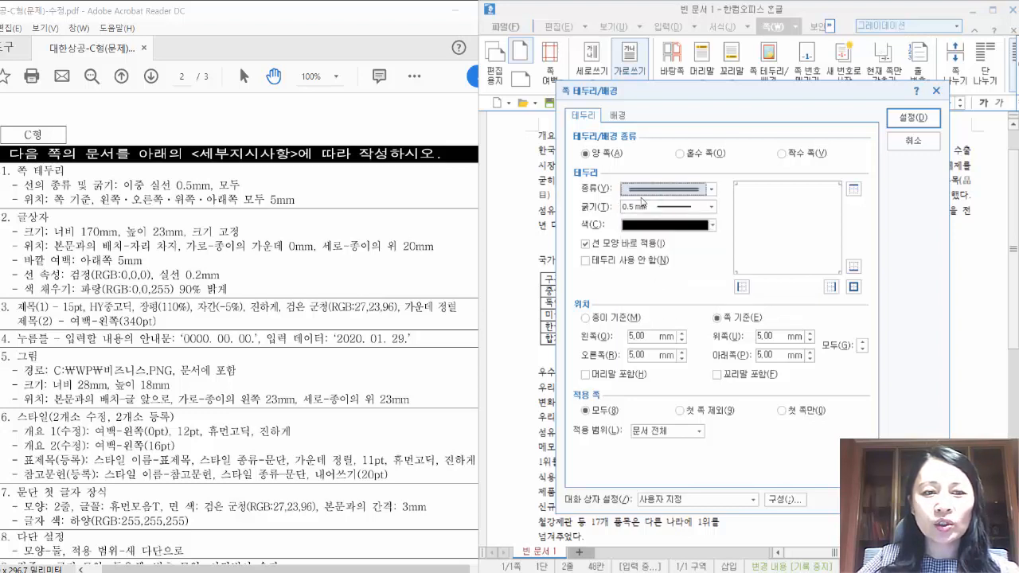
click(853, 287)
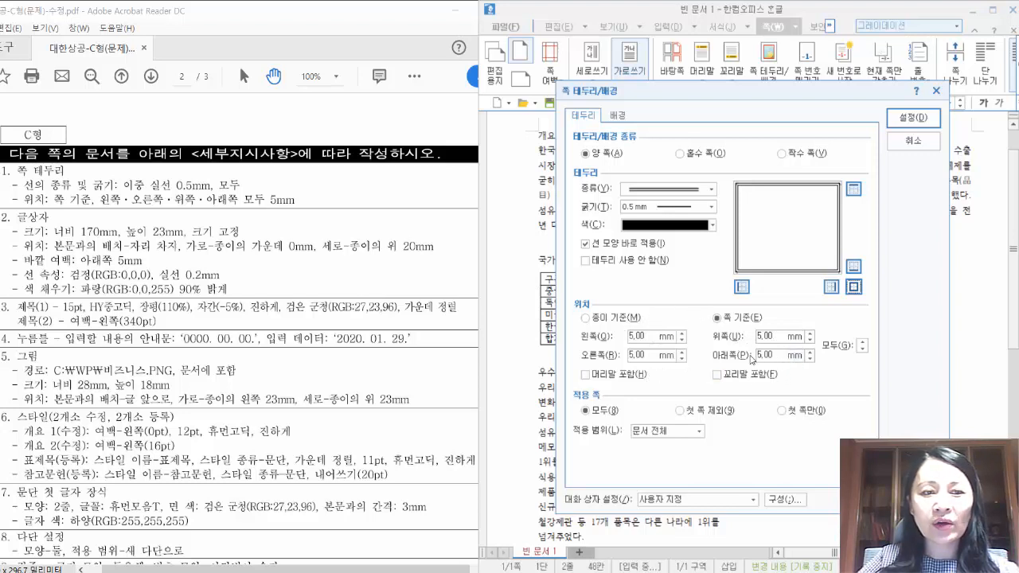
click(905, 123)
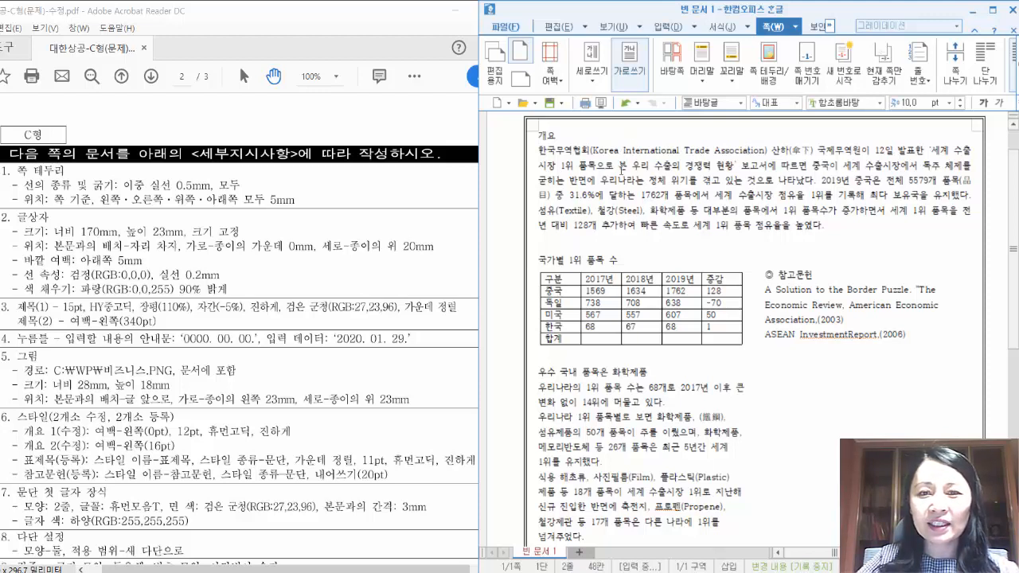
Insert a text box about 30 mm square at the very start of the document, above 개요, and select it.
key(ctrl+Home)
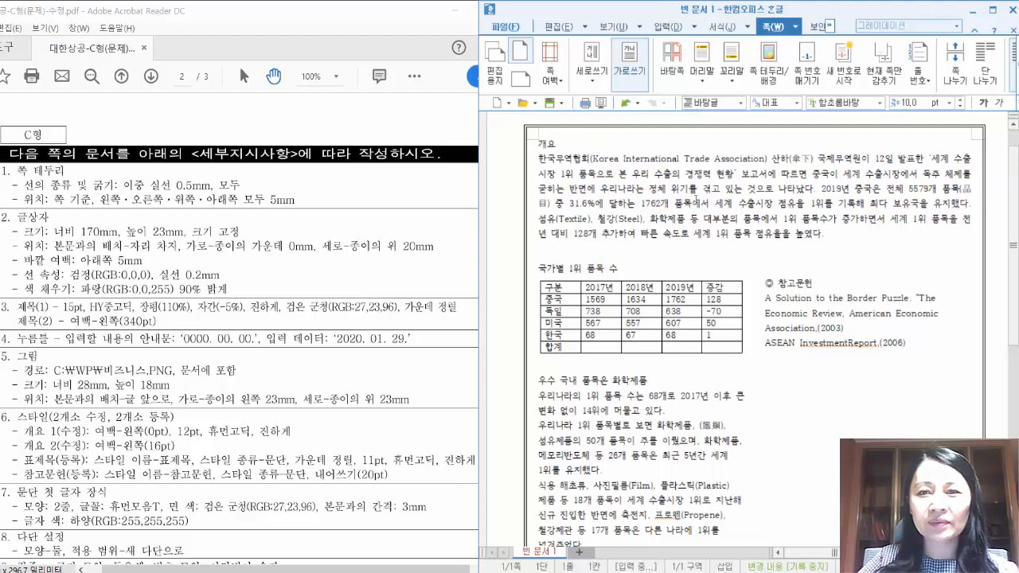
click(696, 28)
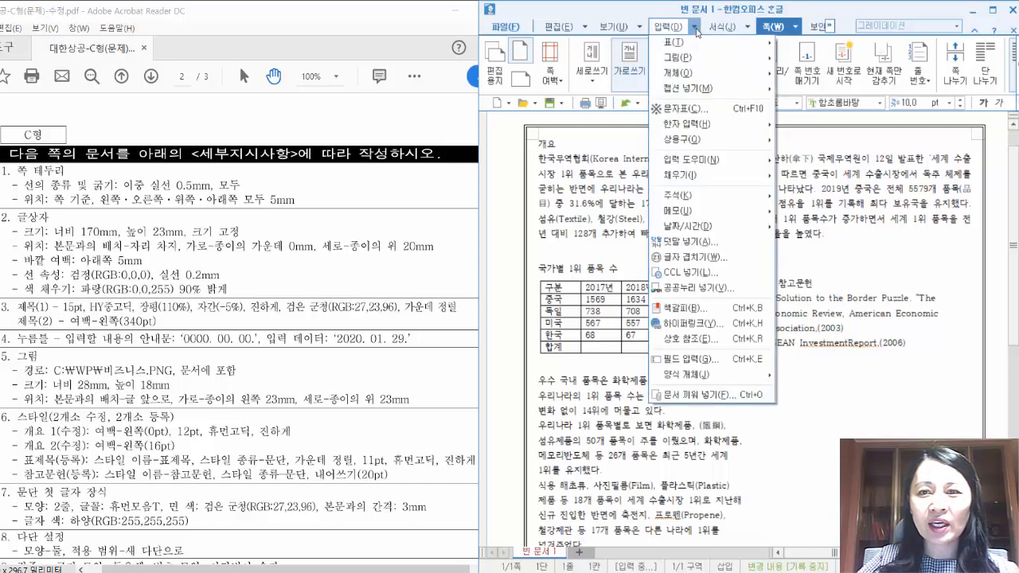
mouse_move(707, 79)
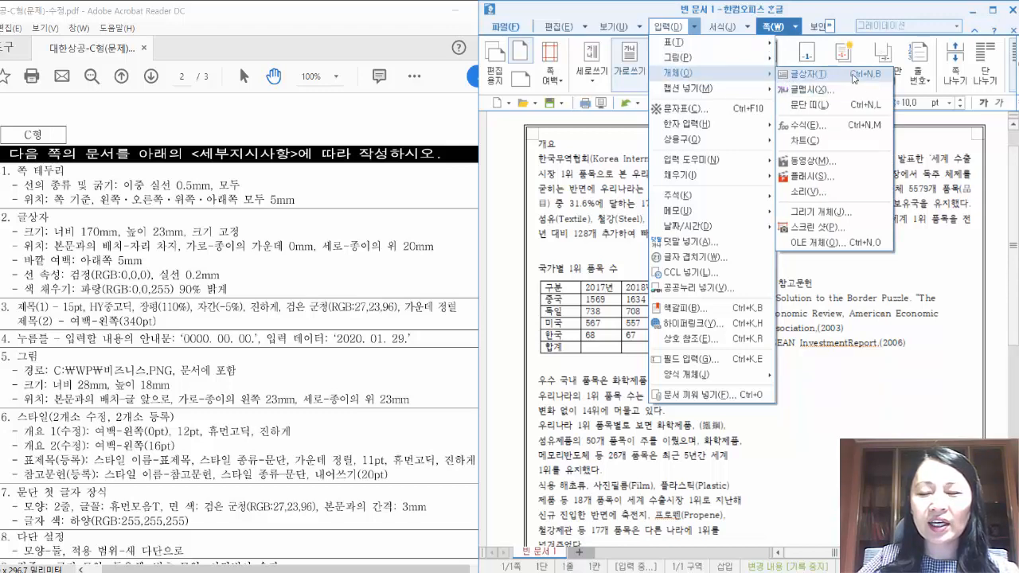
click(854, 77)
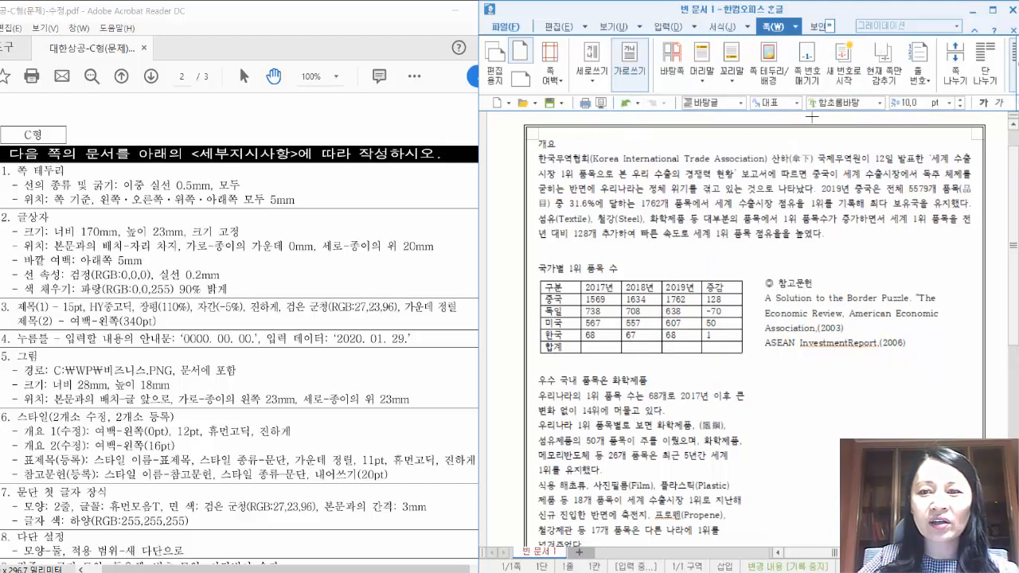
click(600, 148)
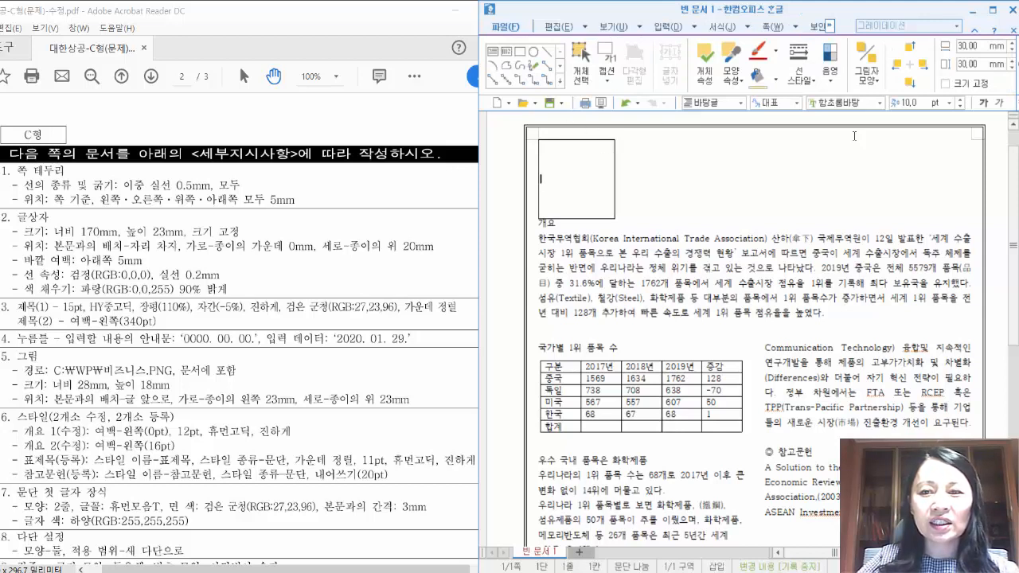
click(615, 188)
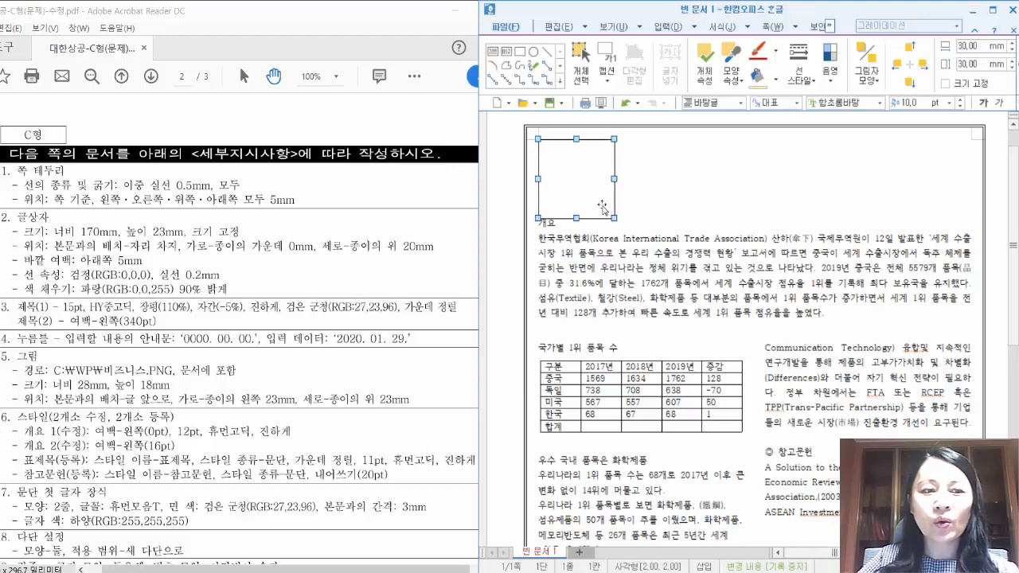
Set the text box's width to 170 mm and height to 23 mm, and lock its size.
double_click(613, 164)
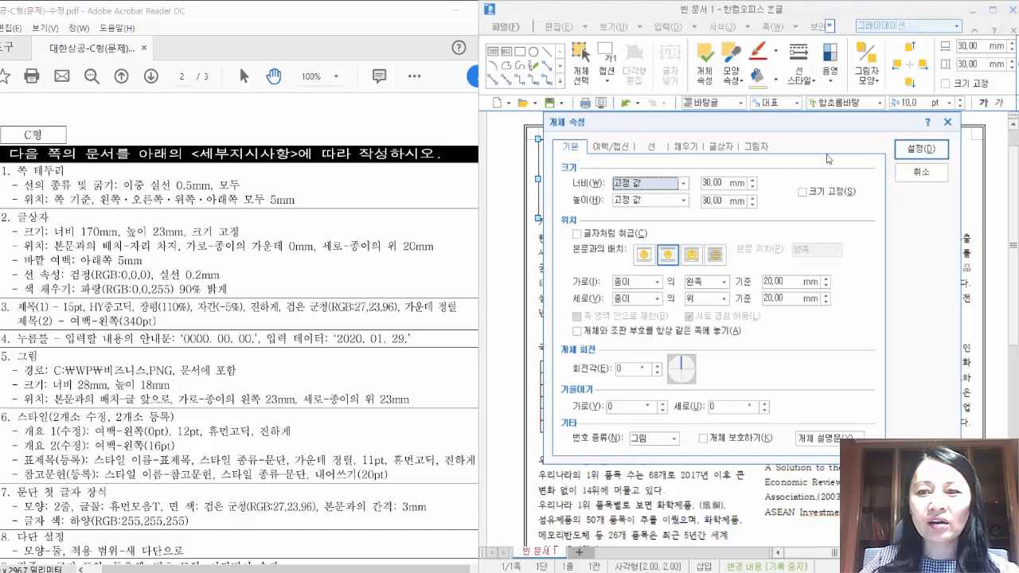
click(921, 173)
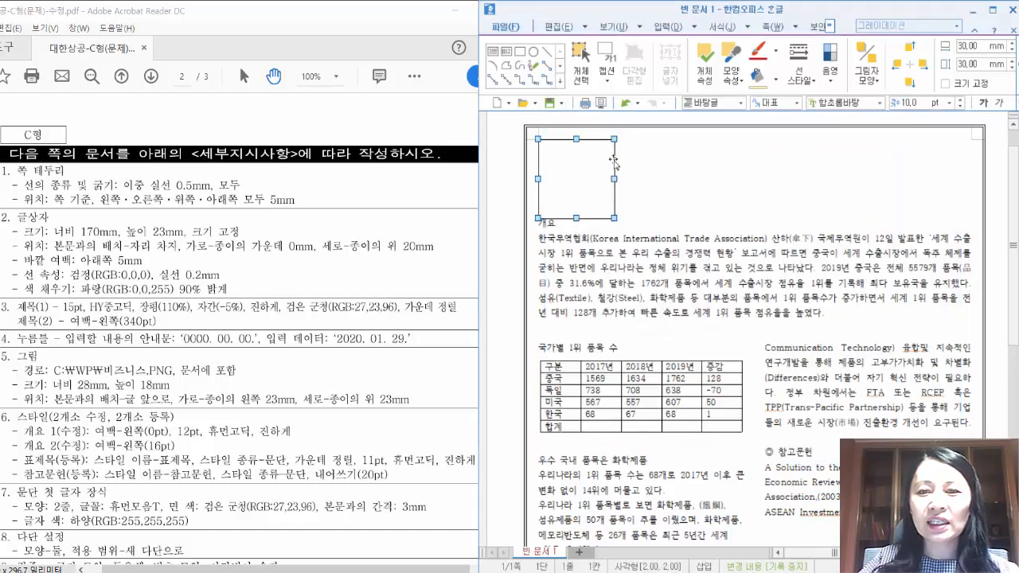
right_click(615, 161)
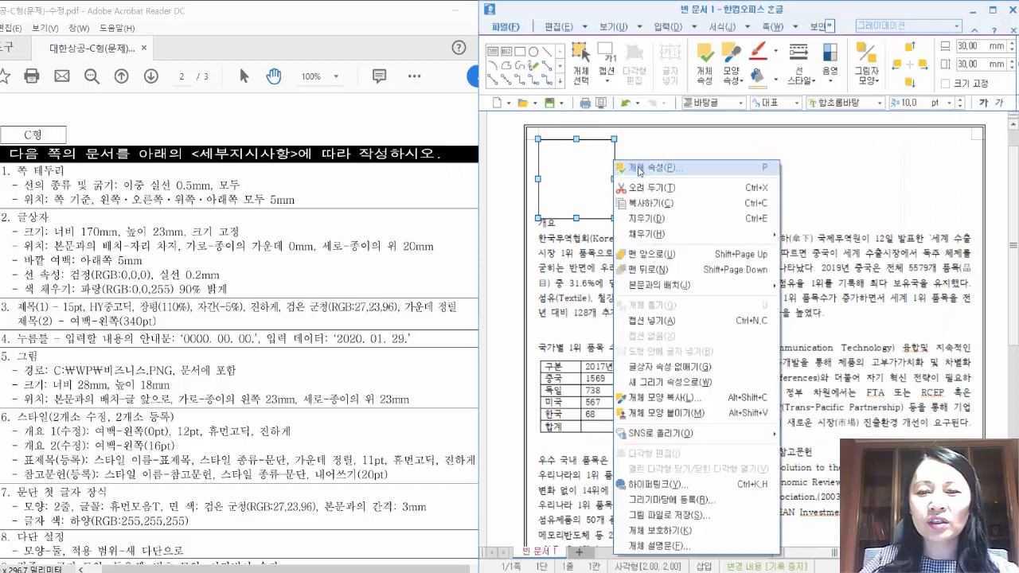
click(636, 168)
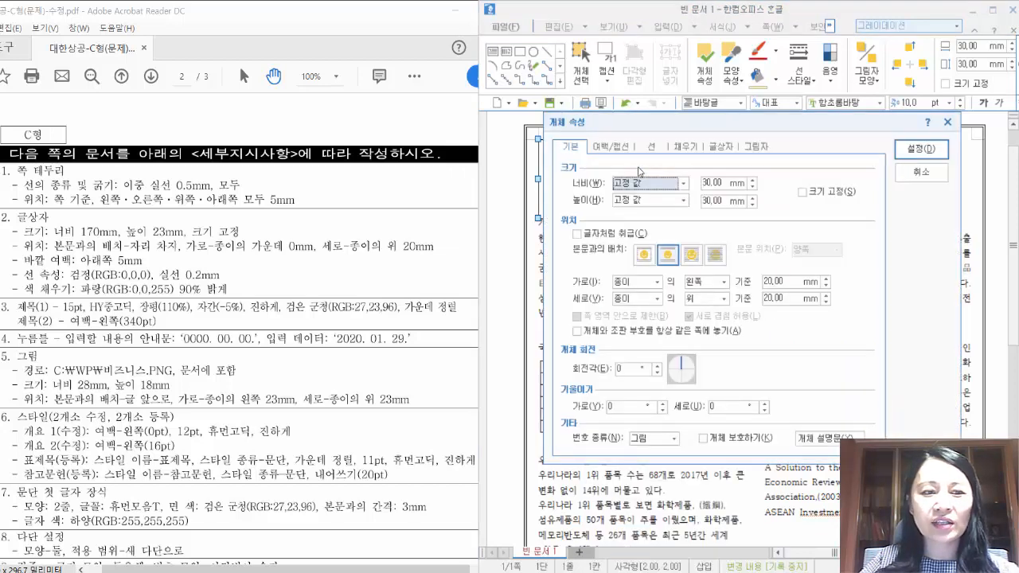
double_click(727, 184)
text(170)
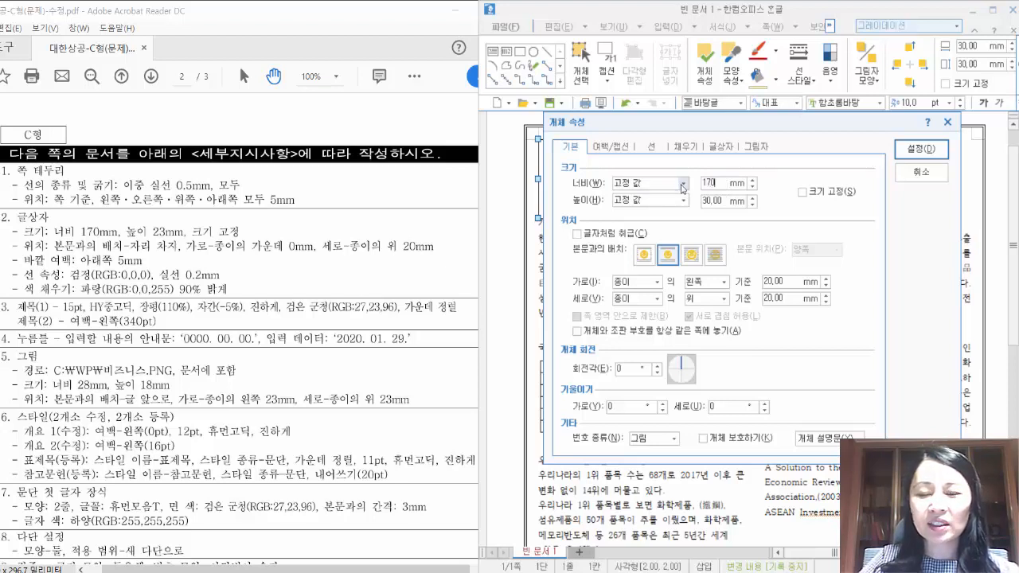
key(Tab)
key(Tab)
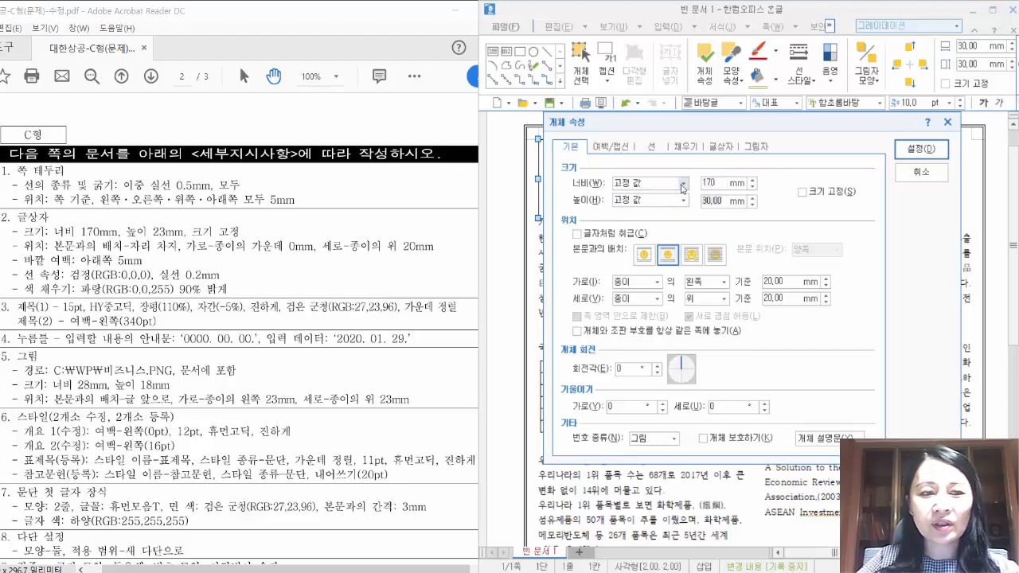
text(23)
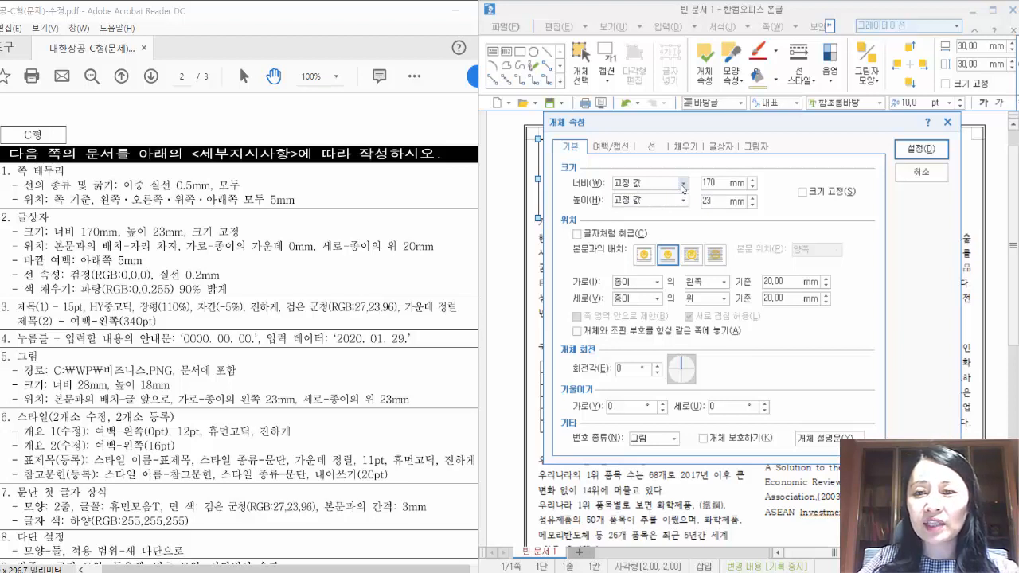
key(Tab)
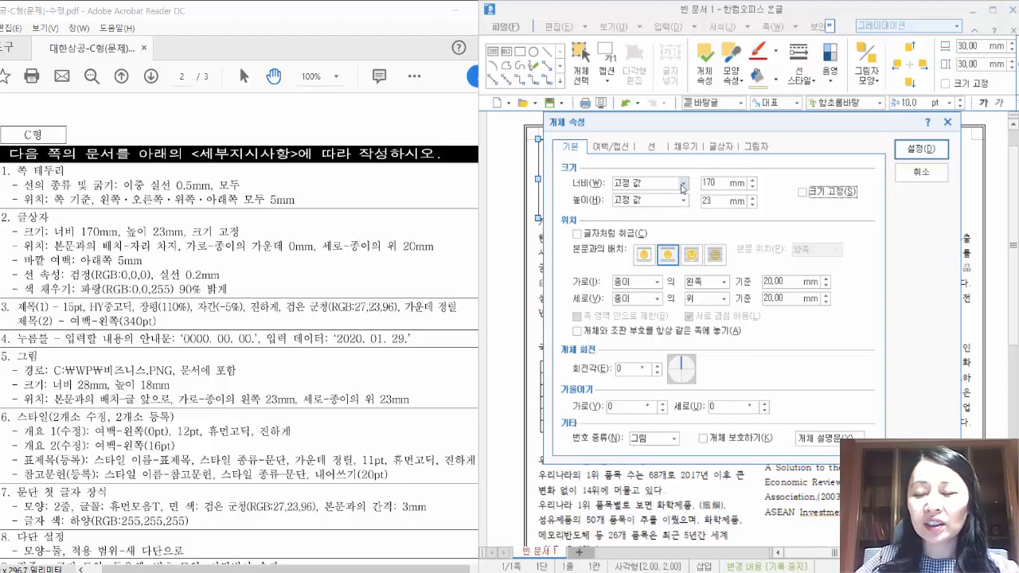
click(806, 196)
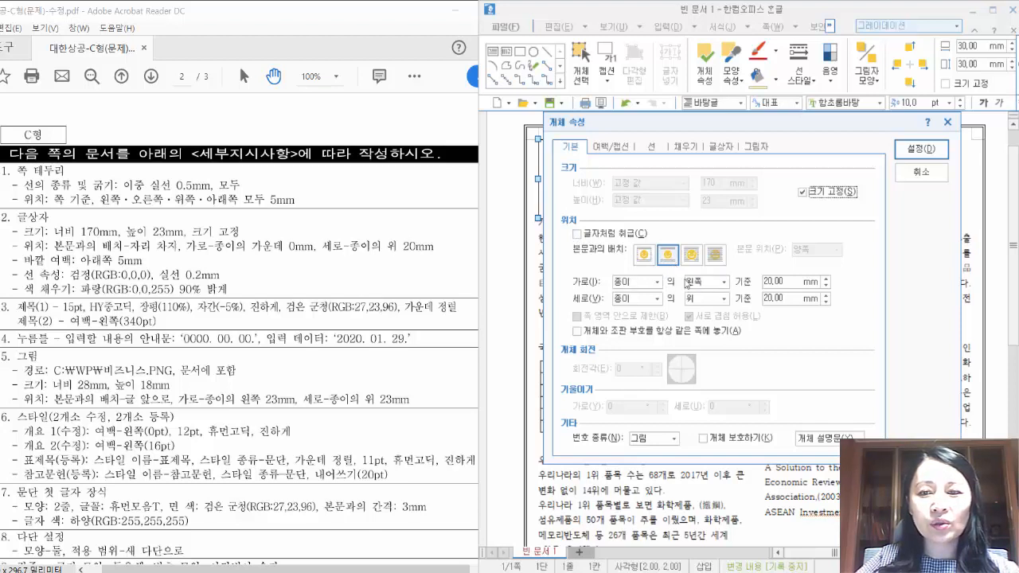
Centre the text box horizontally on the paper and set its bottom outer margin to 5 mm.
click(704, 285)
click(706, 311)
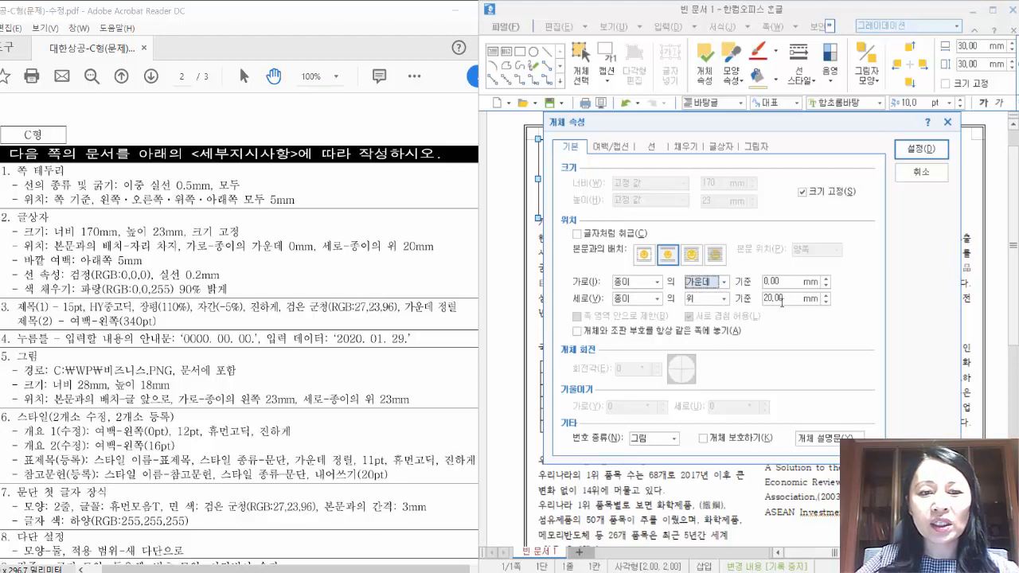
click(612, 149)
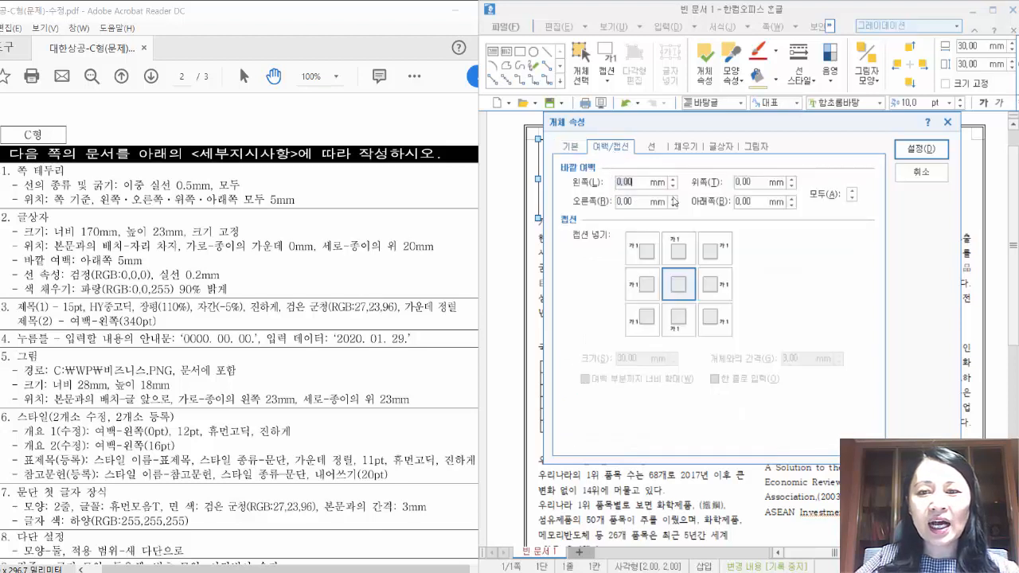
double_click(752, 201)
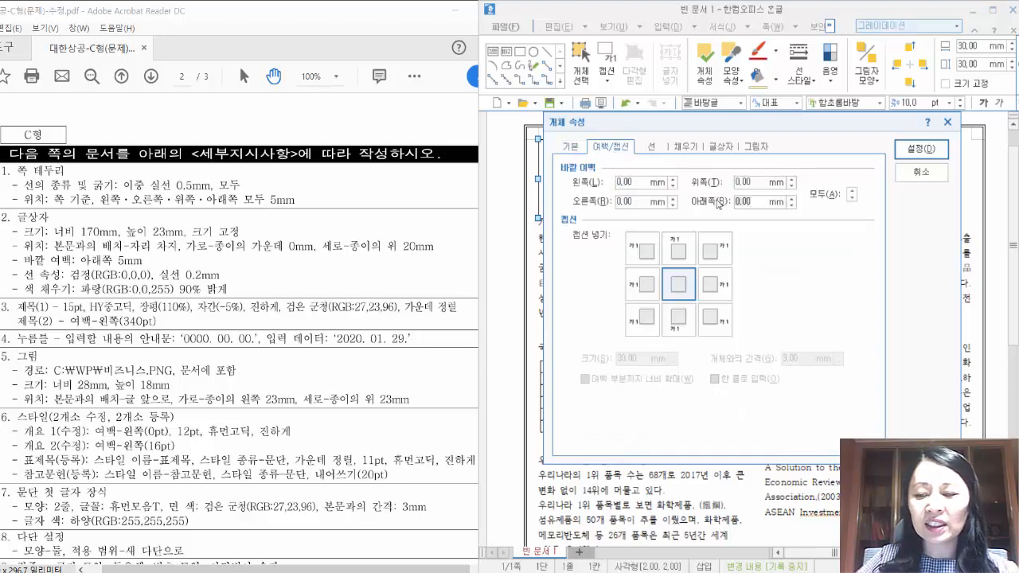
text(5)
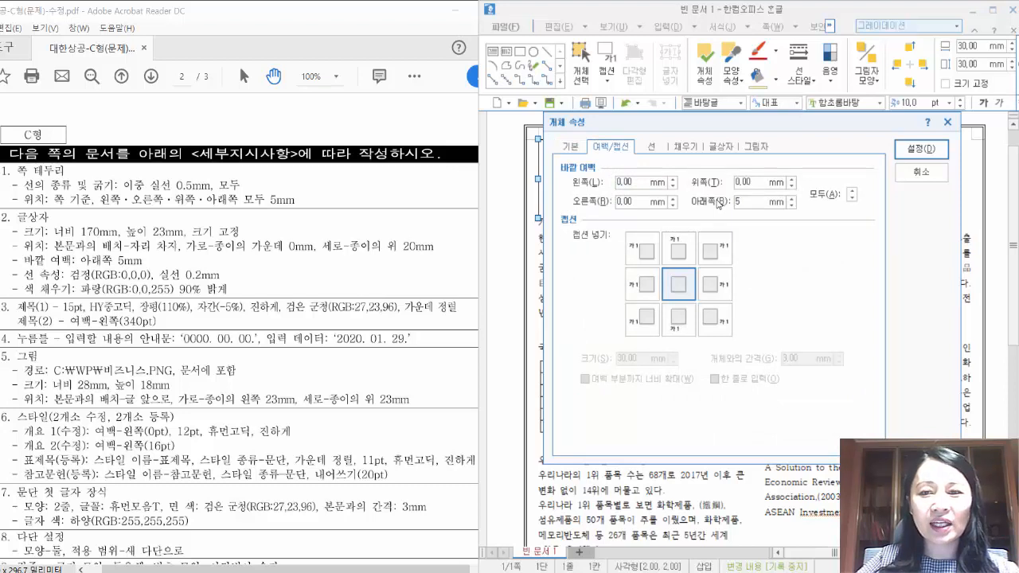
Set the text box's outline thickness to 0.2 mm.
click(660, 150)
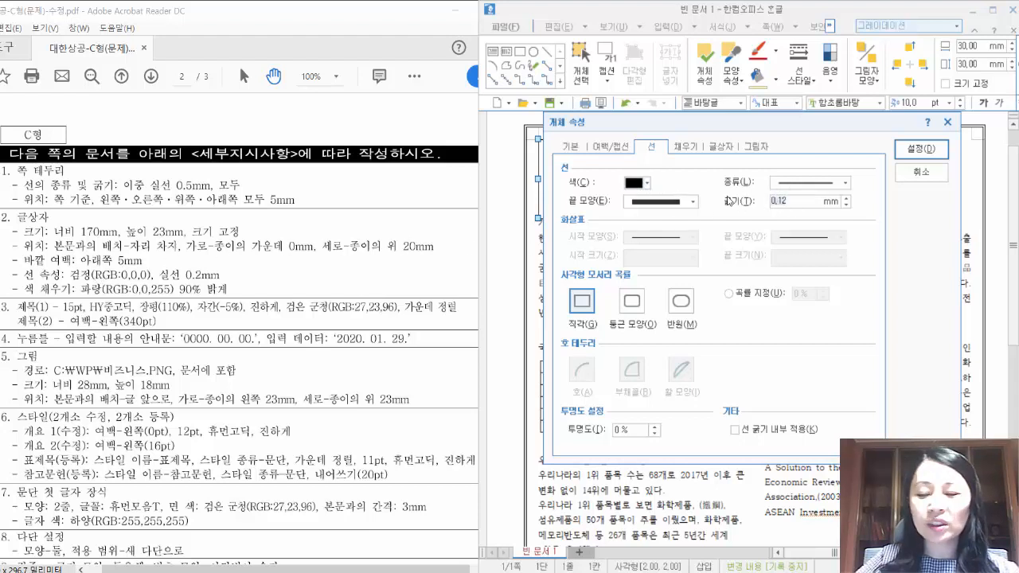
key(BackSpace)
key(BackSpace)
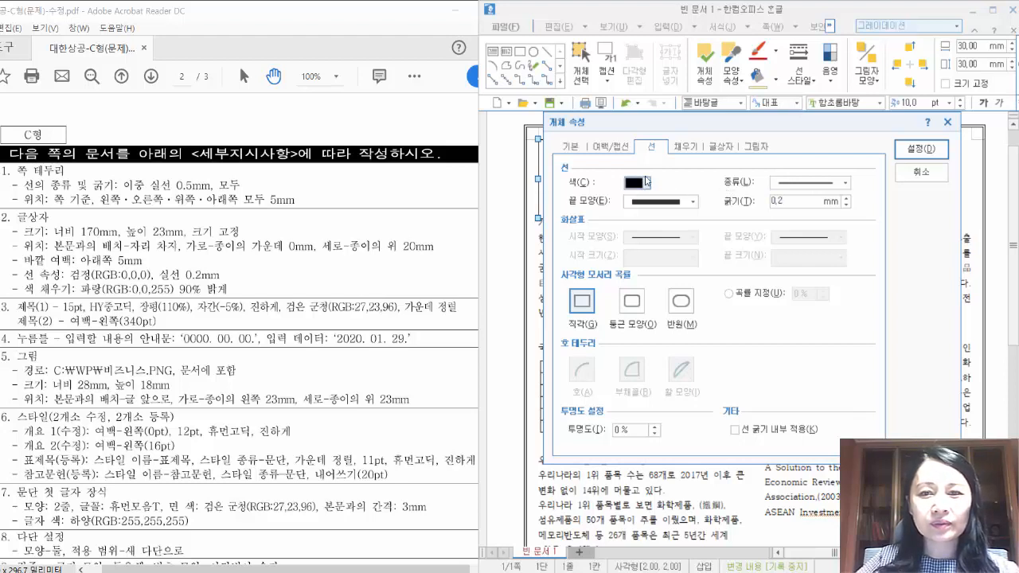
Fill the text box with 파랑 (RGB: 0,0,255) 90% 밝게 and apply the object properties.
click(684, 146)
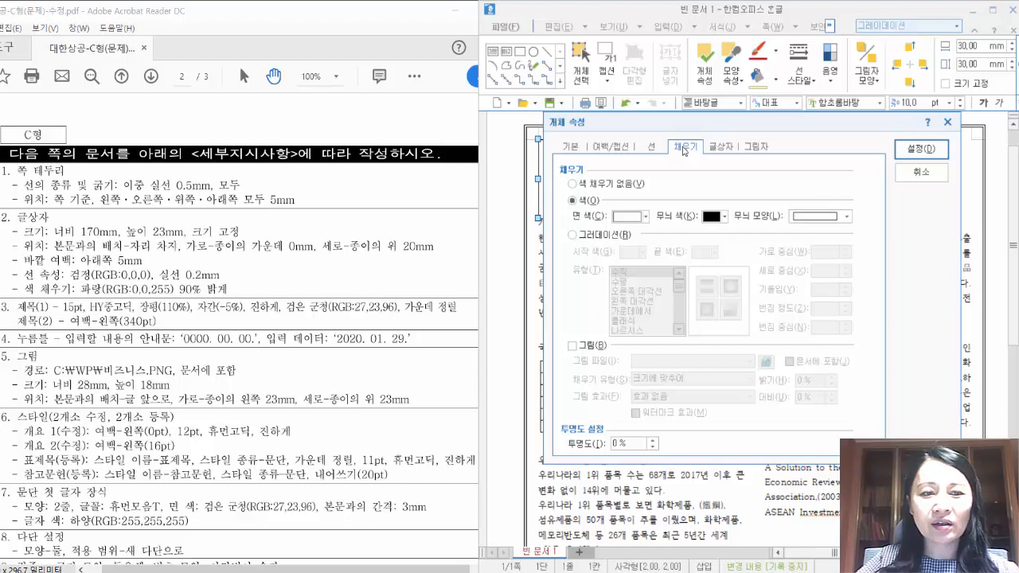
click(645, 216)
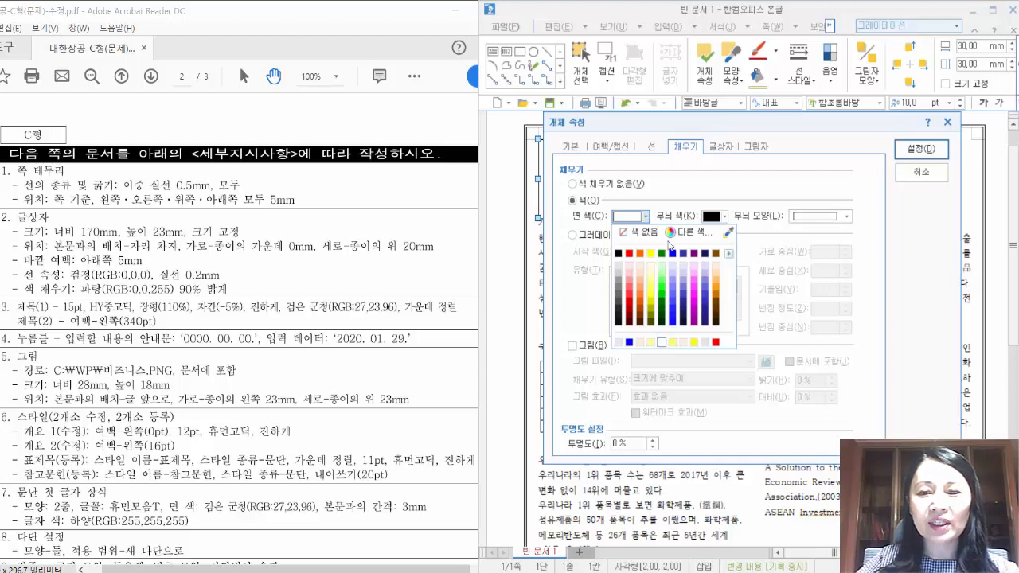
click(728, 255)
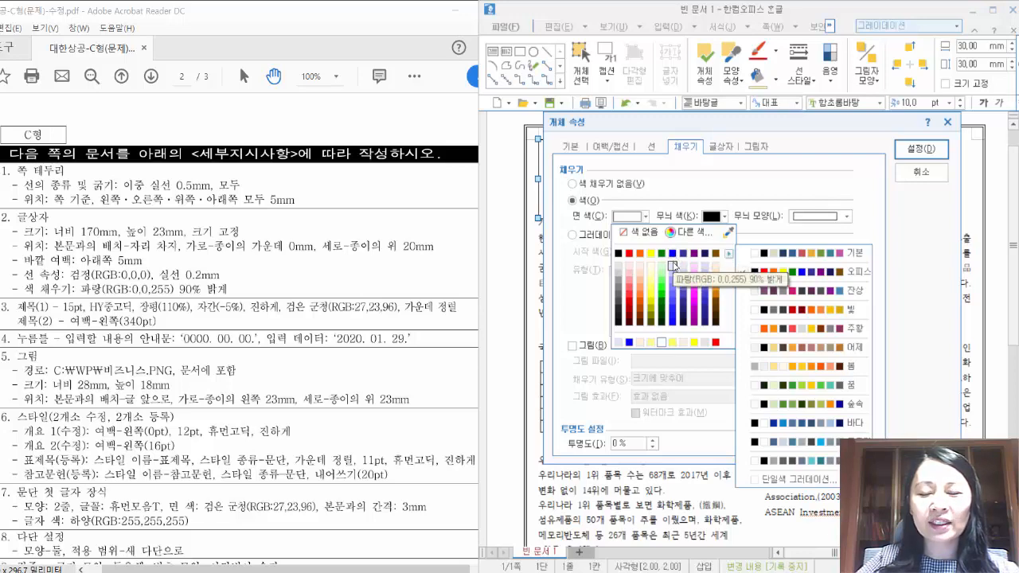
click(672, 266)
click(919, 149)
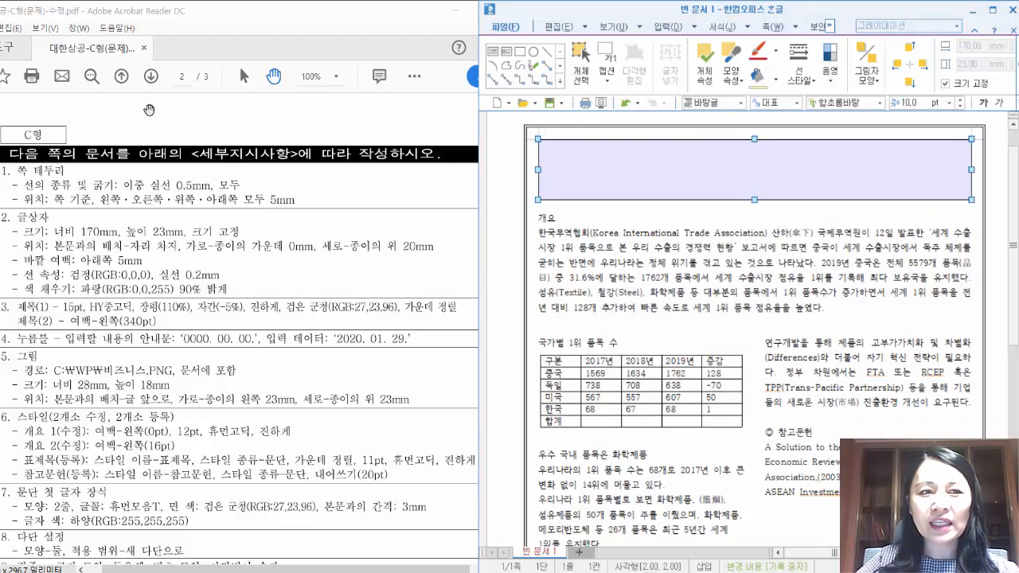
Switch to the exam PDF in Acrobat Reader, check the title box layout on page 3 and return to the Hangul document.
click(265, 303)
scroll(286, 378, down, 1)
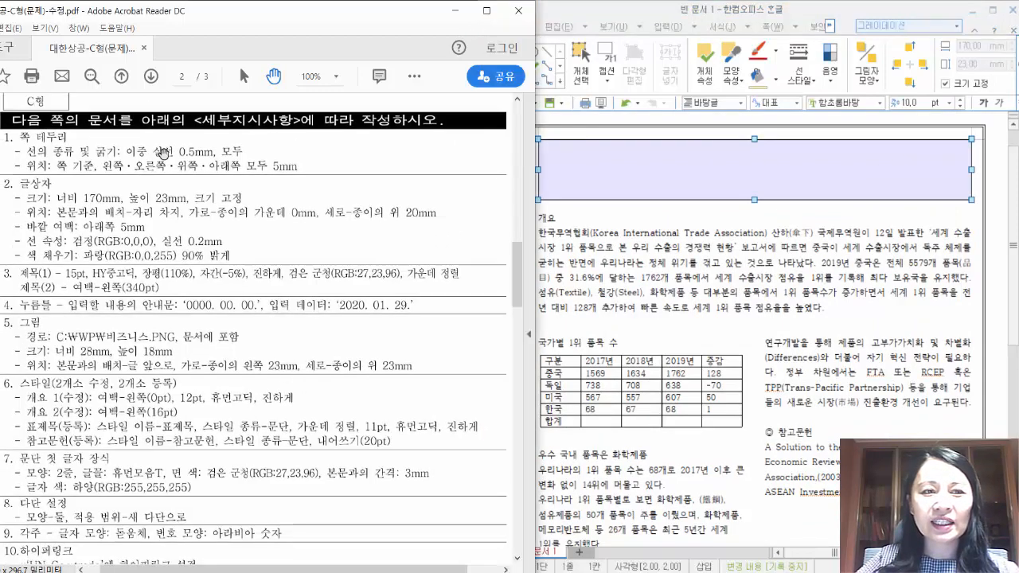
click(149, 76)
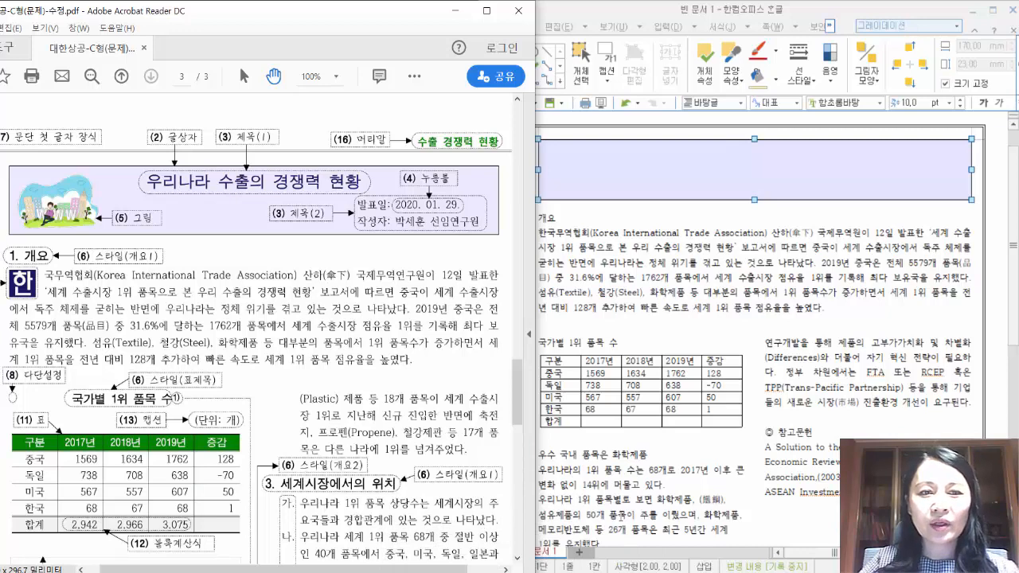
click(616, 167)
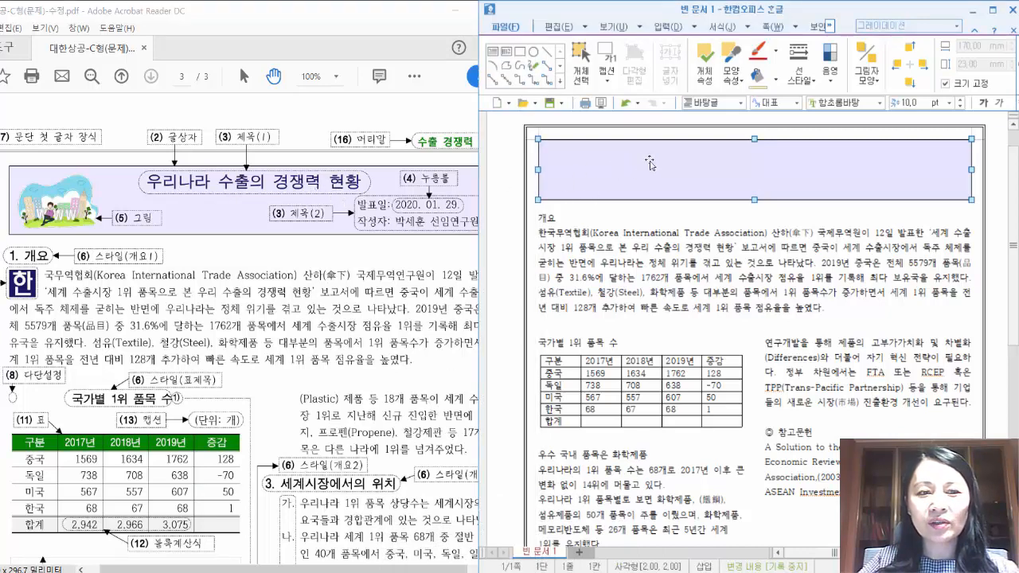
Enter the title "우리나라 수출의 경쟁력 현황" on the first line of the text box.
key(Escape)
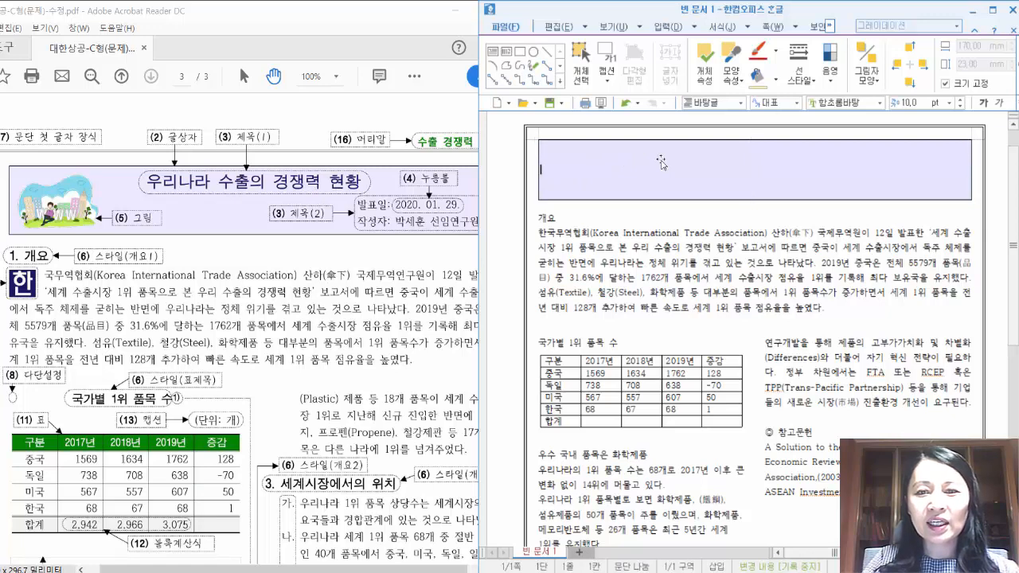
text(우리)
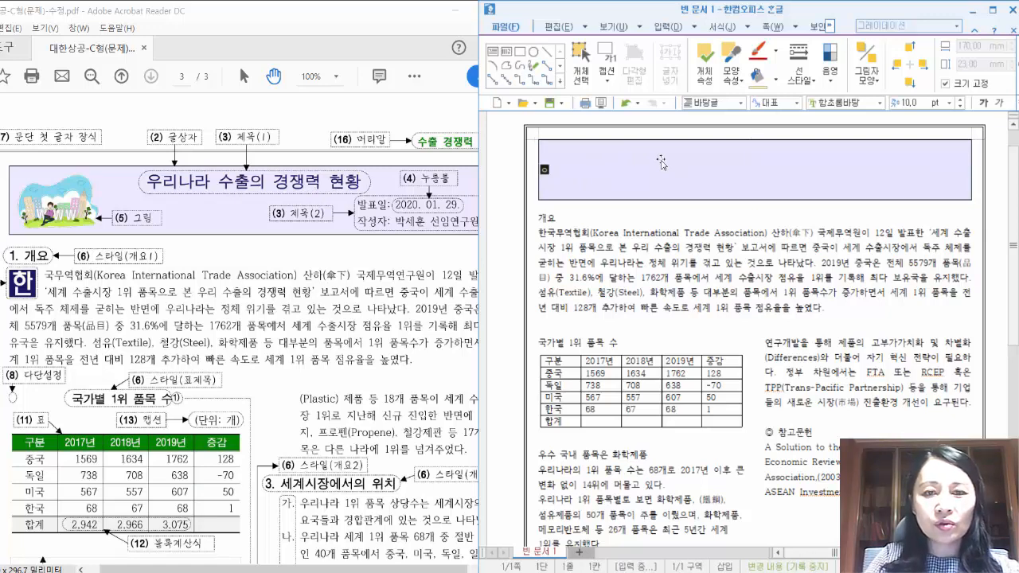
text(나라 수)
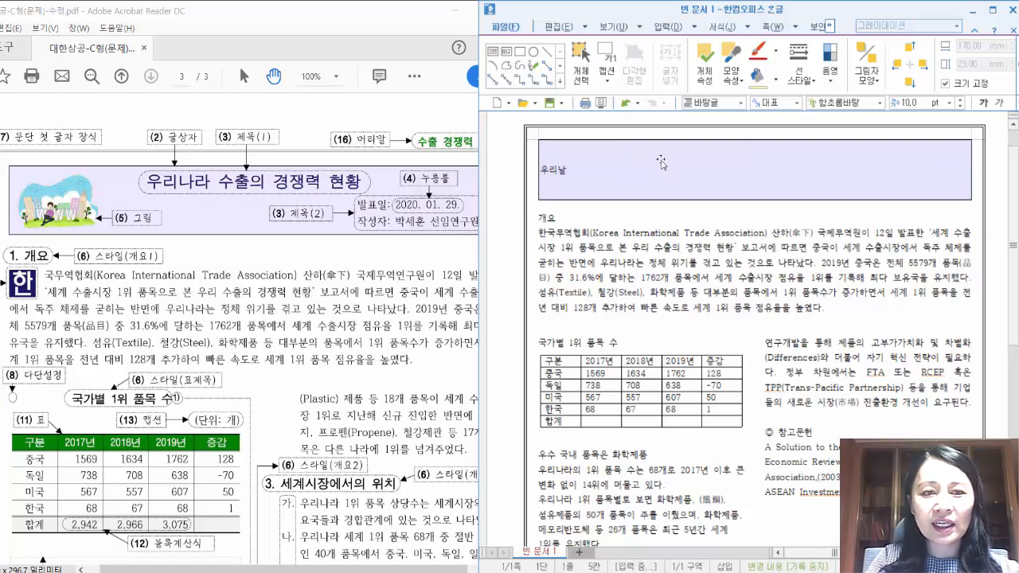
text(출)
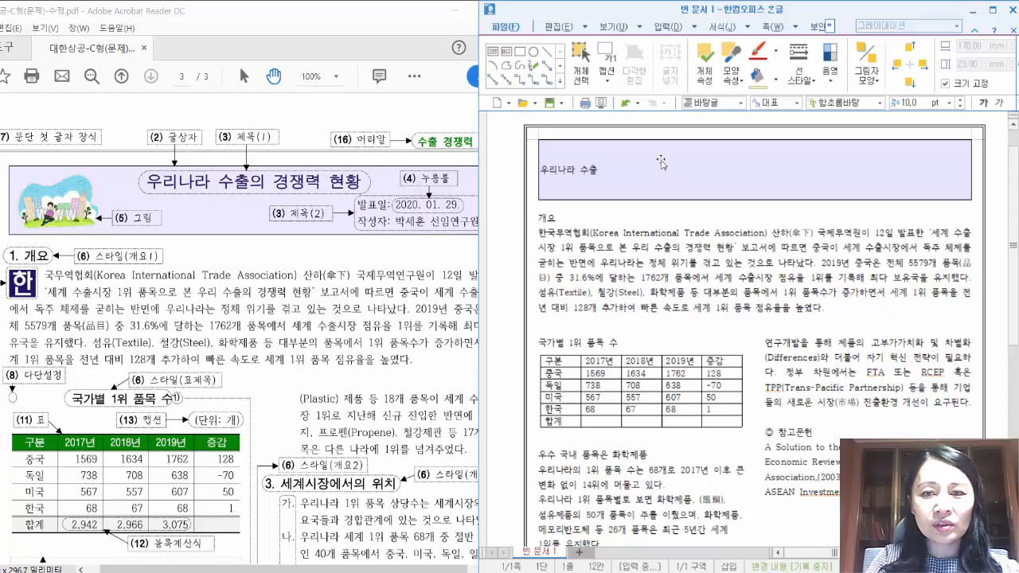
text(의 경쟁)
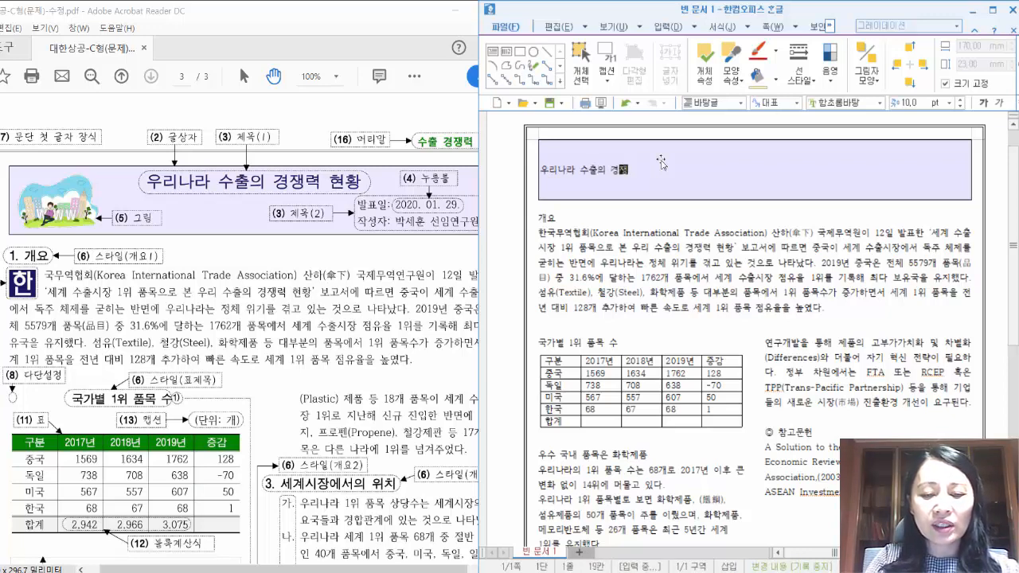
text(력 현황)
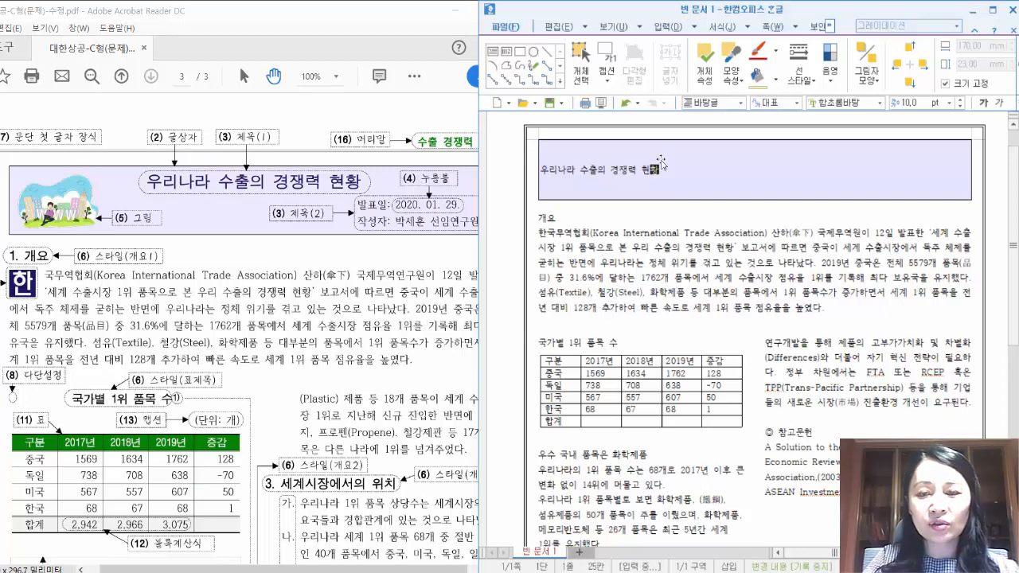
Add a second line in the text box with the label "발표일: ".
key(Return)
text(발)
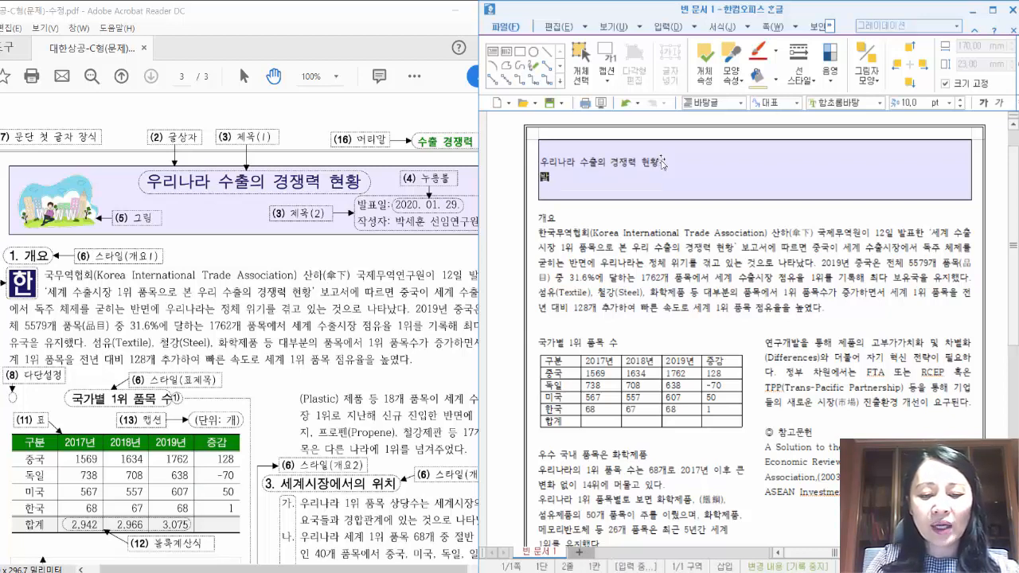
text(표일)
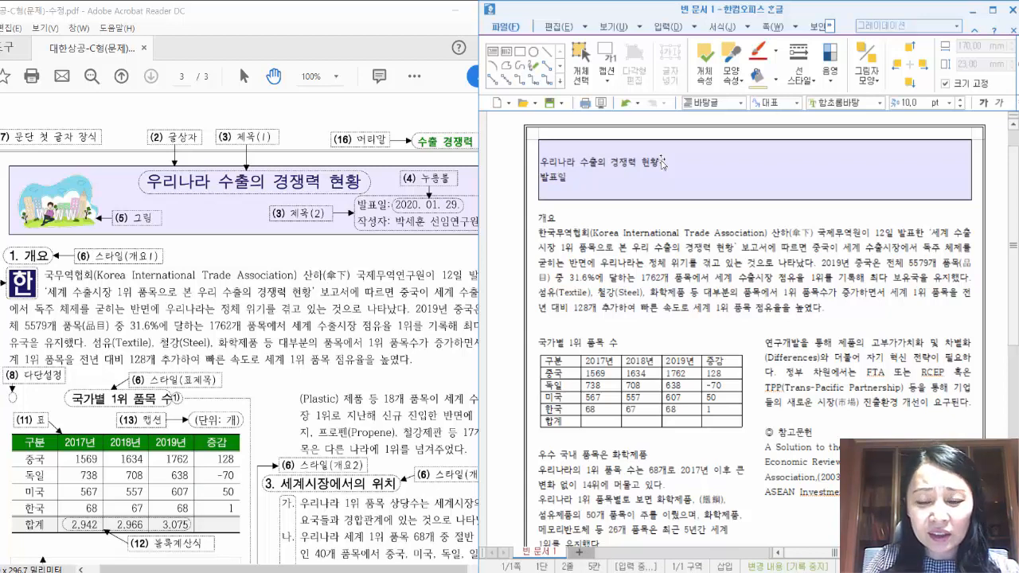
text(:)
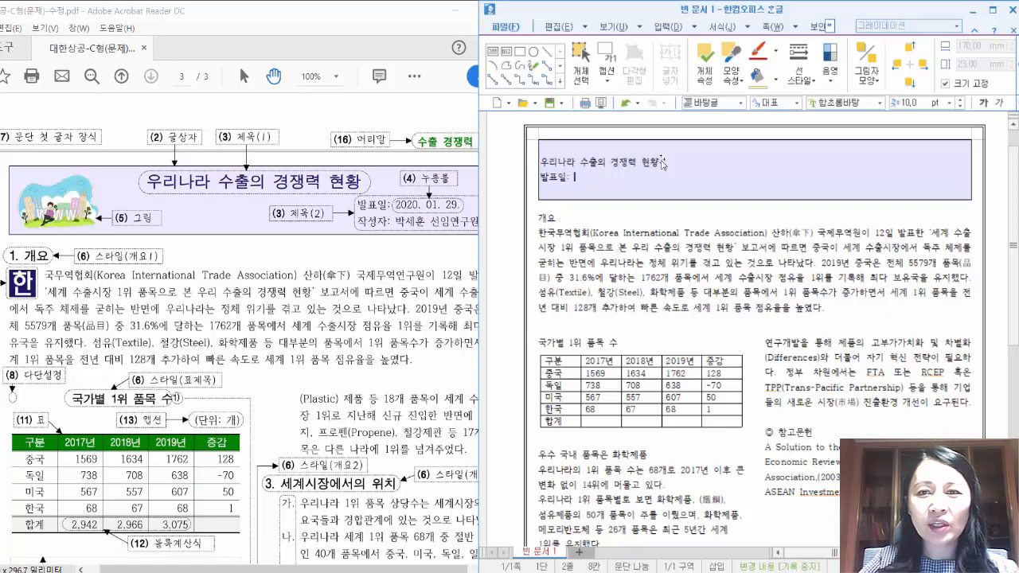
Insert a 누름틀 field after the 발표일 label with the guide text "0000. 00. 00.".
click(695, 27)
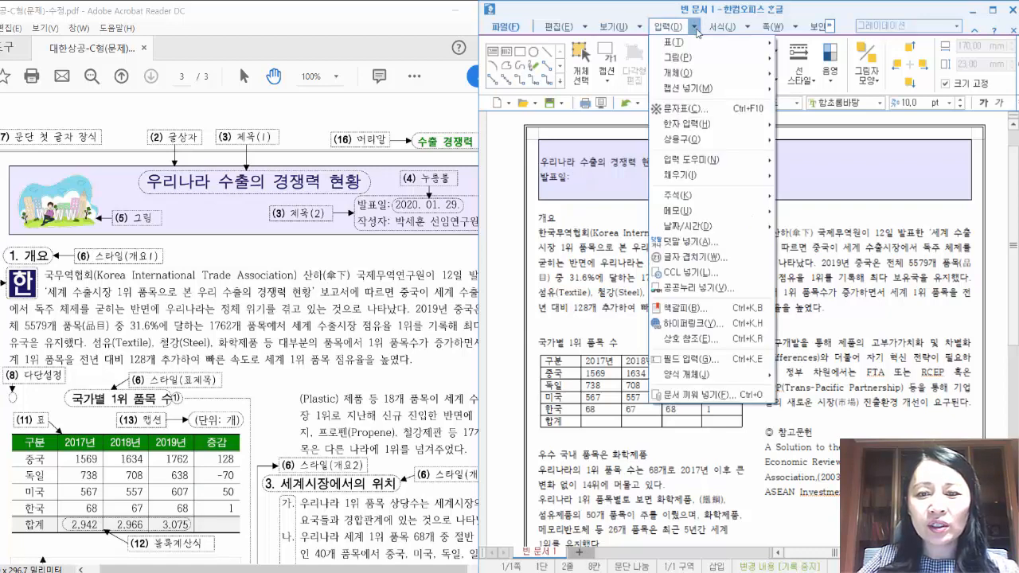
click(698, 361)
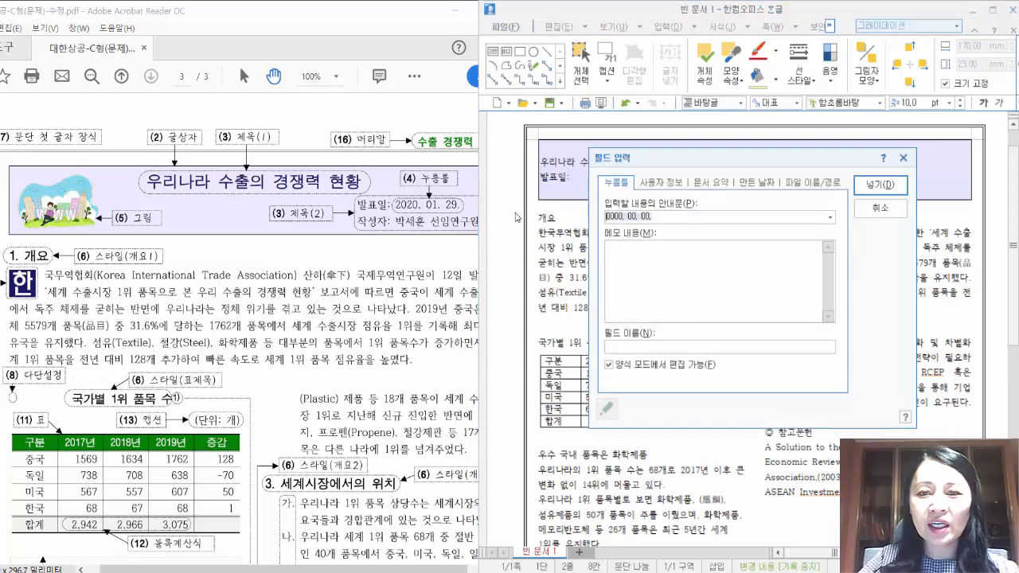
text(ㅇ00)
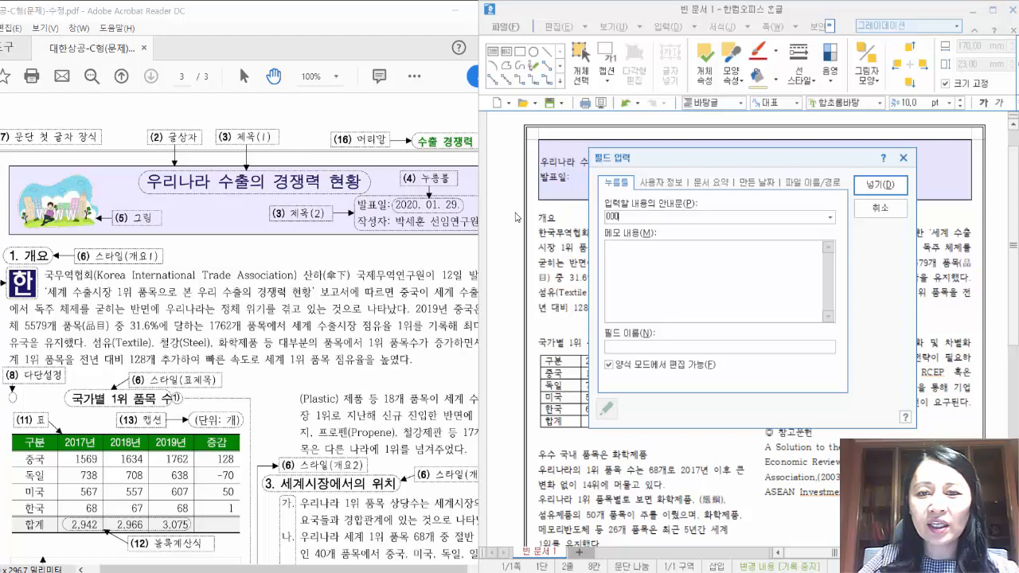
text(0.)
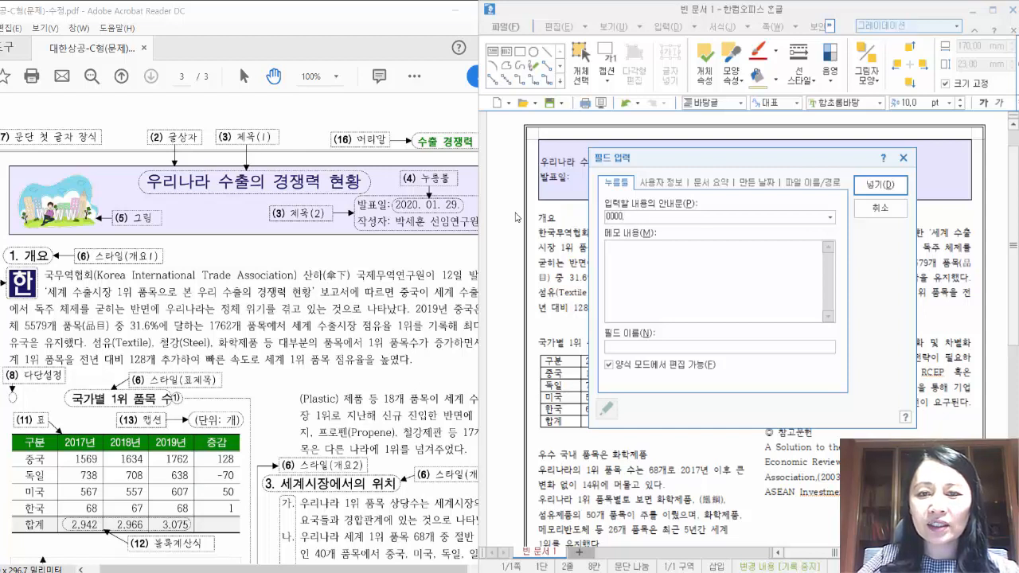
text(, 0)
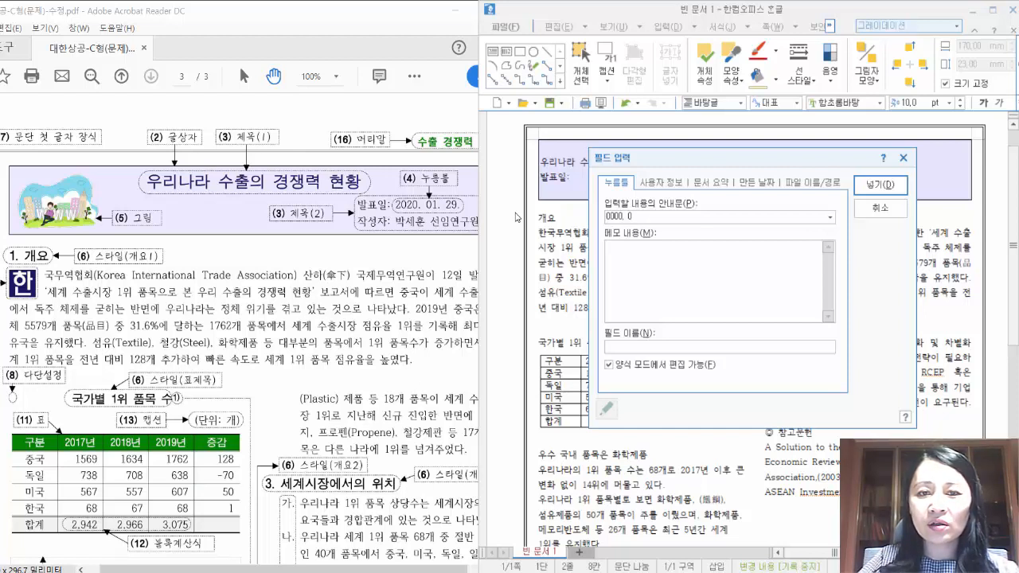
text(0)
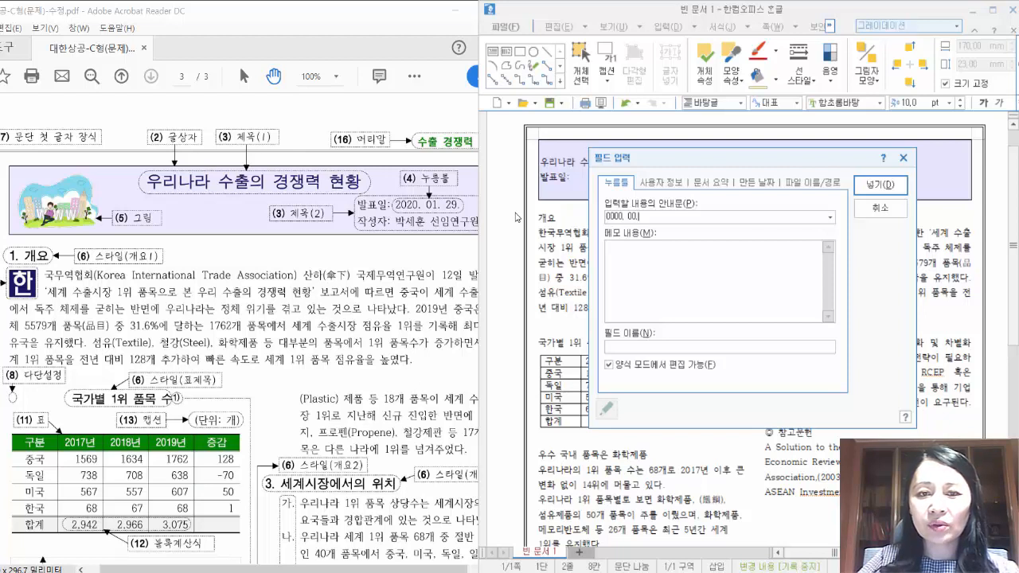
text(. )
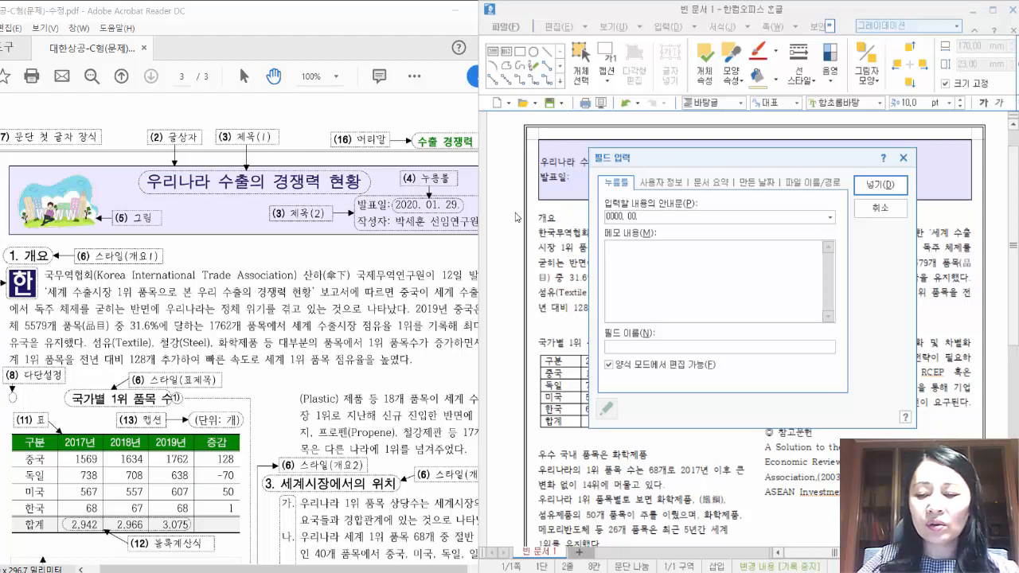
text(00)
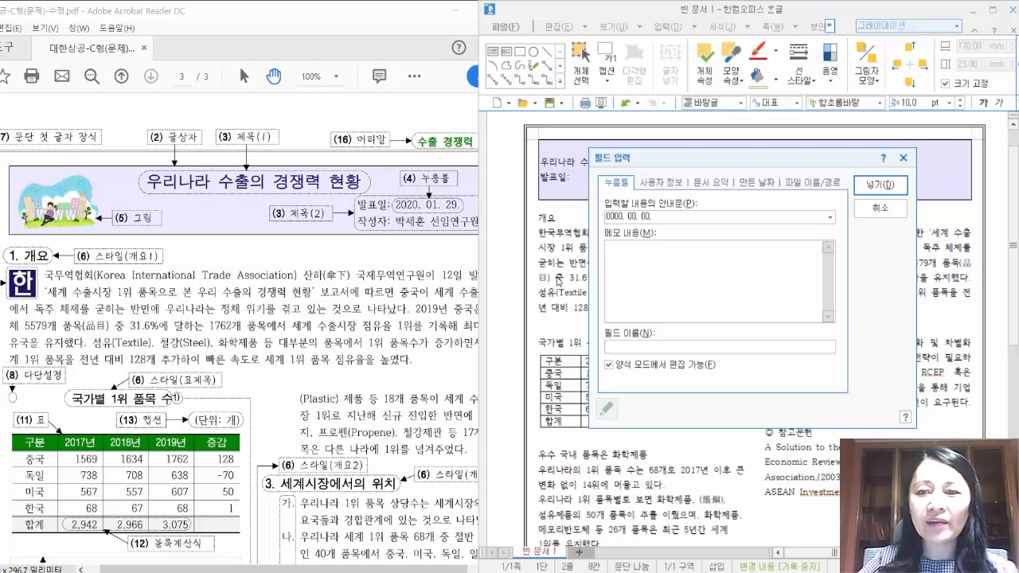
click(879, 186)
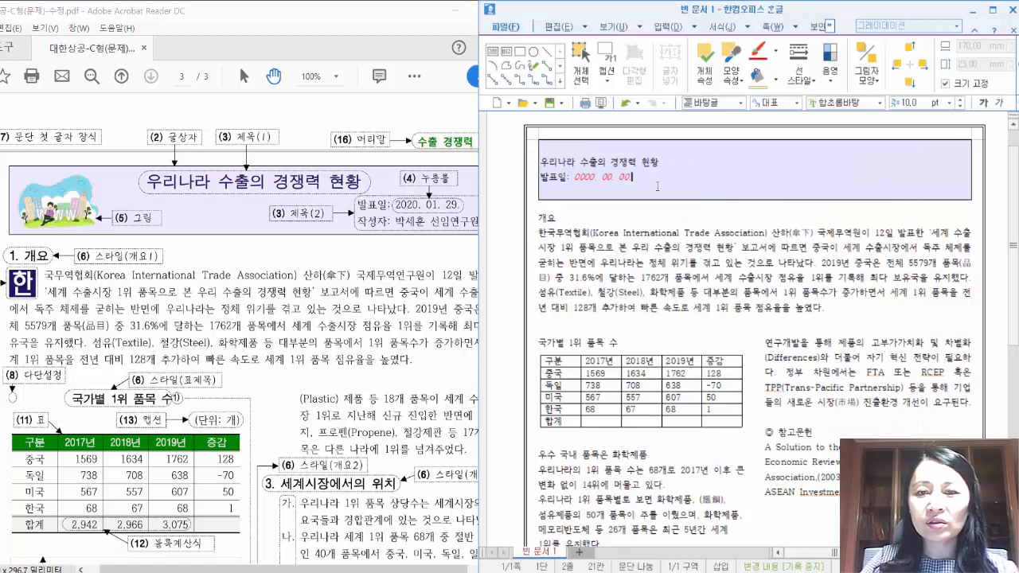
Add a third line with the label "작성자: " followed by the author's full name and the title "선임연구원".
key(Return)
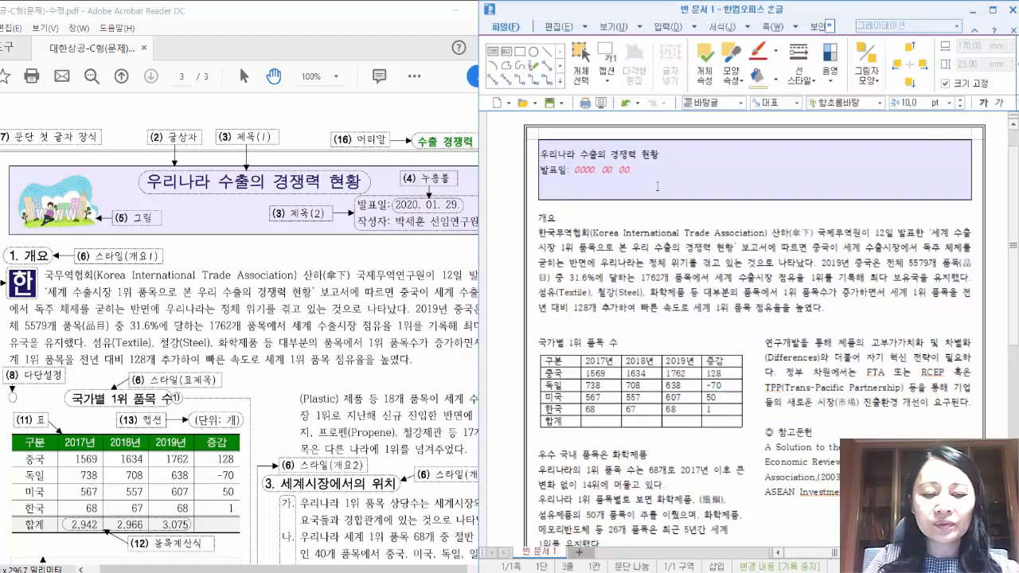
text(작성자)
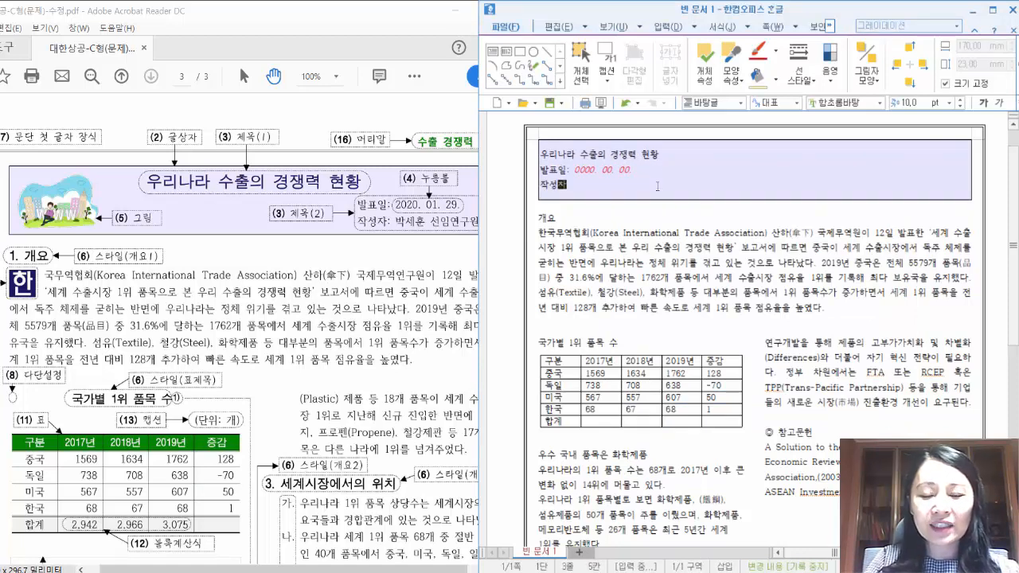
text(:)
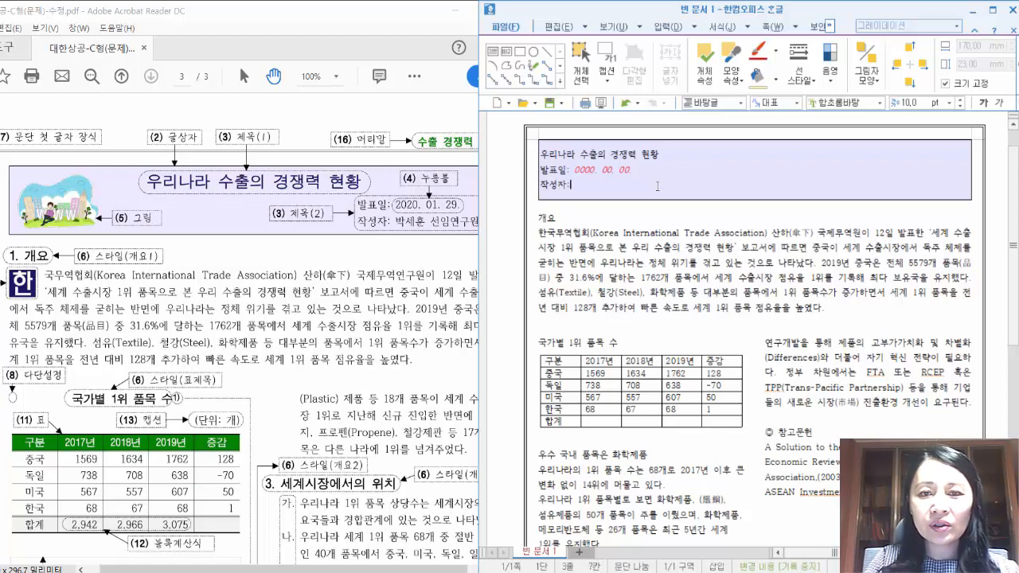
text( 박세훈)
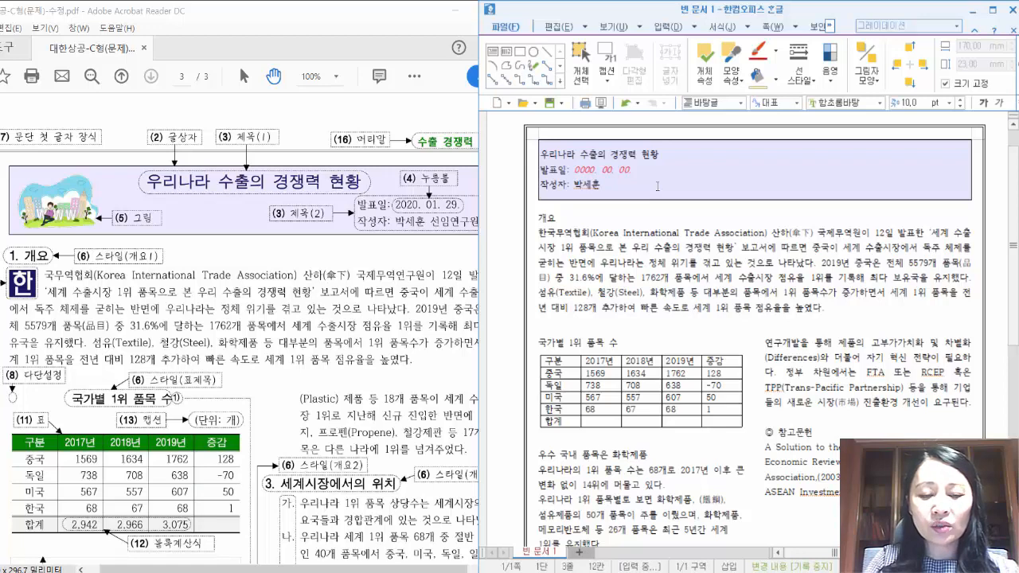
text( 선임)
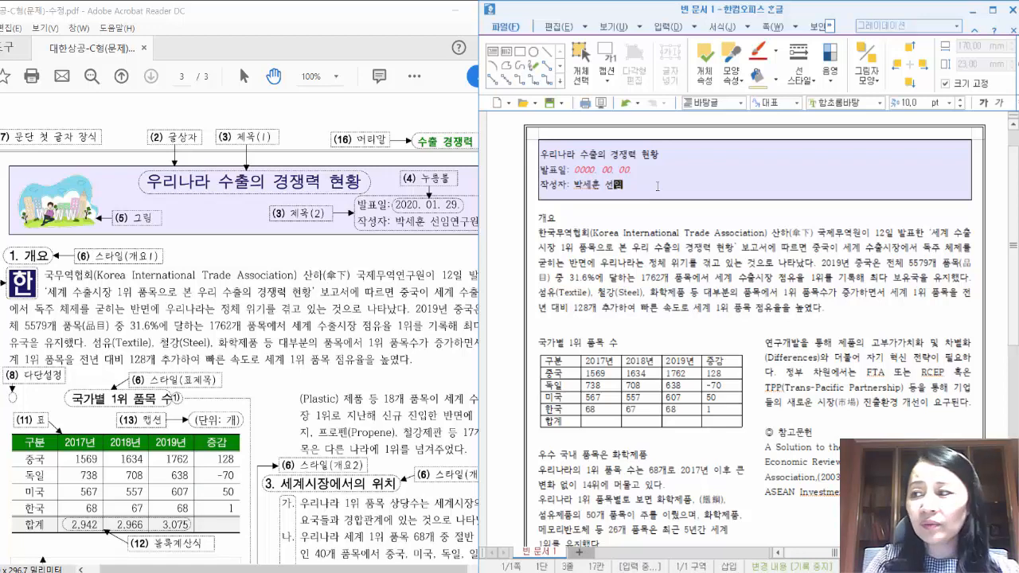
text(연구원)
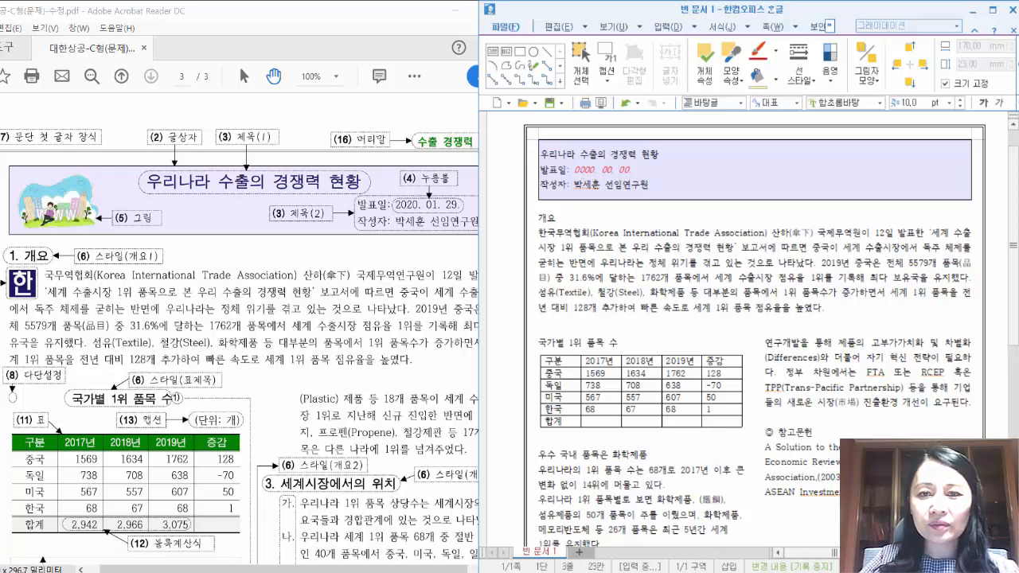
Fill in the 발표일 누름틀 field with the date "2020. 01. 29.".
click(588, 171)
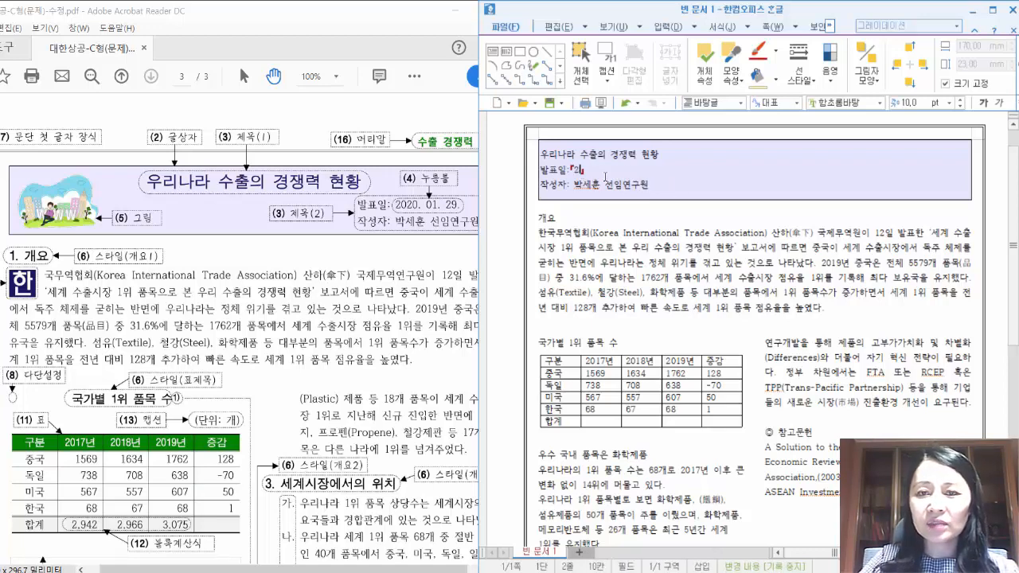
text(2020. )
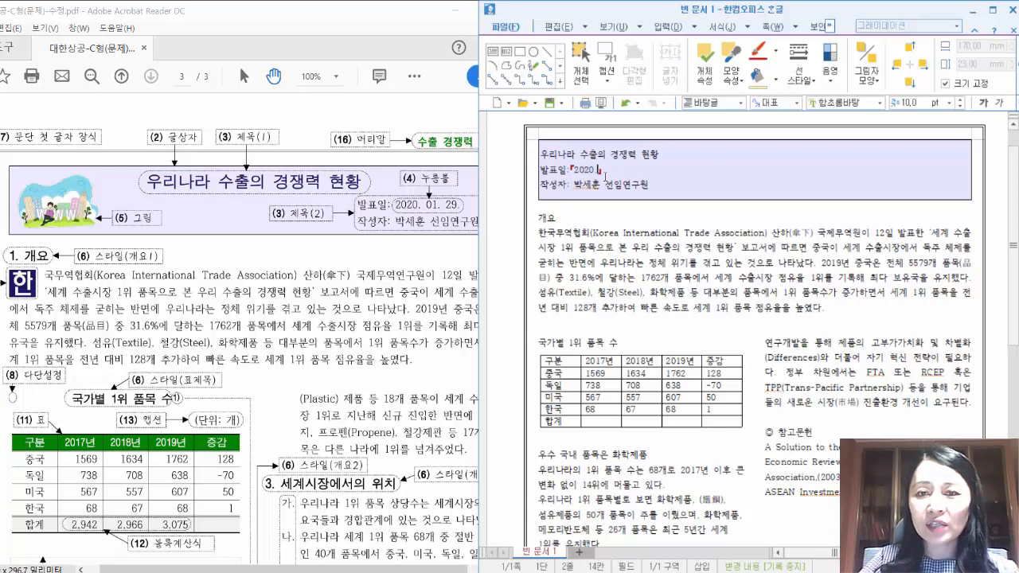
text(01.)
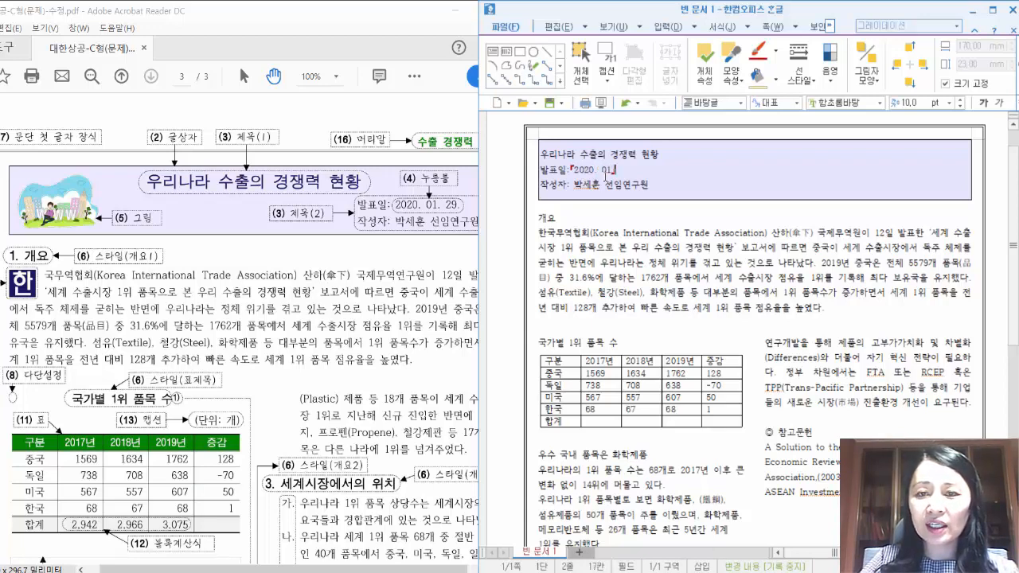
text( 2)
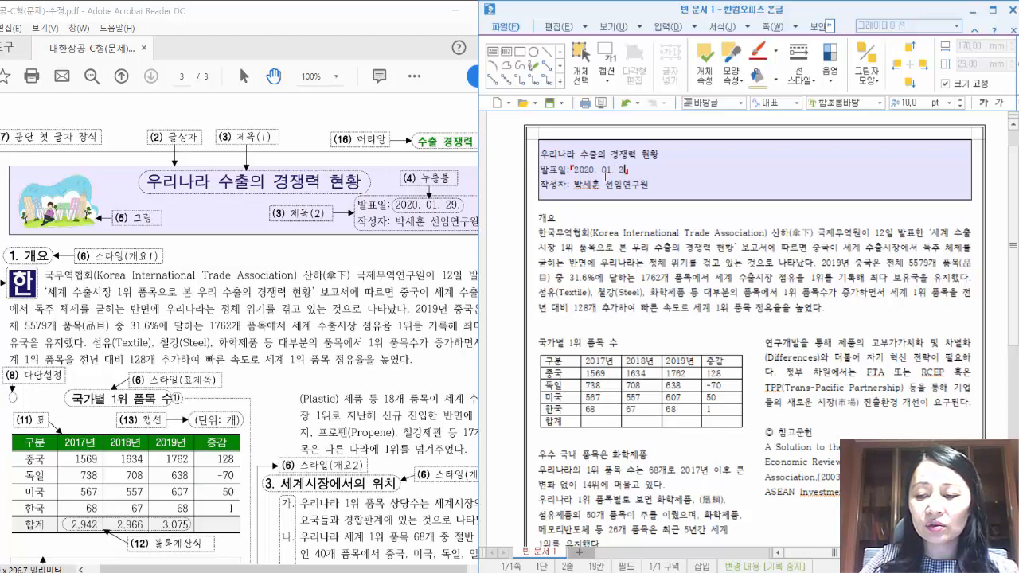
text(9.)
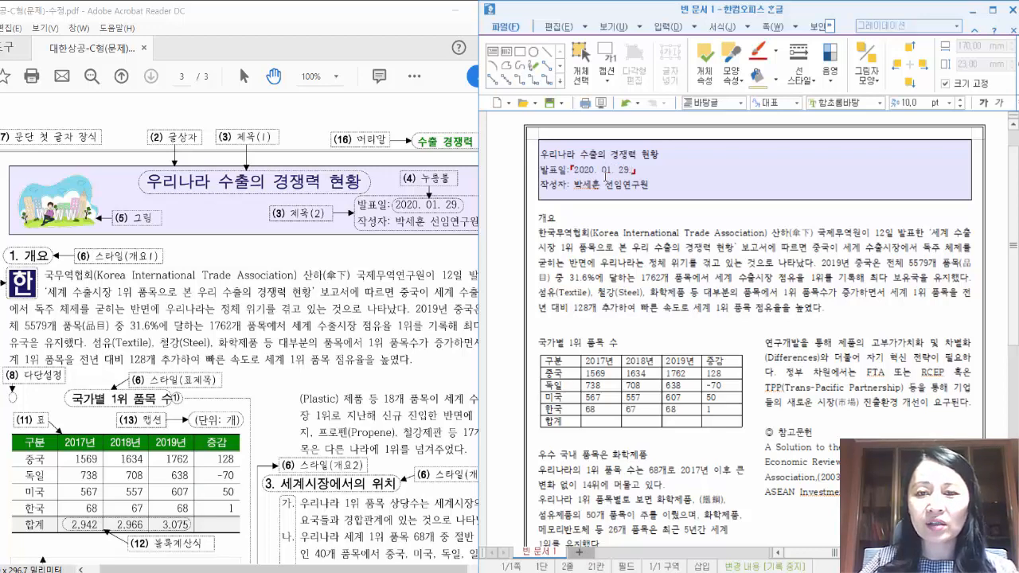
key(alt+w)
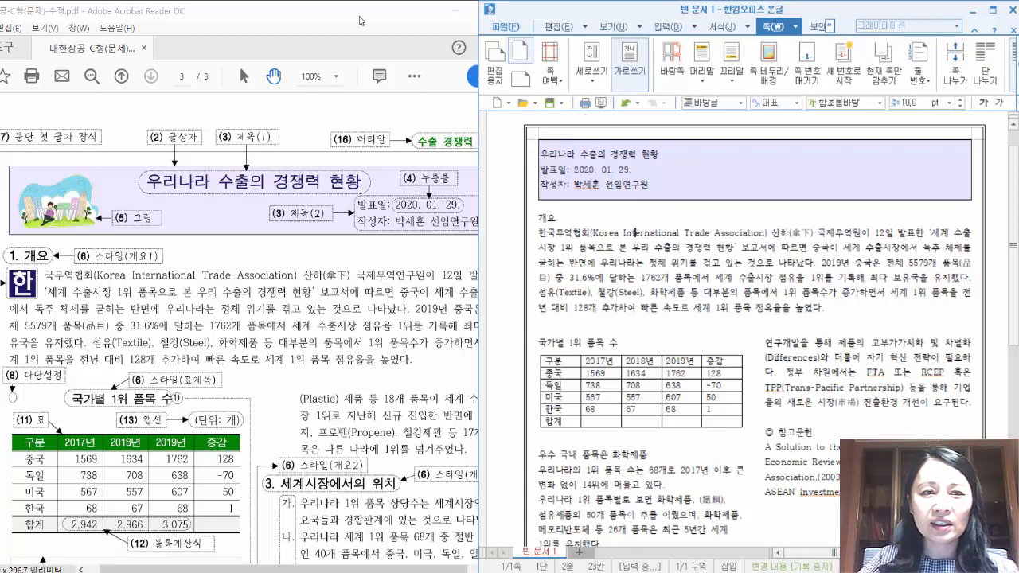
Check the title formatting instructions on page 2 of the exam PDF and set the title line in the text box to 15 pt.
click(123, 80)
click(121, 78)
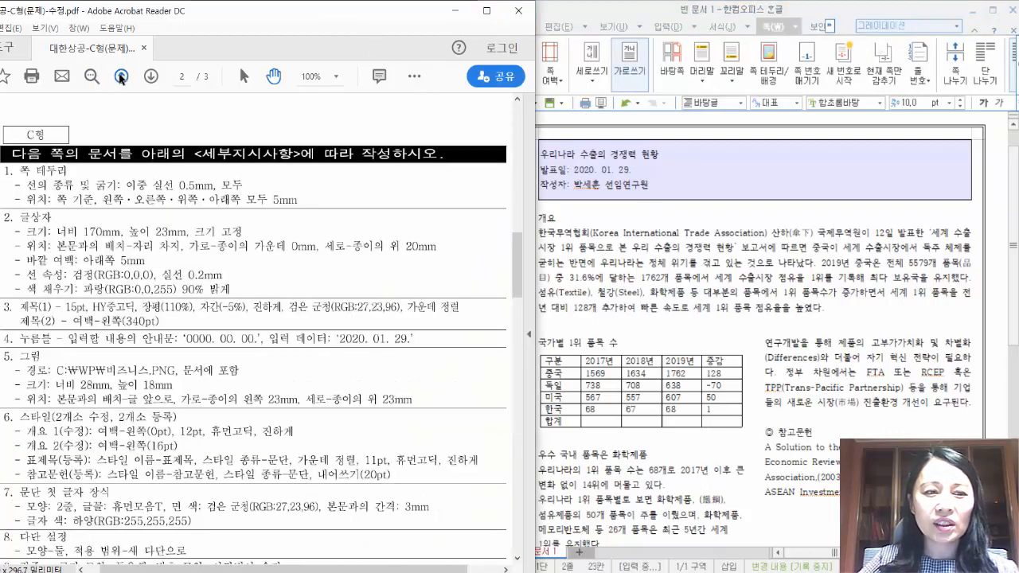
scroll(118, 159, down, 1)
scroll(118, 159, down, 3)
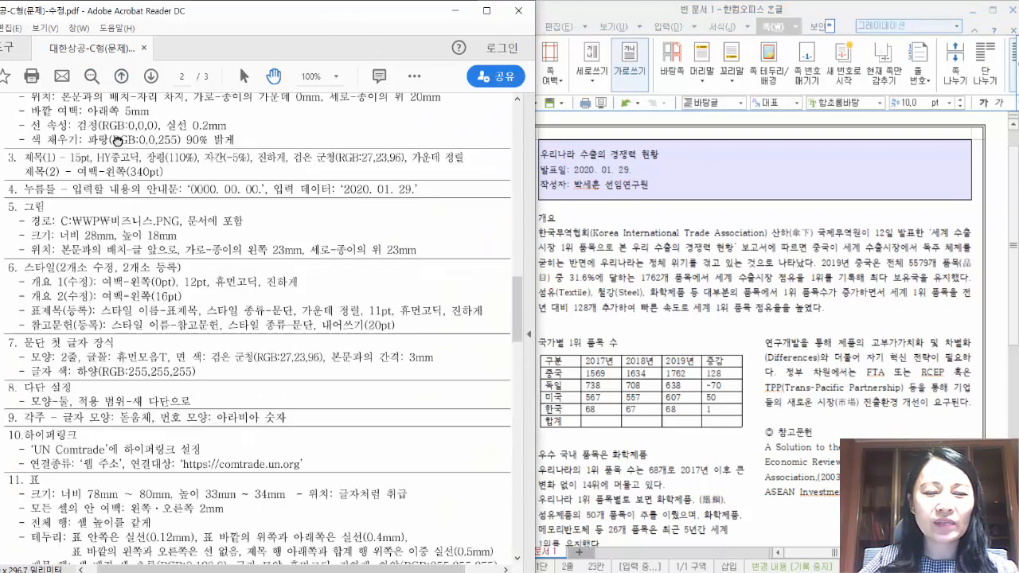
scroll(153, 192, down, 1)
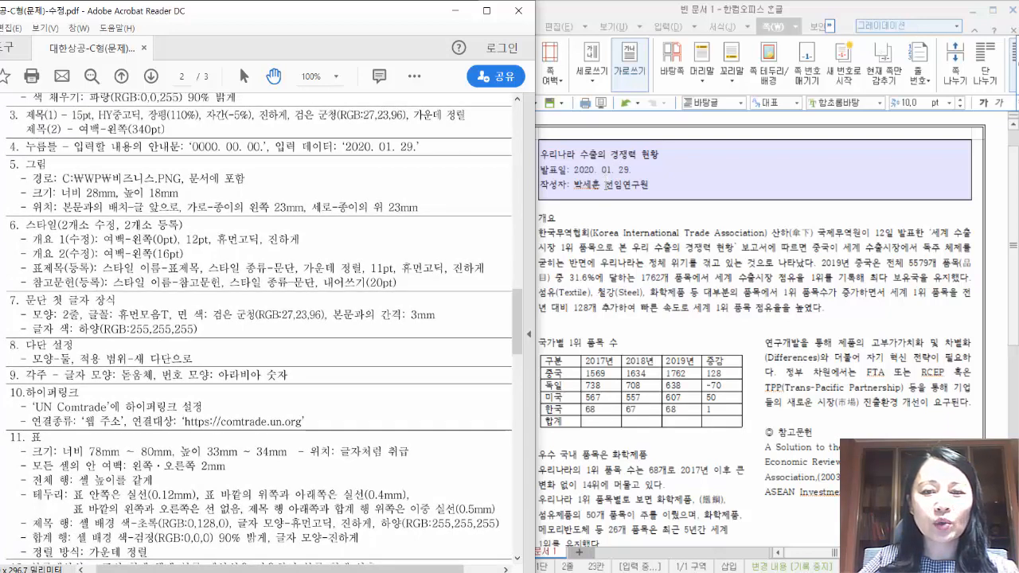
click(601, 159)
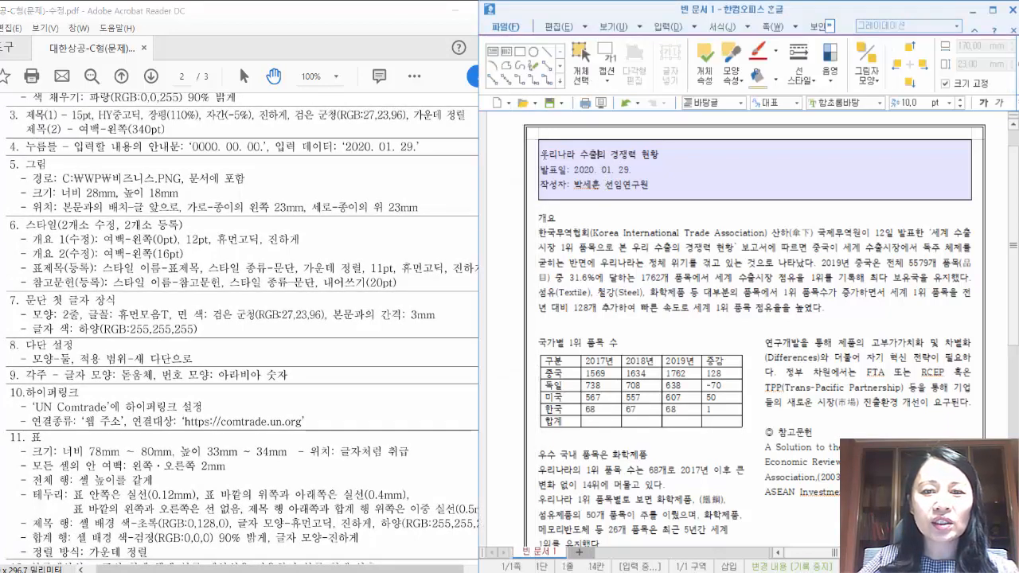
drag(541, 154, 669, 155)
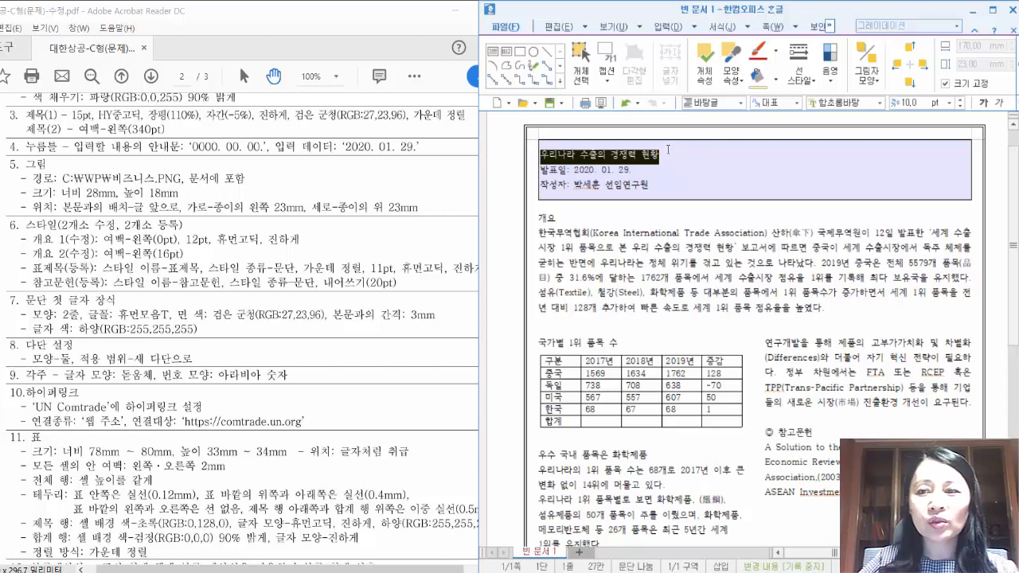
click(923, 107)
text(15)
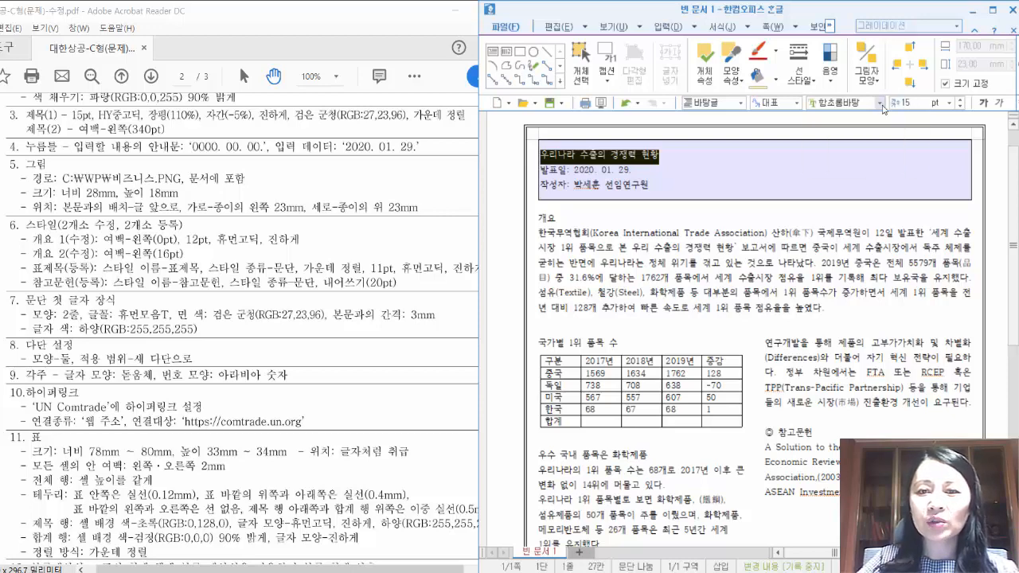
key(Return)
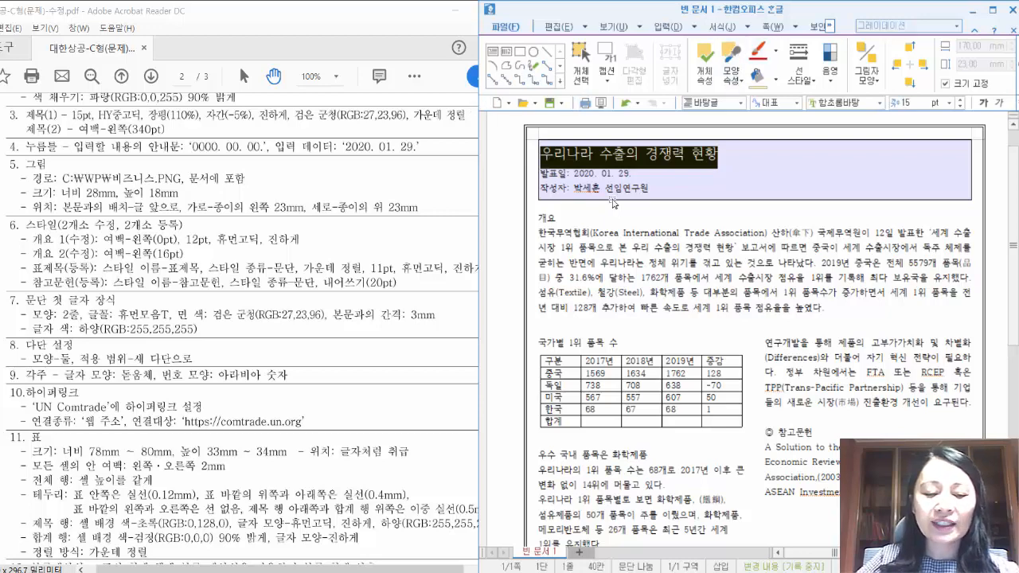
Change the selected title's font to HY중고딕 in its character format settings.
click(694, 27)
mouse_move(746, 28)
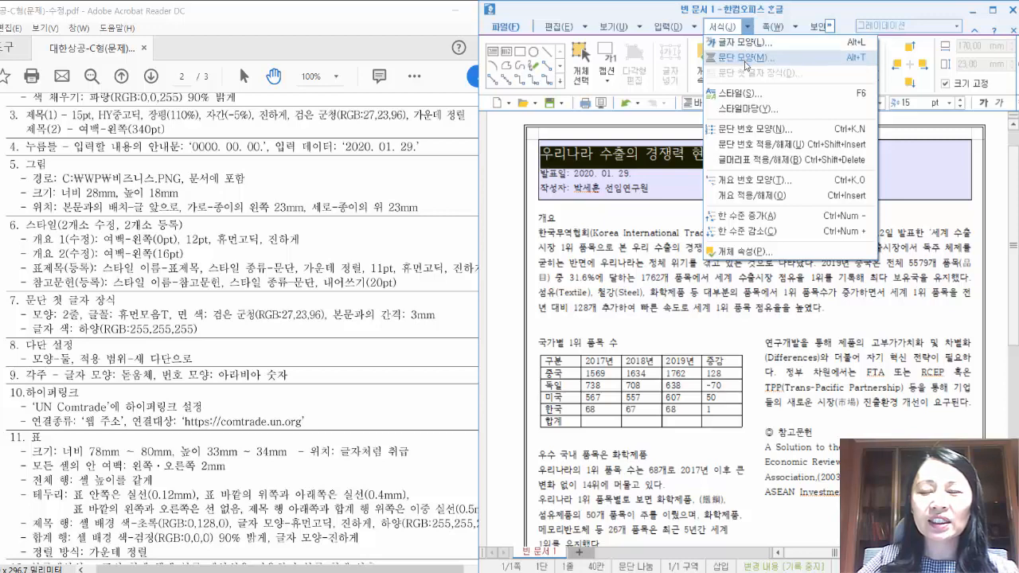
click(842, 48)
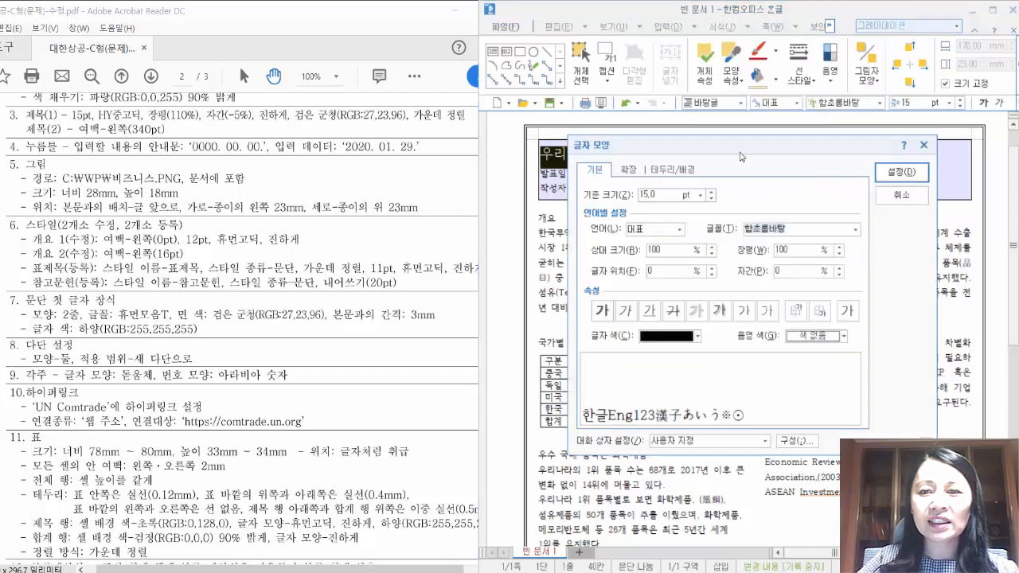
drag(740, 150, 729, 230)
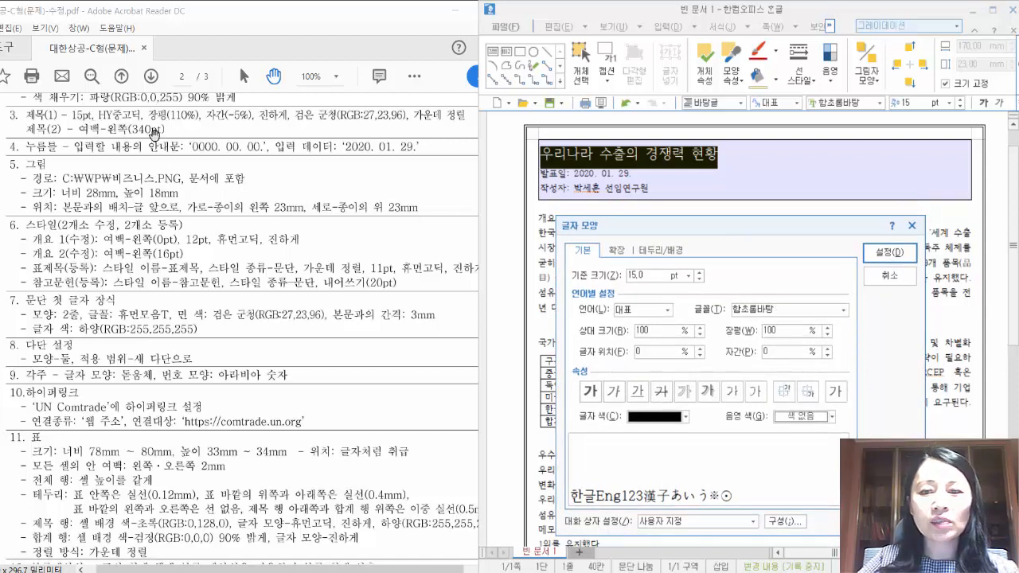
drag(788, 310, 680, 298)
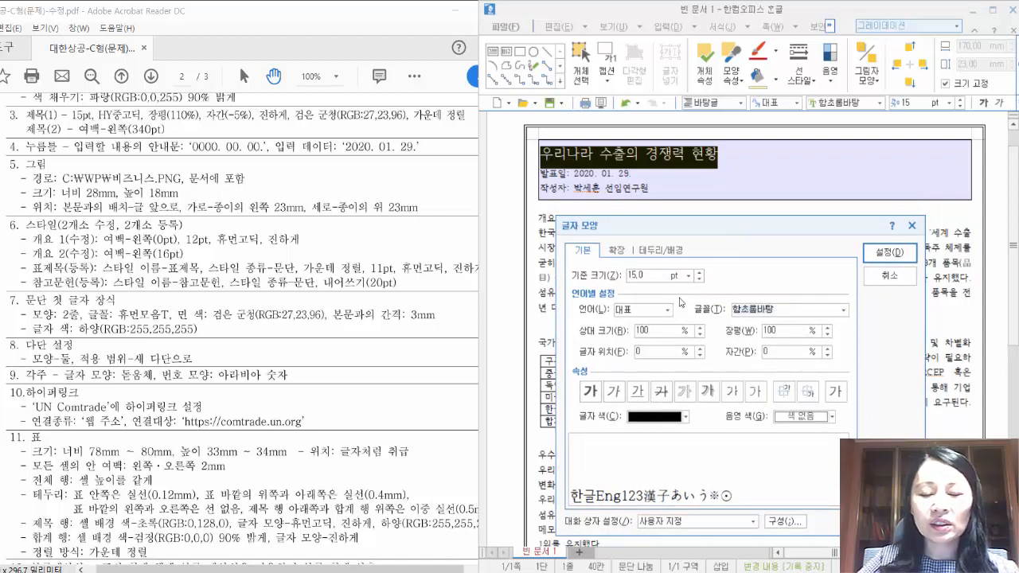
text(중)
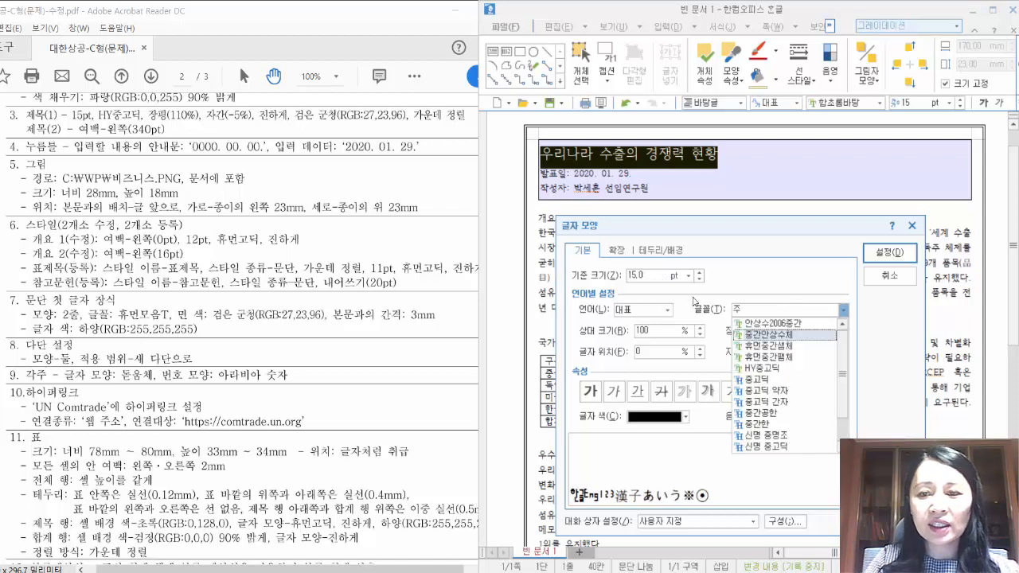
text(고)
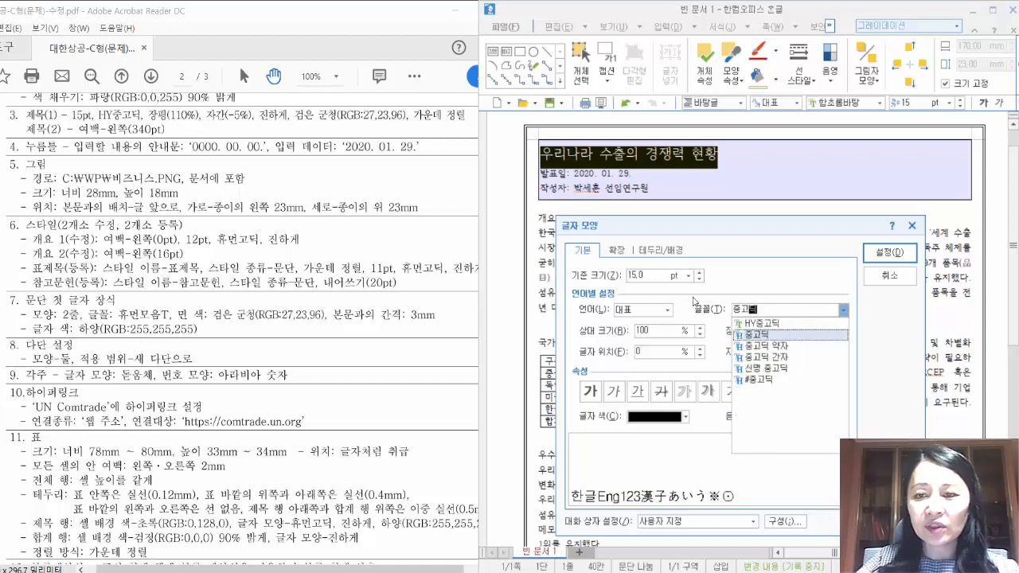
click(761, 324)
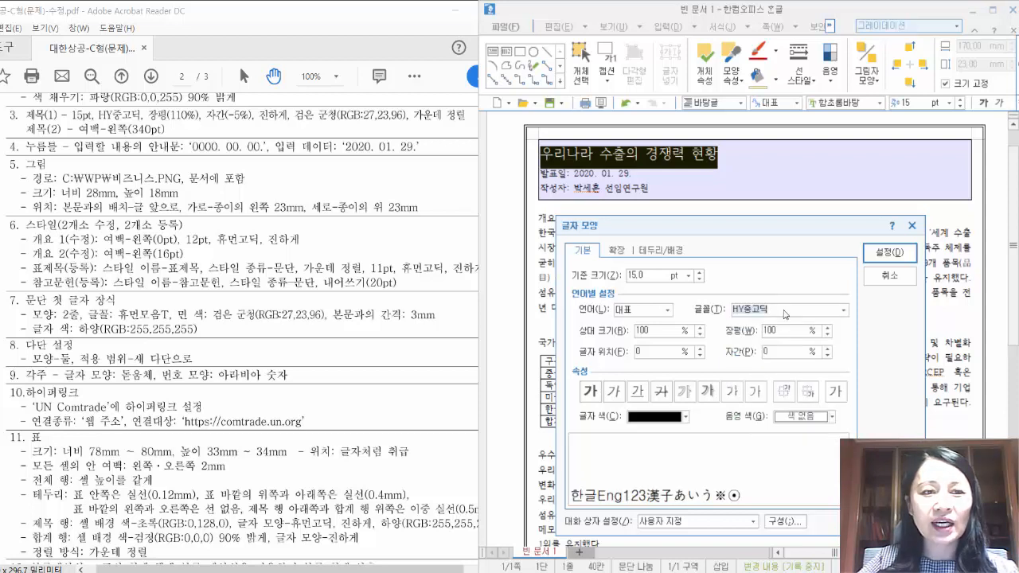
Set the title's character width (장평) to 110% and letter spacing (자간) to -5%.
click(735, 332)
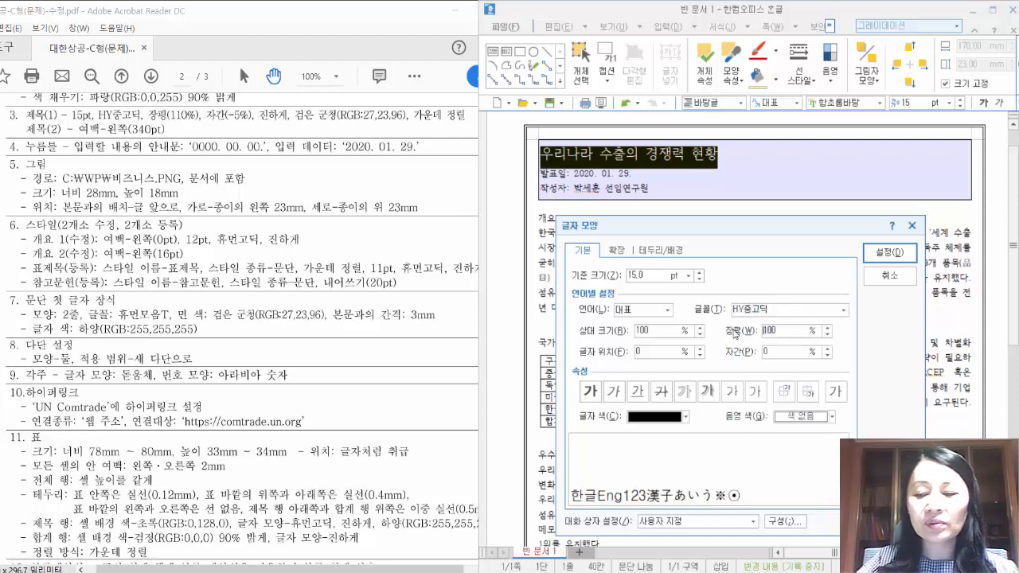
text(110)
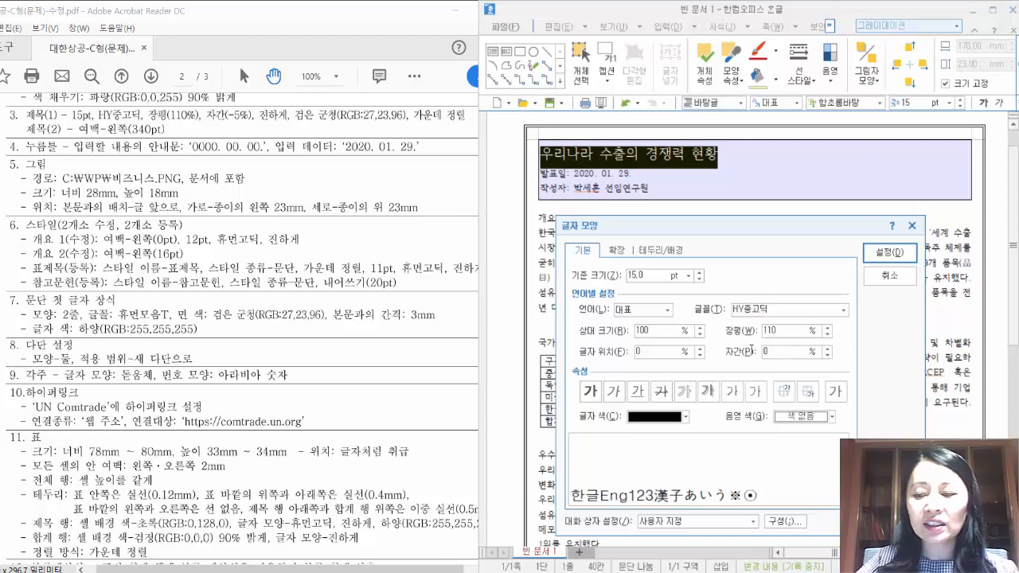
text(-5)
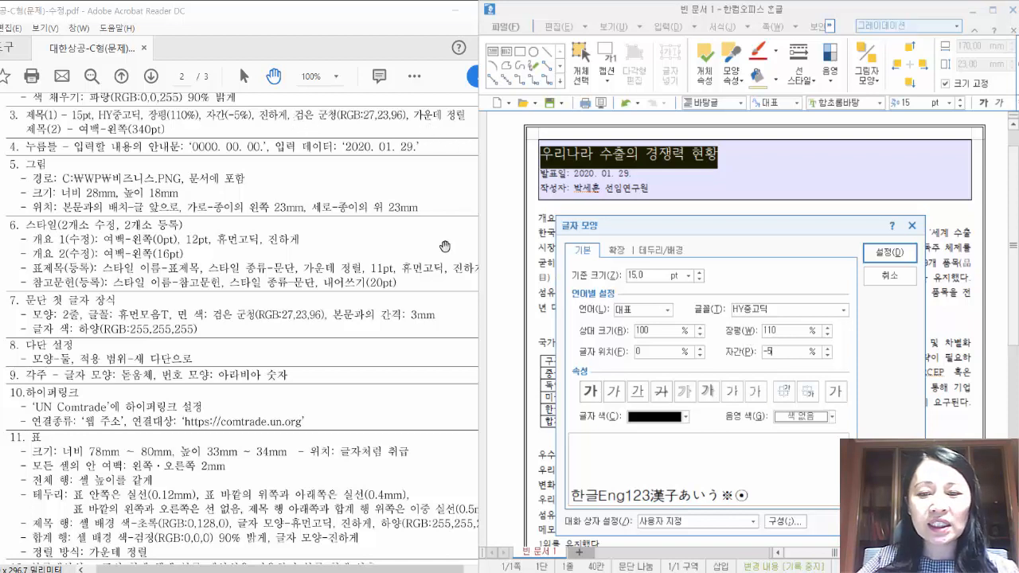
Make the title bold with the text color 검은 군청 (RGB: 27,23,96) and apply the character format.
click(590, 392)
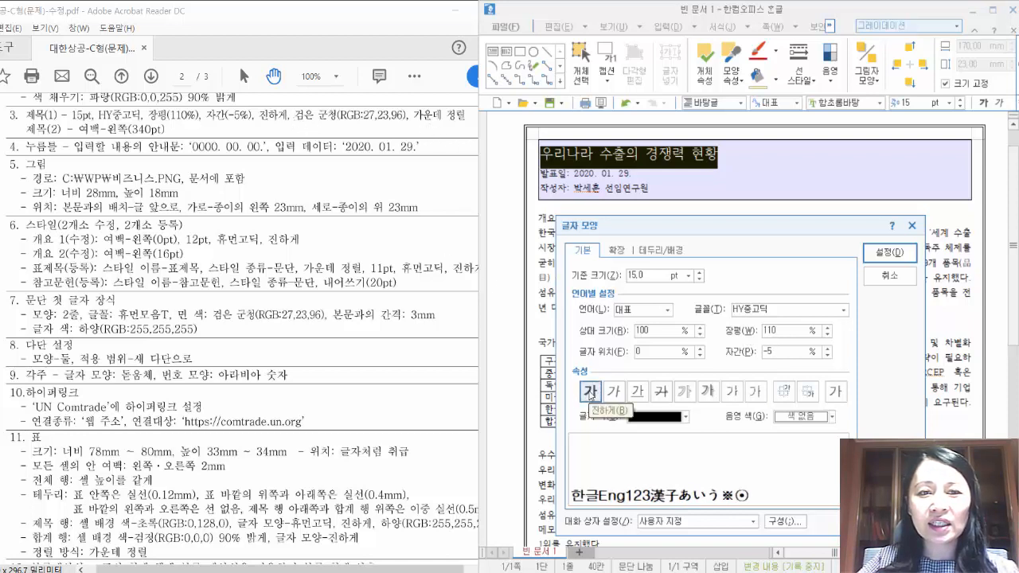
click(655, 417)
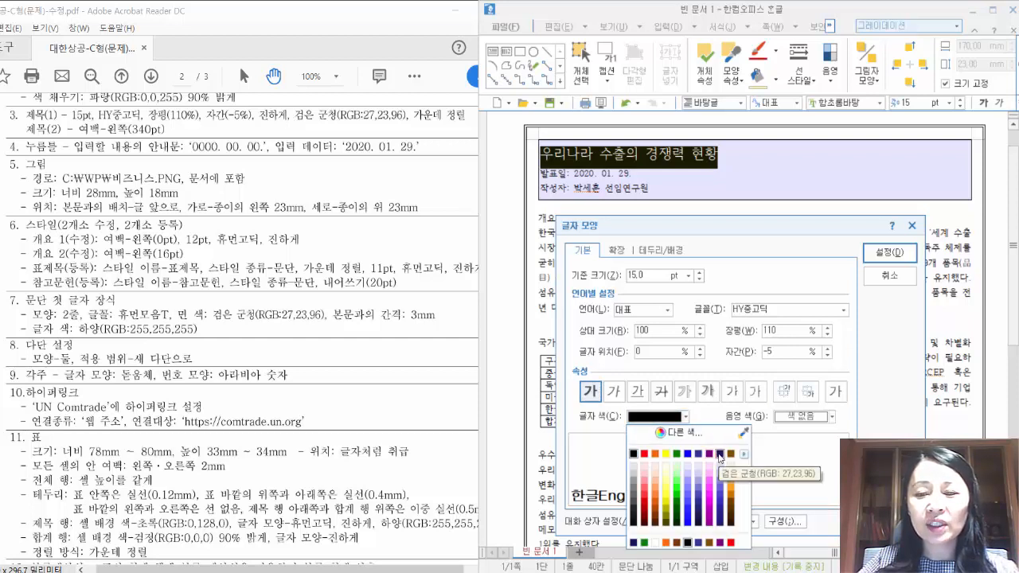
click(719, 455)
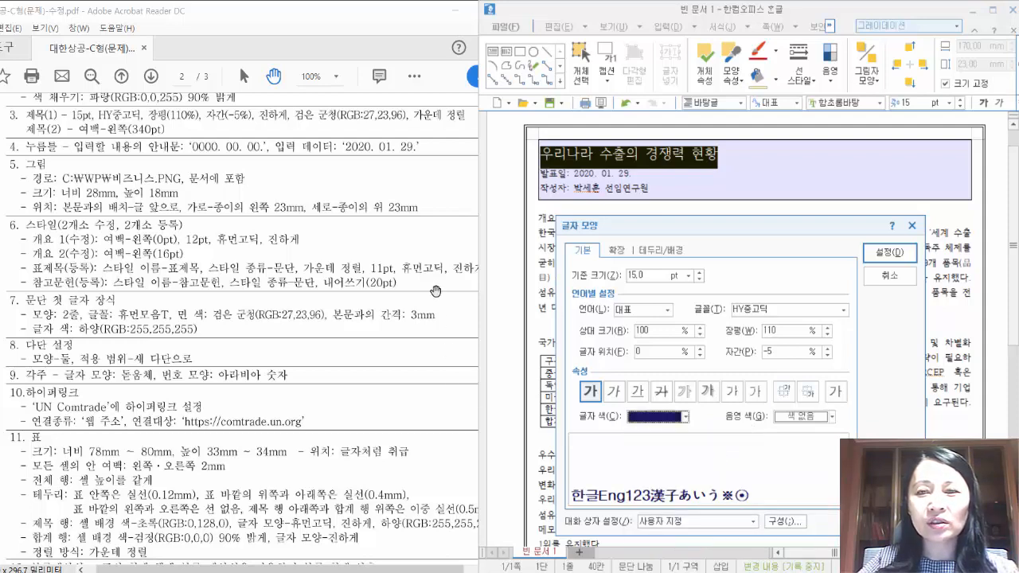
click(910, 256)
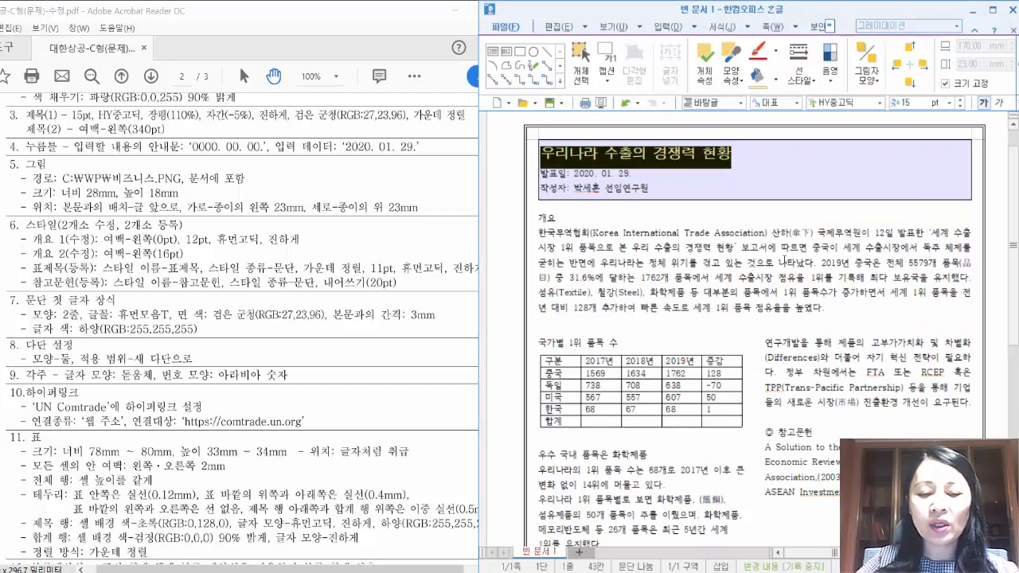
Center-align the title paragraph in the text box.
key(alt+t)
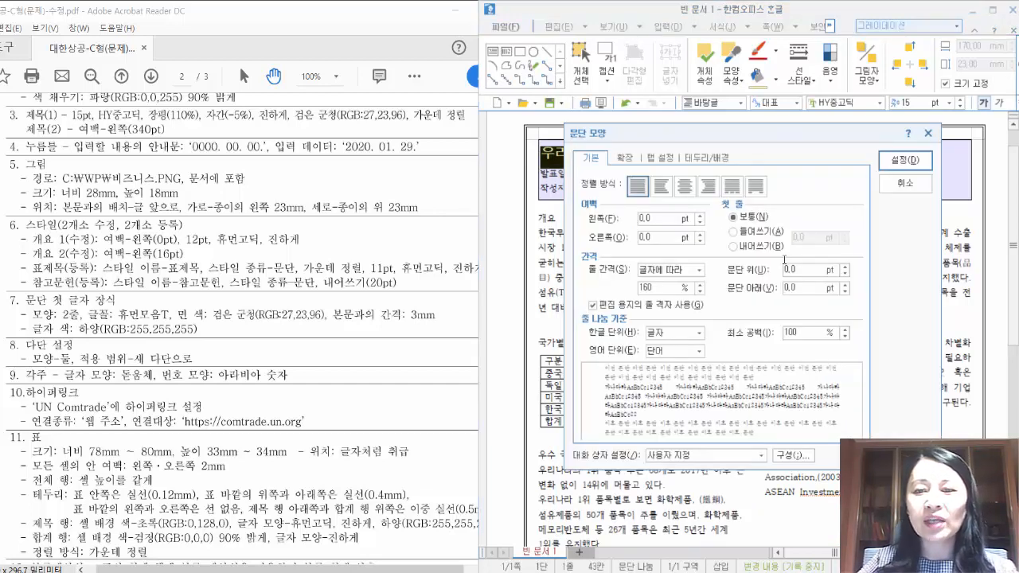
click(686, 188)
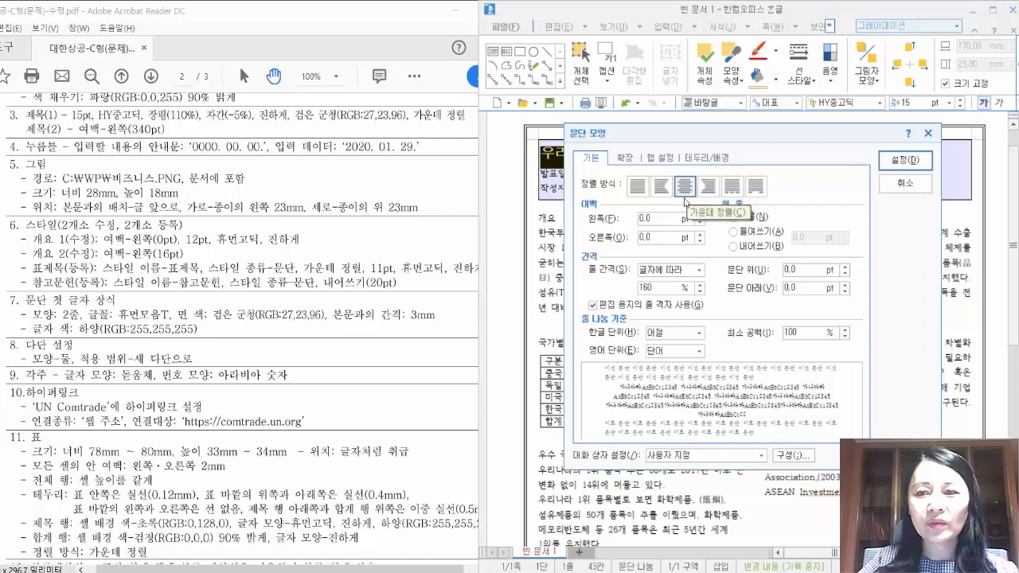
click(905, 160)
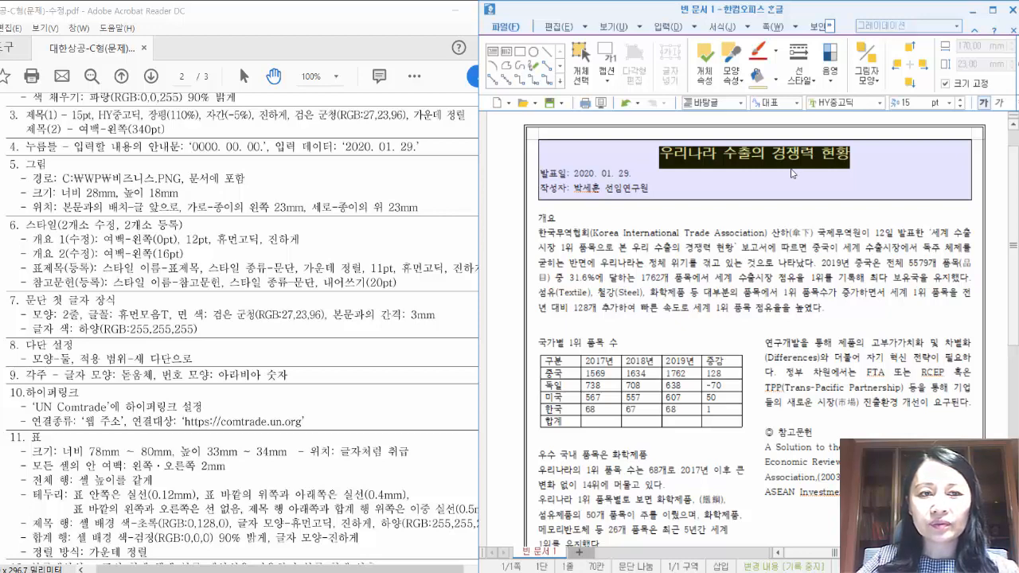
Give the 발표일 and 작성자 lines in the text box a left paragraph margin of 340 pt.
drag(542, 173, 656, 186)
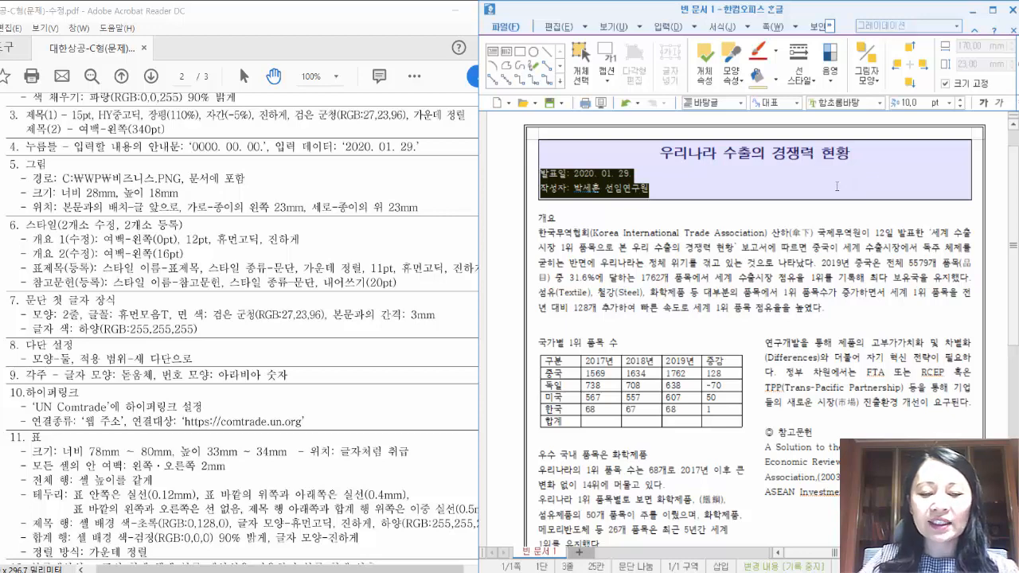
key(alt+t)
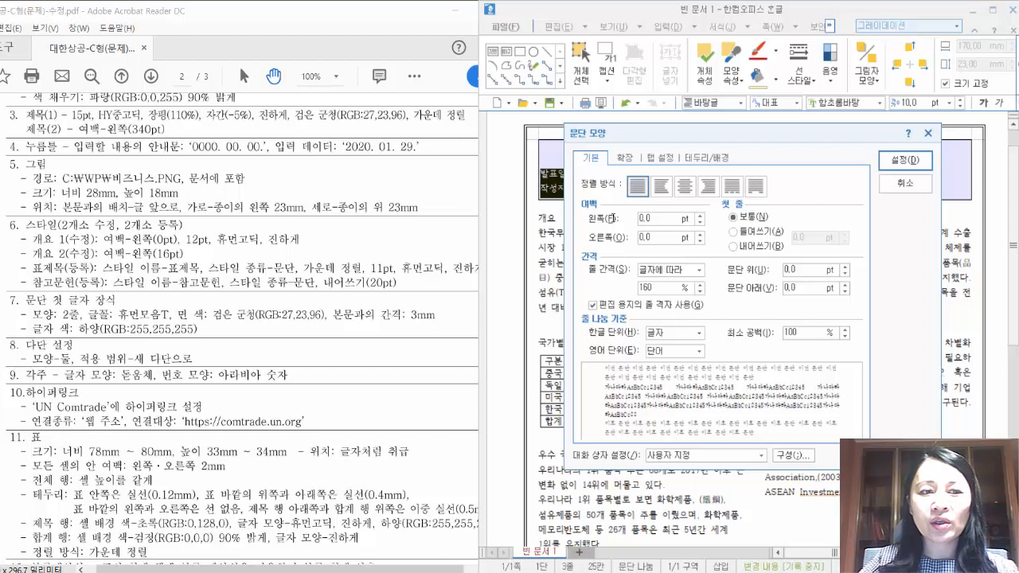
click(612, 218)
text(340)
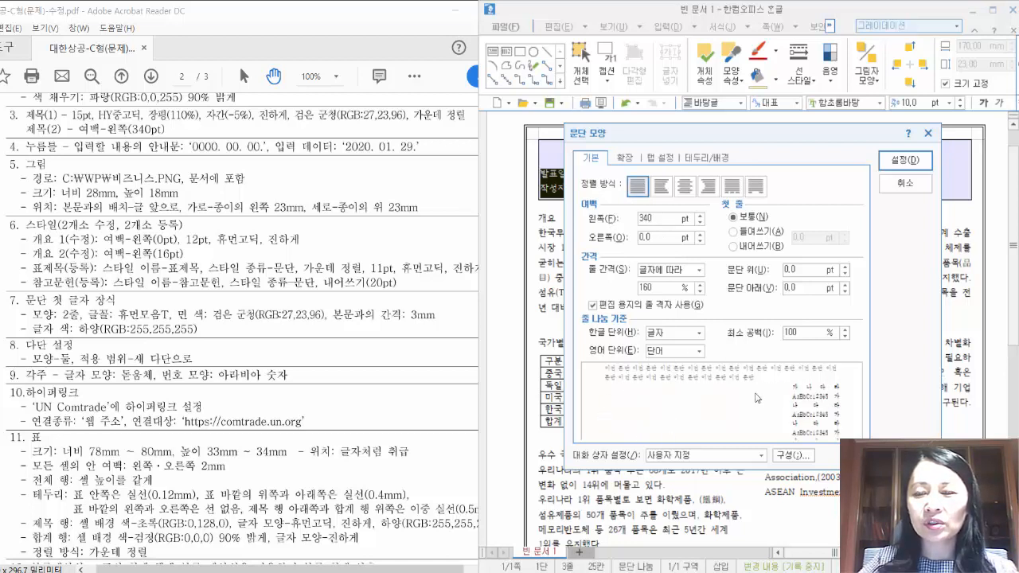
click(904, 159)
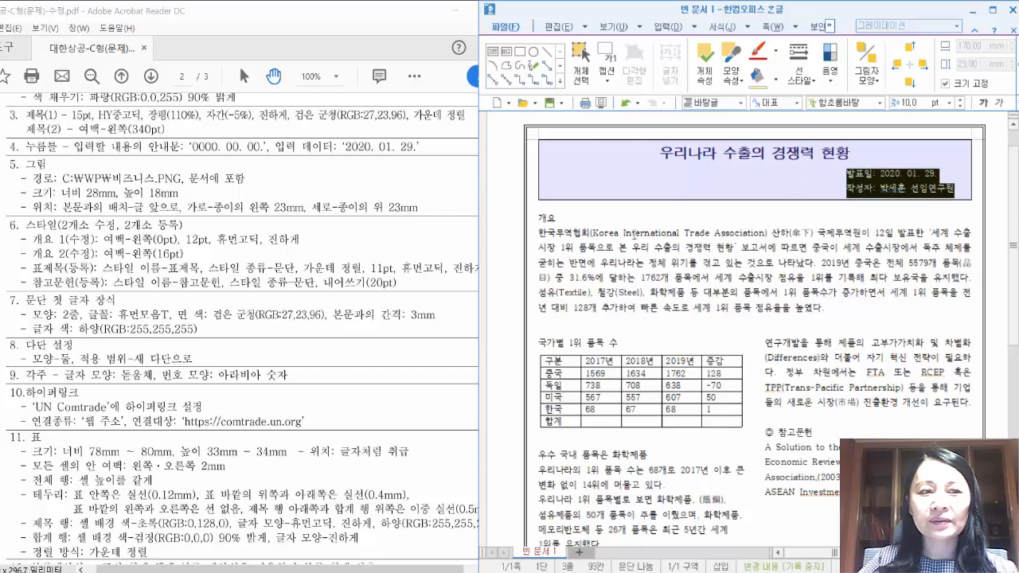
click(552, 248)
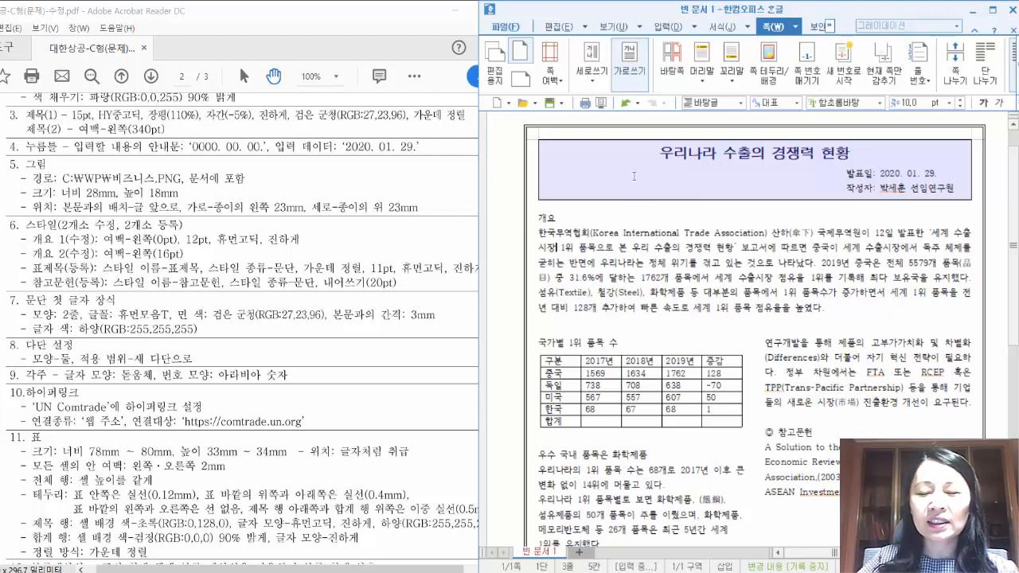
Insert 비즈니스.png at the start of the title, from the desktop folder 한글예제 > 2020년 대한상공회의소-문제 > 워드-abc유형, embedded in the document.
click(665, 152)
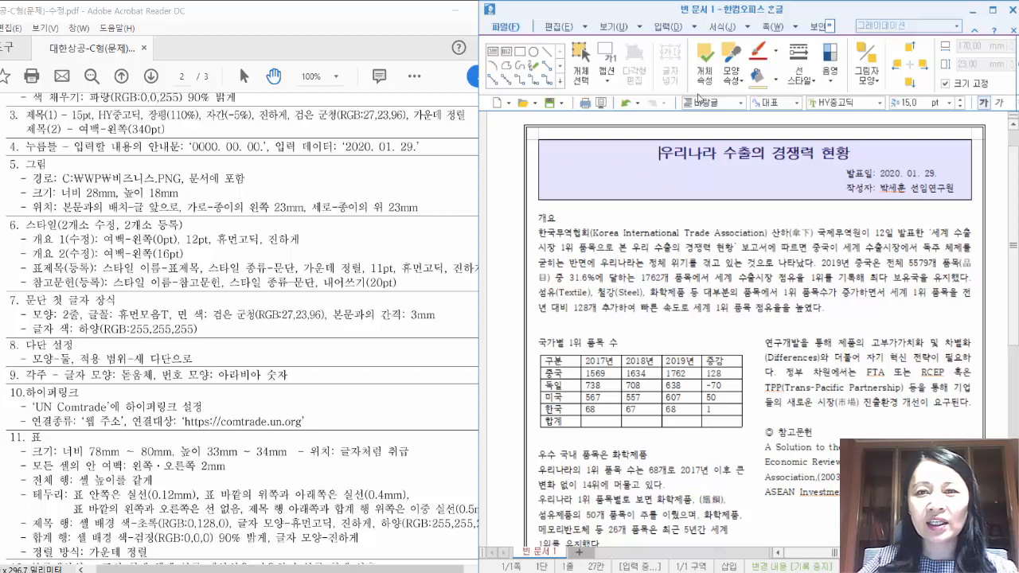
click(694, 28)
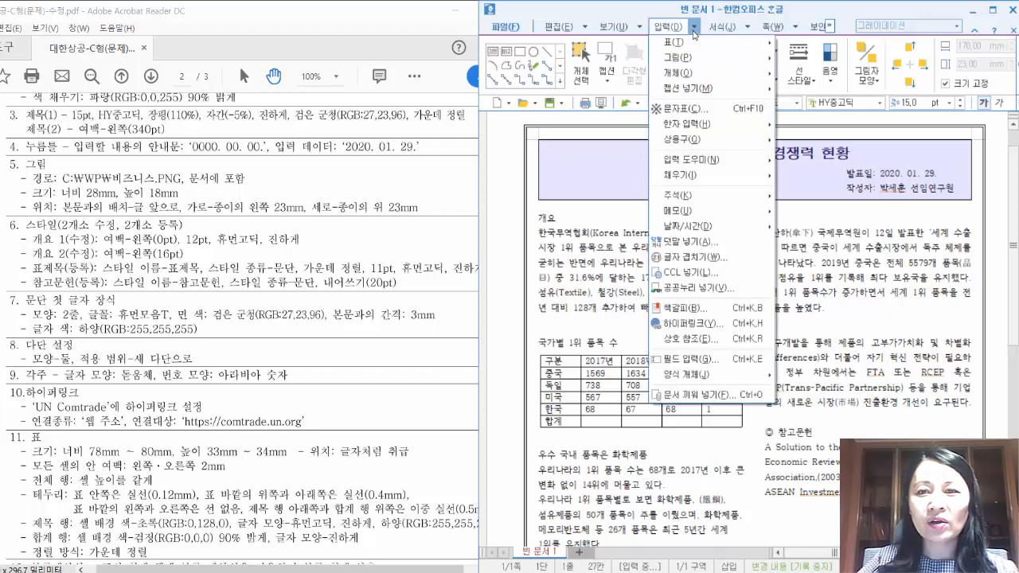
mouse_move(694, 60)
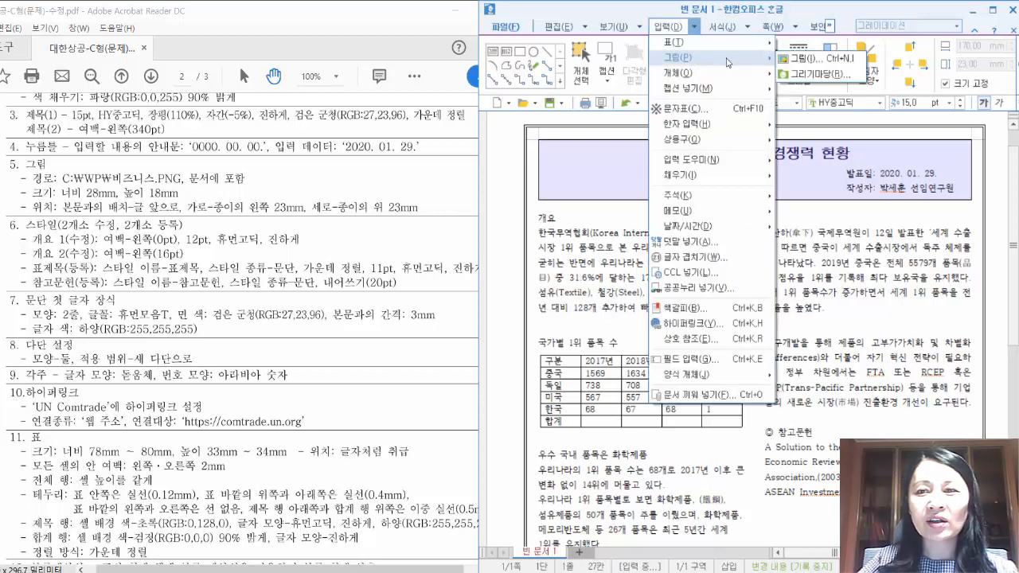
click(820, 63)
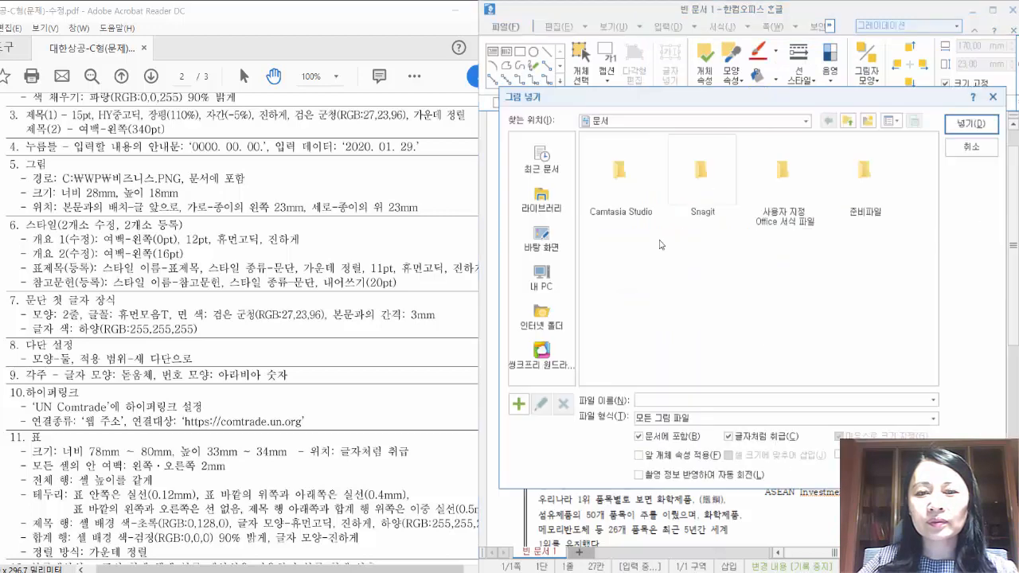
click(543, 239)
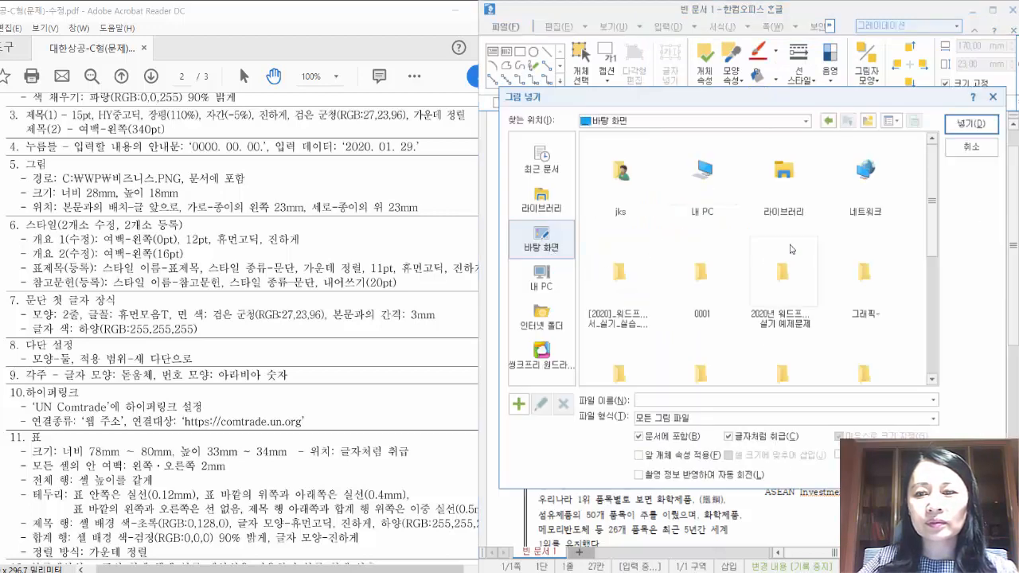
drag(933, 236, 940, 380)
click(625, 339)
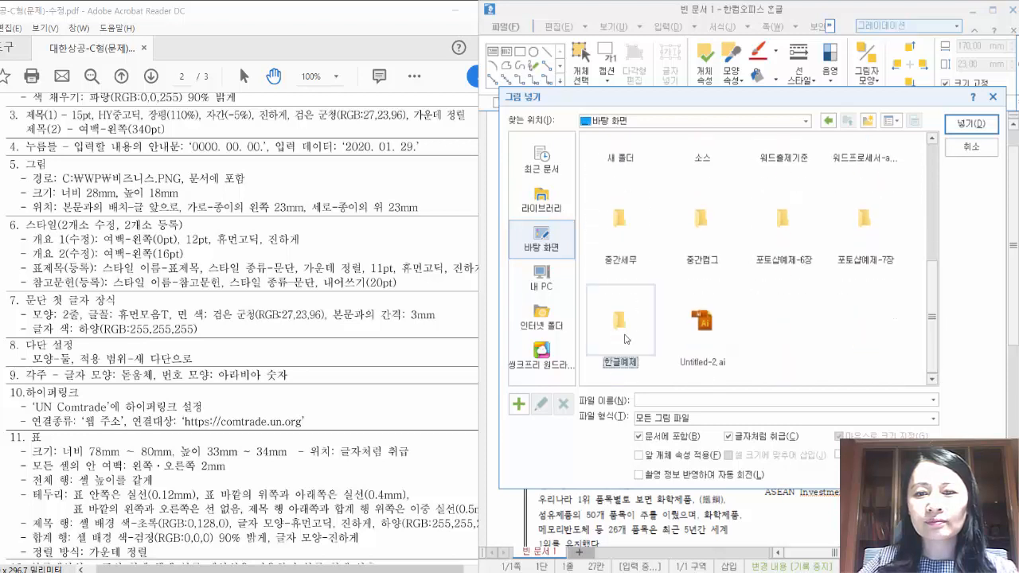
double_click(624, 313)
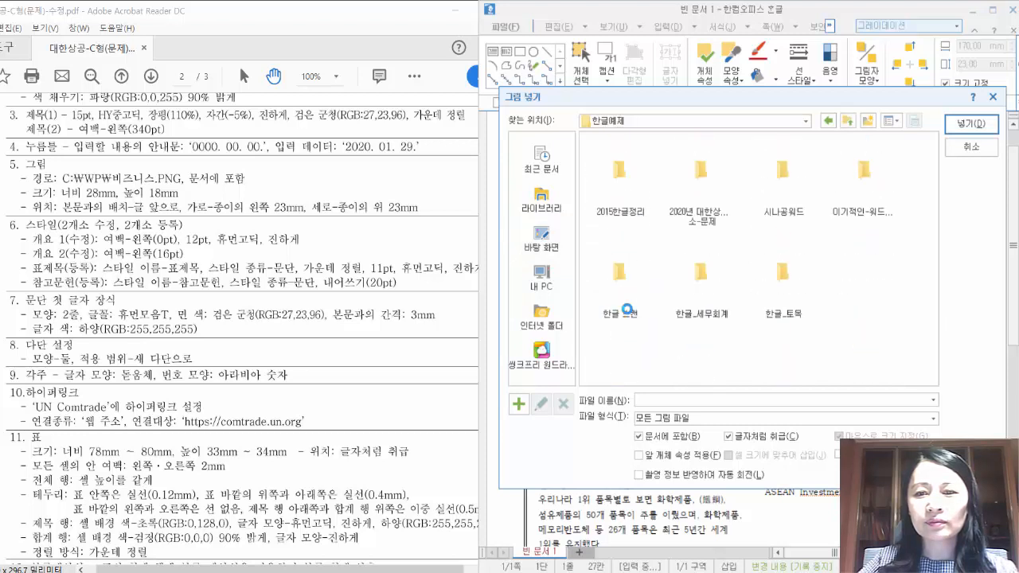
click(698, 183)
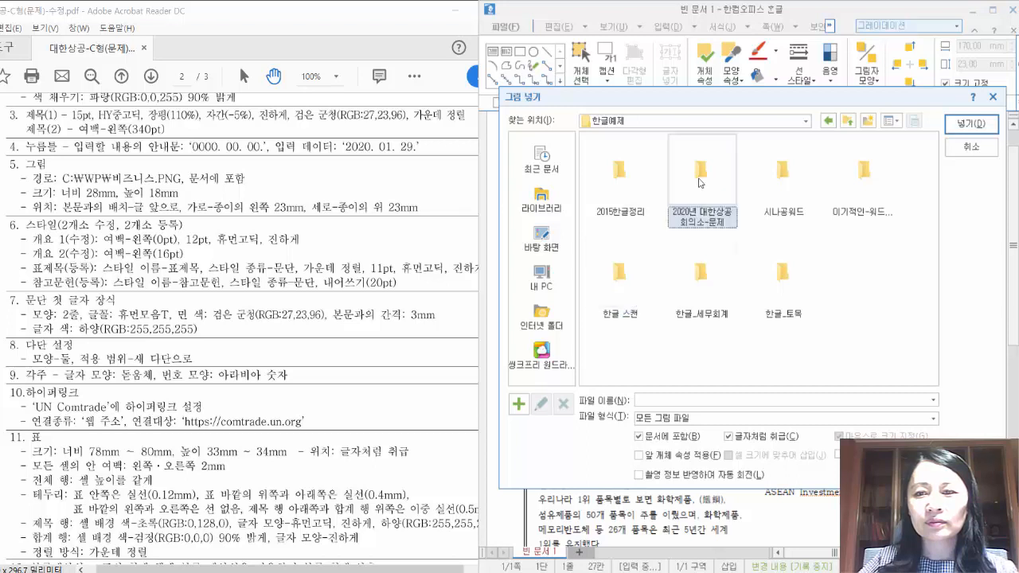
double_click(698, 183)
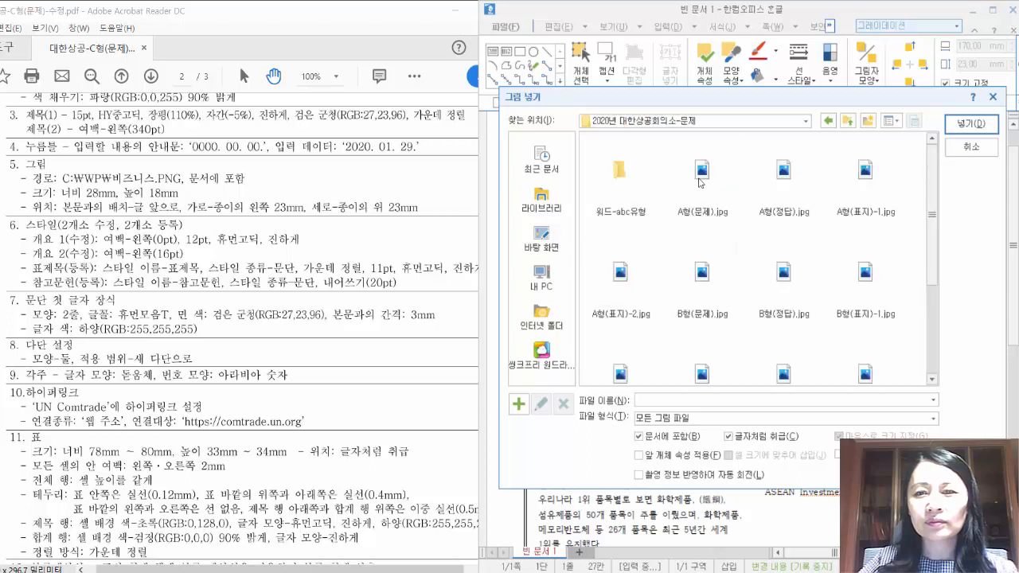
double_click(608, 180)
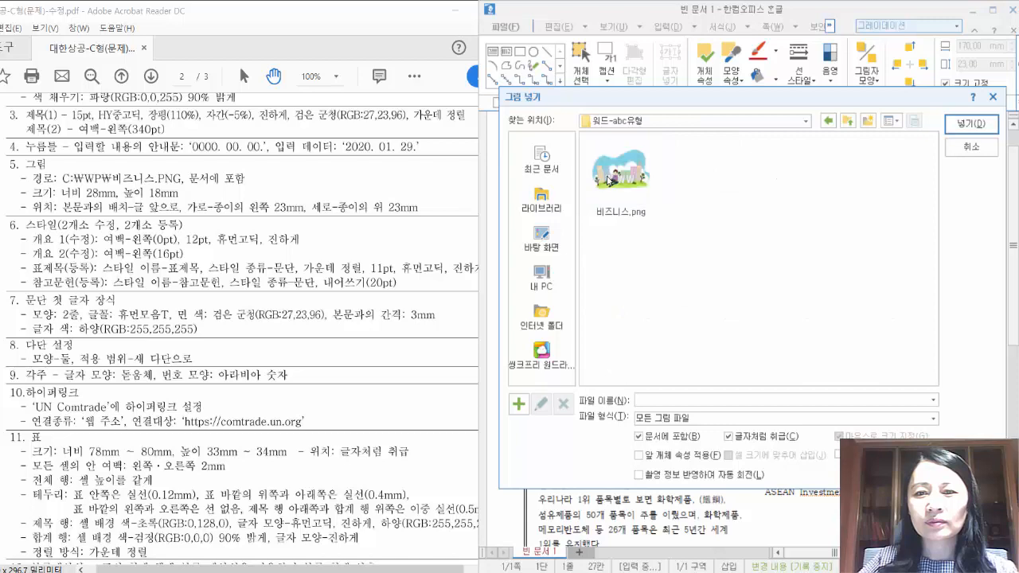
click(608, 179)
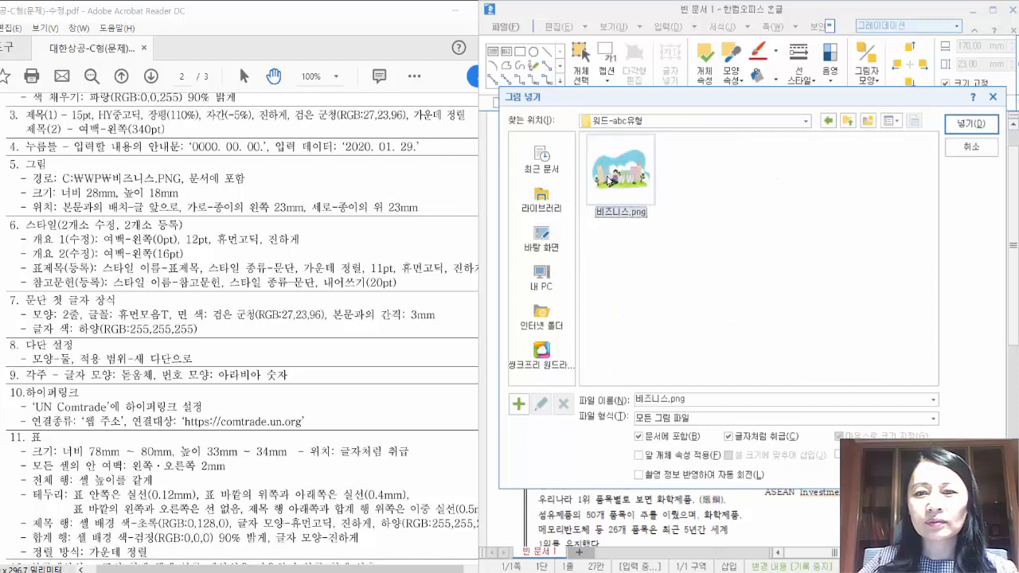
click(989, 127)
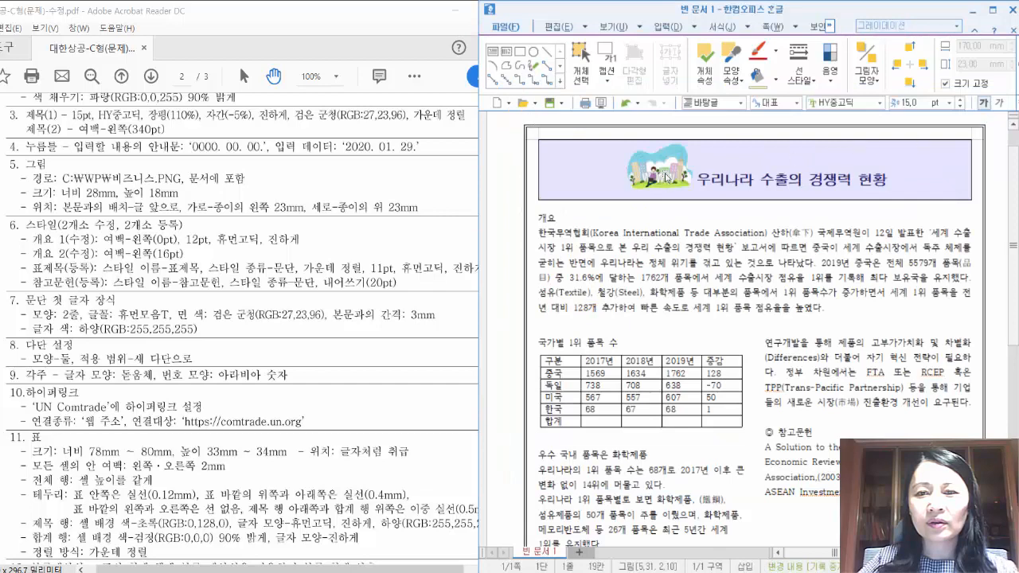
In the inserted picture's object properties, set the width to 28 mm and the height to 18 mm.
click(667, 175)
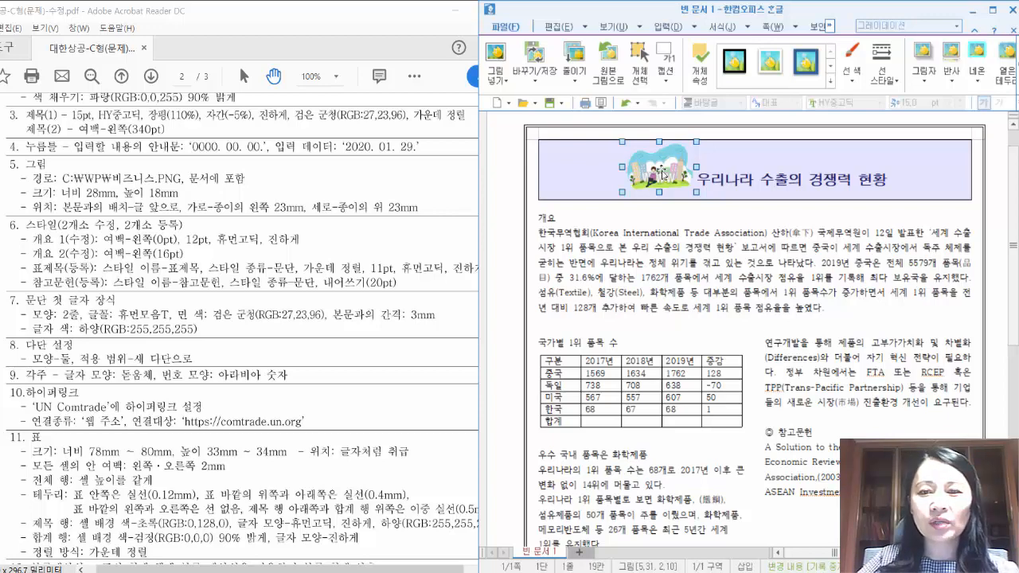
right_click(662, 174)
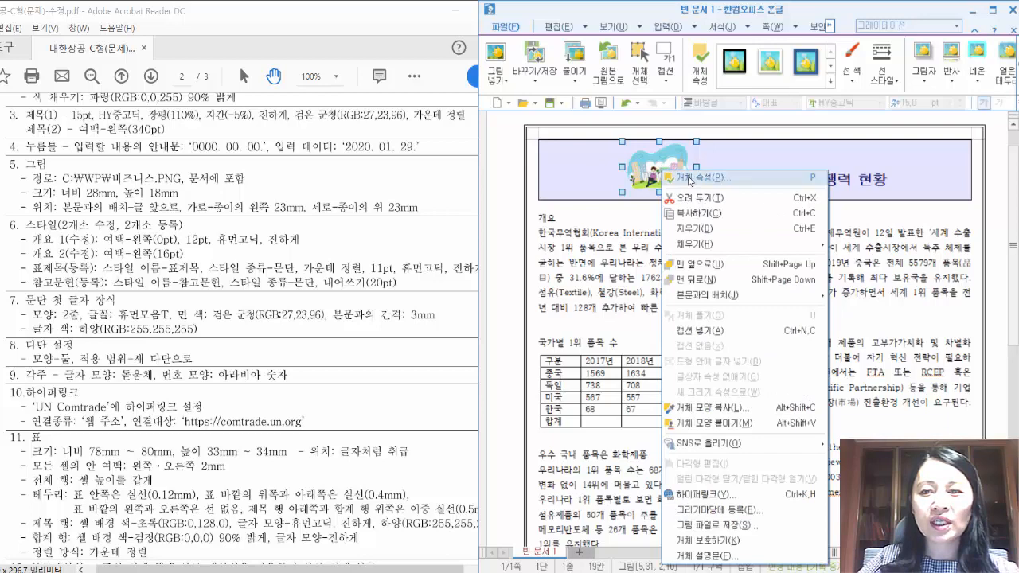
click(672, 177)
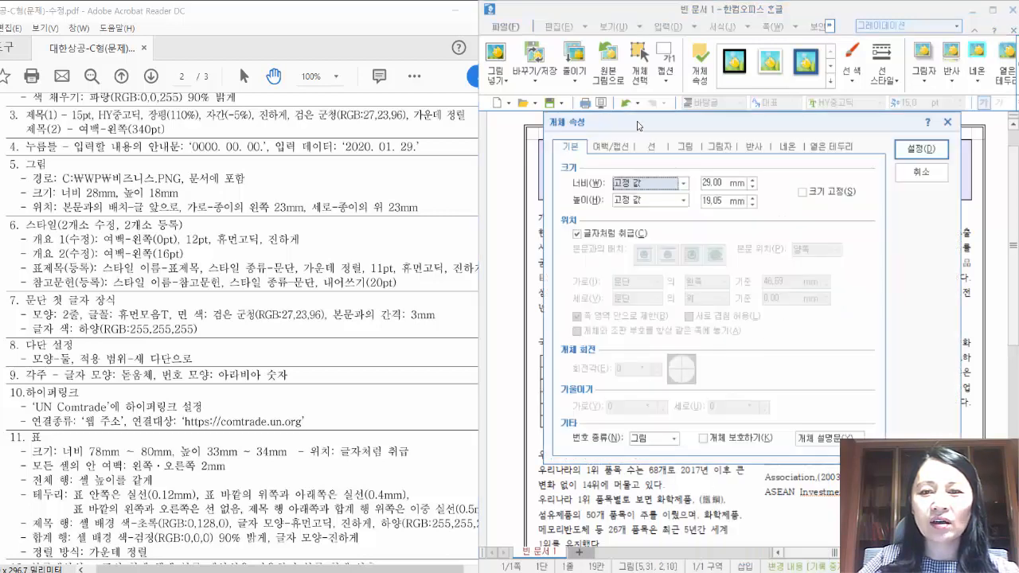
drag(639, 129, 634, 216)
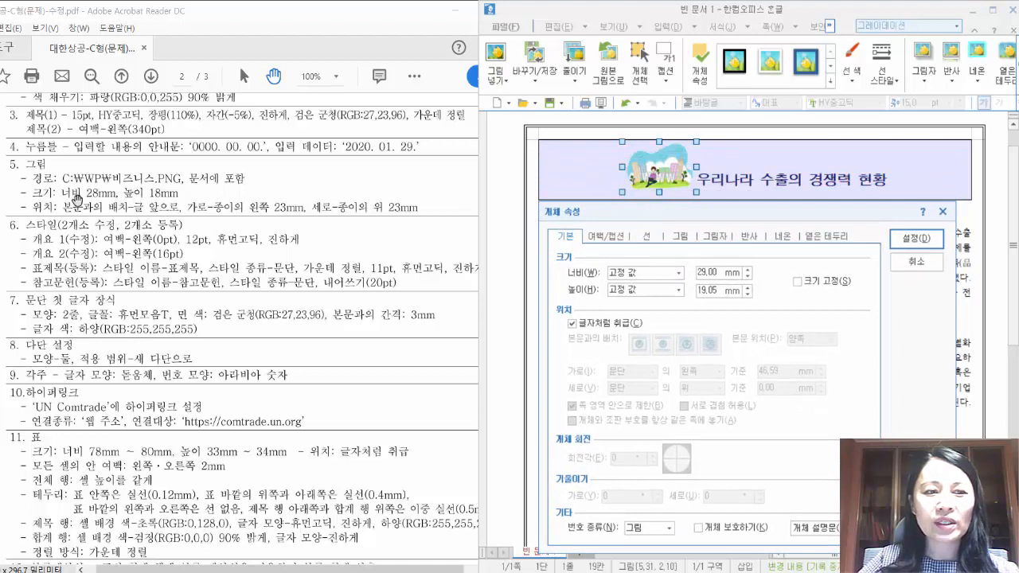
double_click(717, 271)
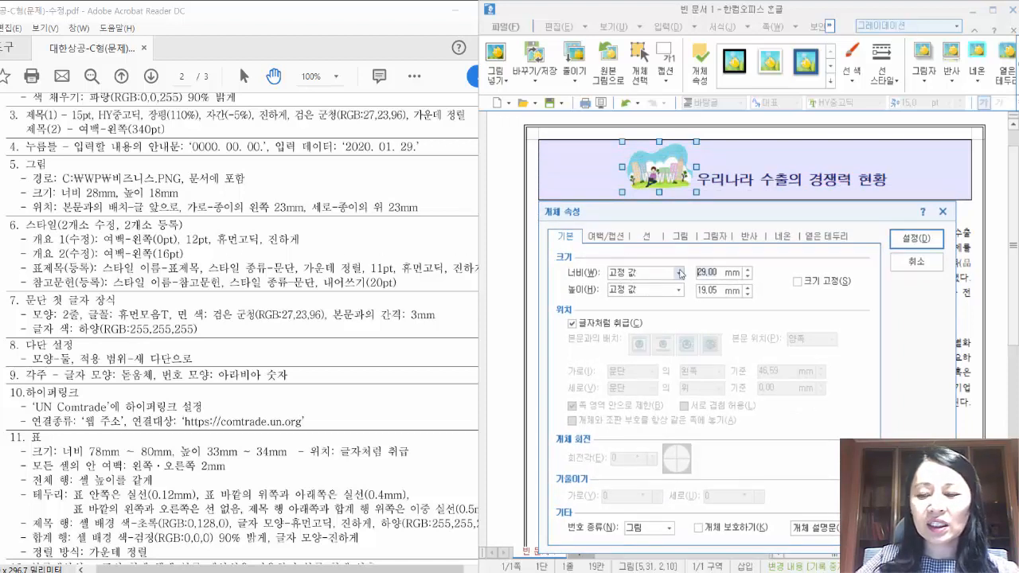
text(28)
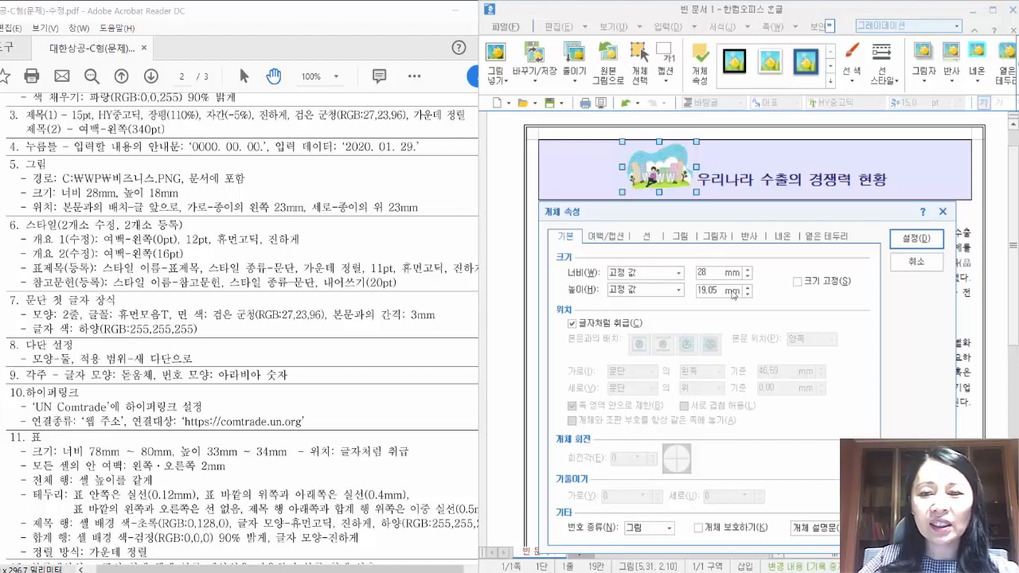
click(698, 290)
key(shift+End)
text(18)
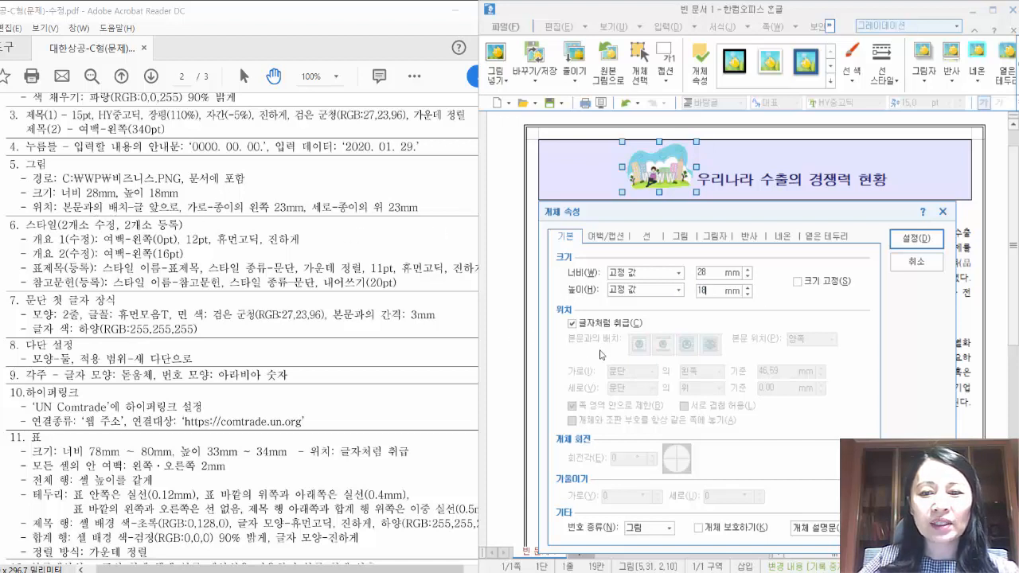
Turn off 글자처럼 취급 for the picture, place it 글 앞으로, and set its horizontal position to 23 mm from 종이 왼쪽.
click(584, 327)
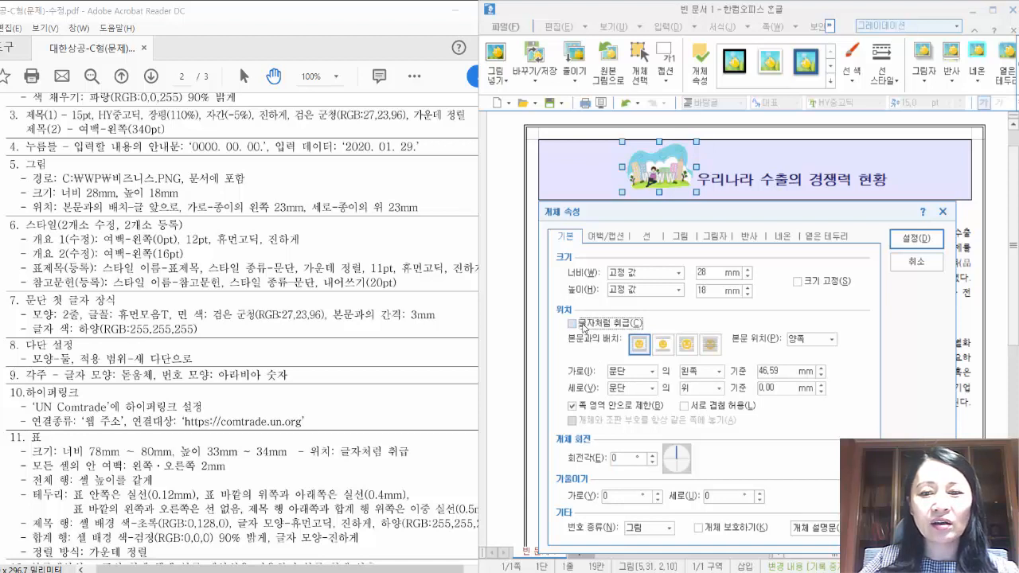
click(690, 346)
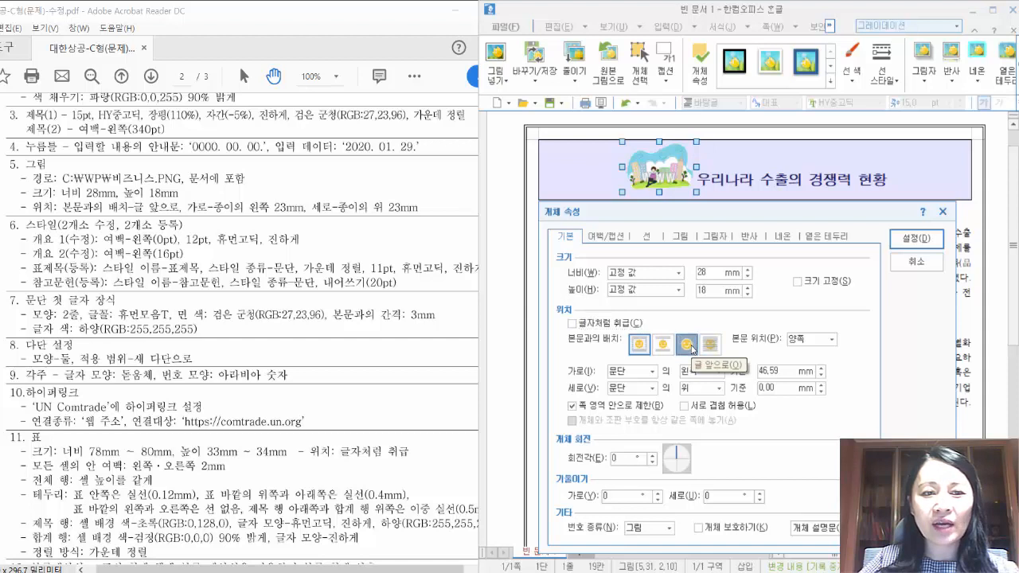
click(626, 370)
click(628, 385)
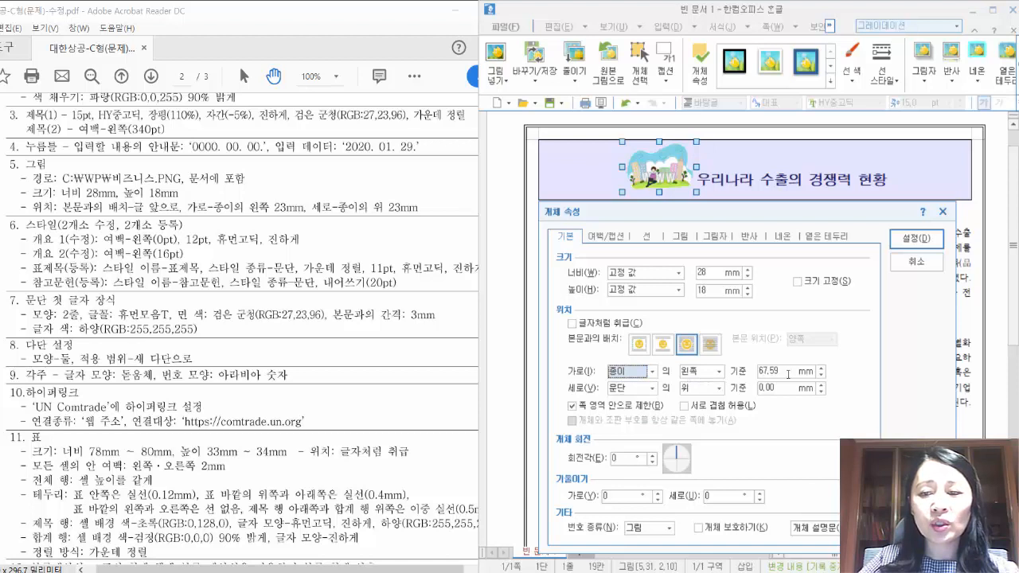
drag(780, 371, 729, 375)
text(23)
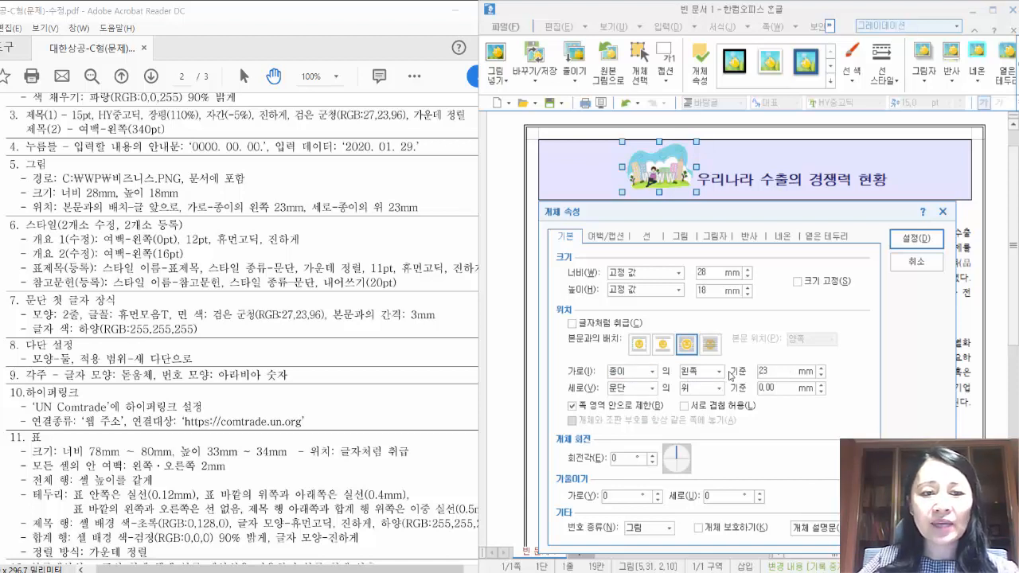
Set the picture's vertical position to 23 mm from 종이 위 and apply the object properties.
click(625, 389)
click(625, 401)
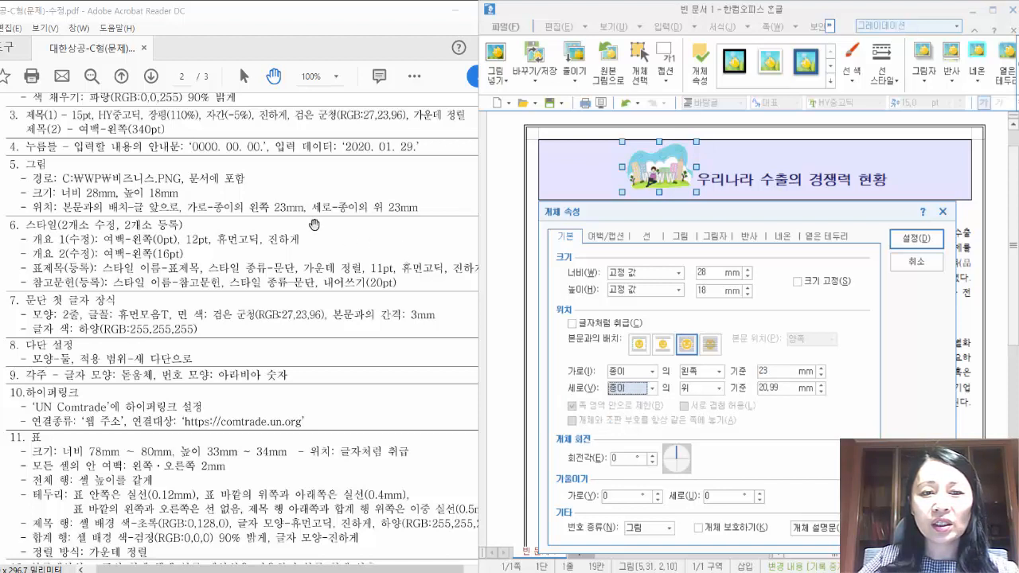
click(760, 388)
text(23)
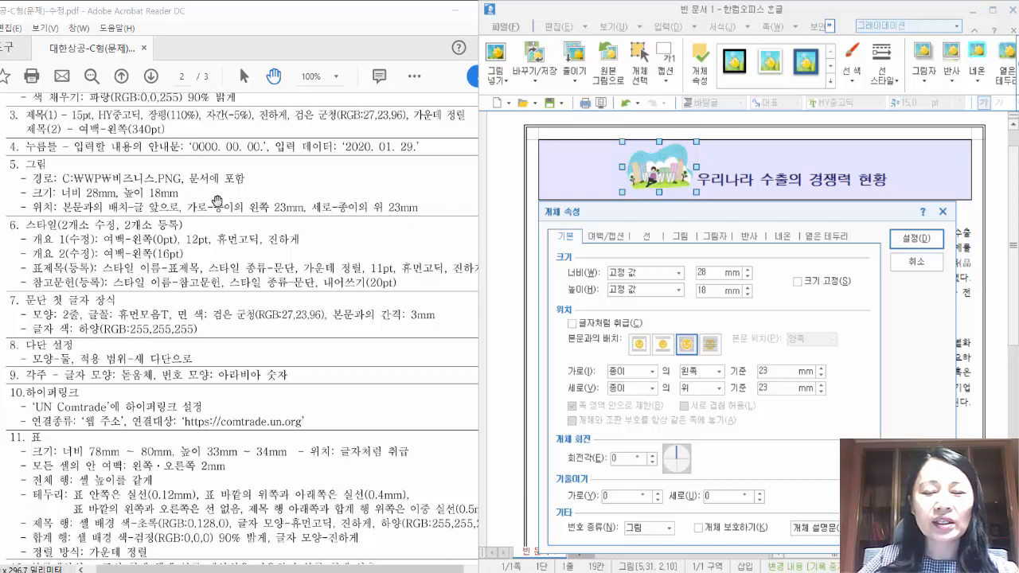
click(932, 239)
right_click(588, 177)
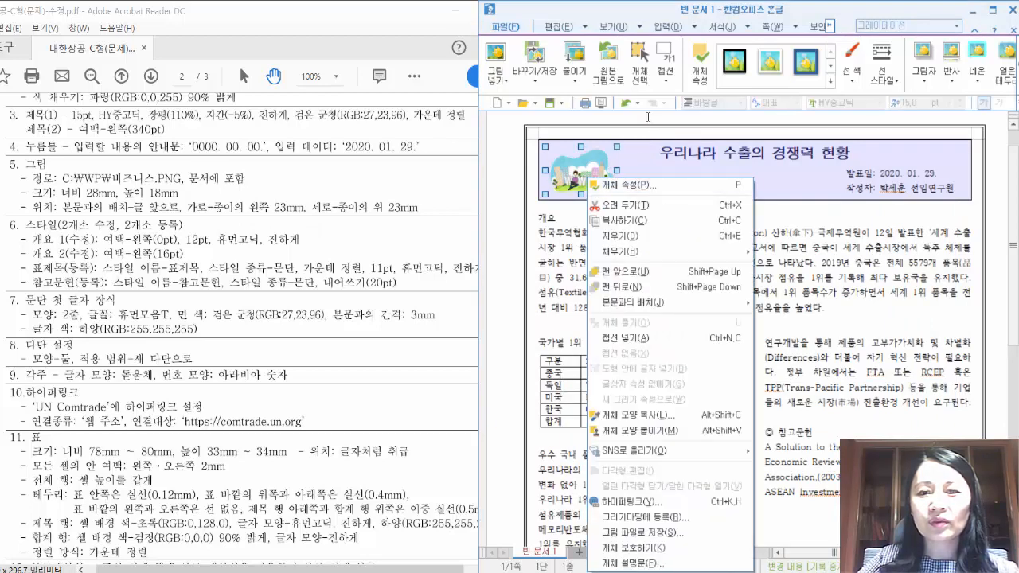
click(661, 148)
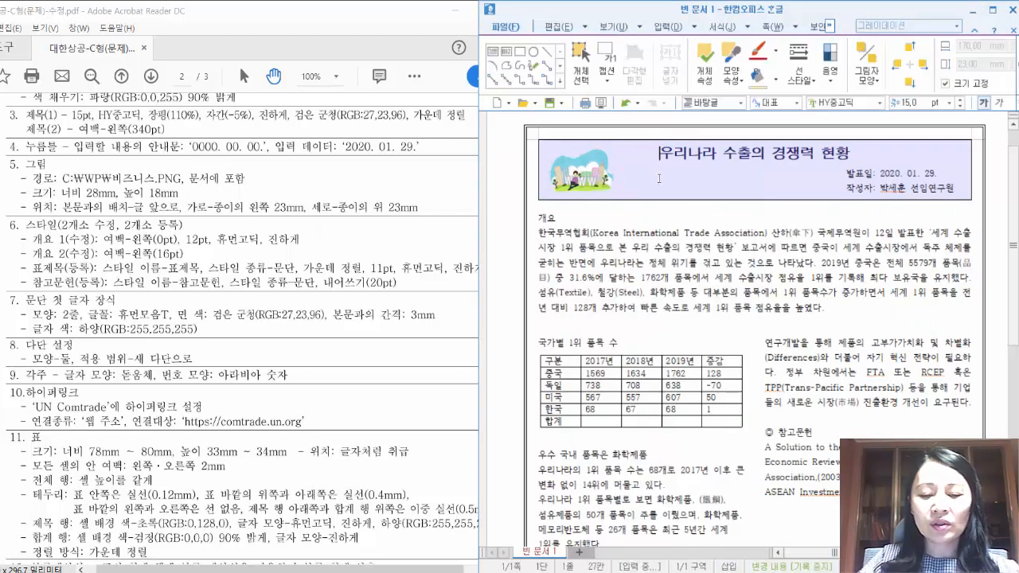
key(ctrl+n)
key(i)
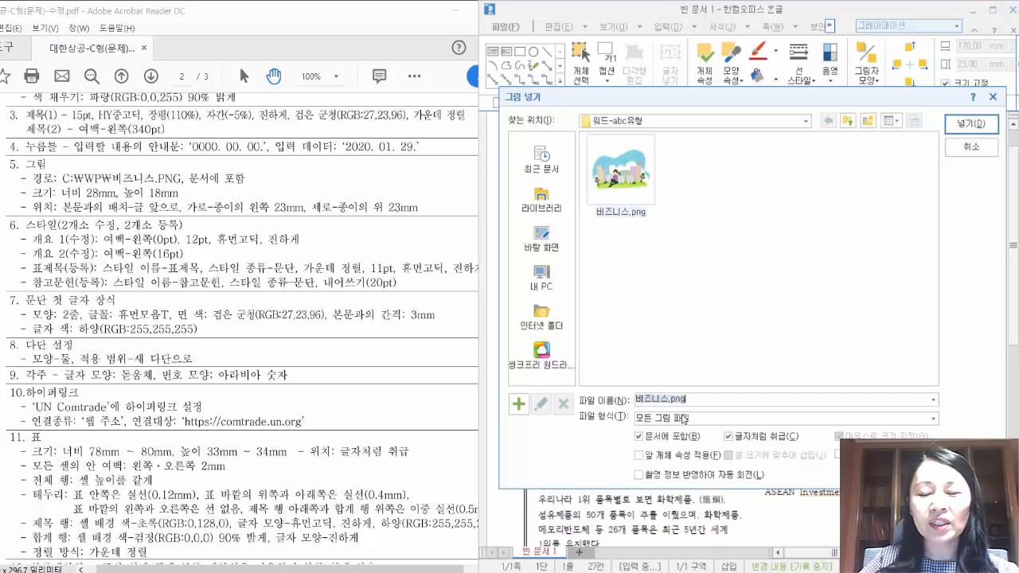
click(962, 144)
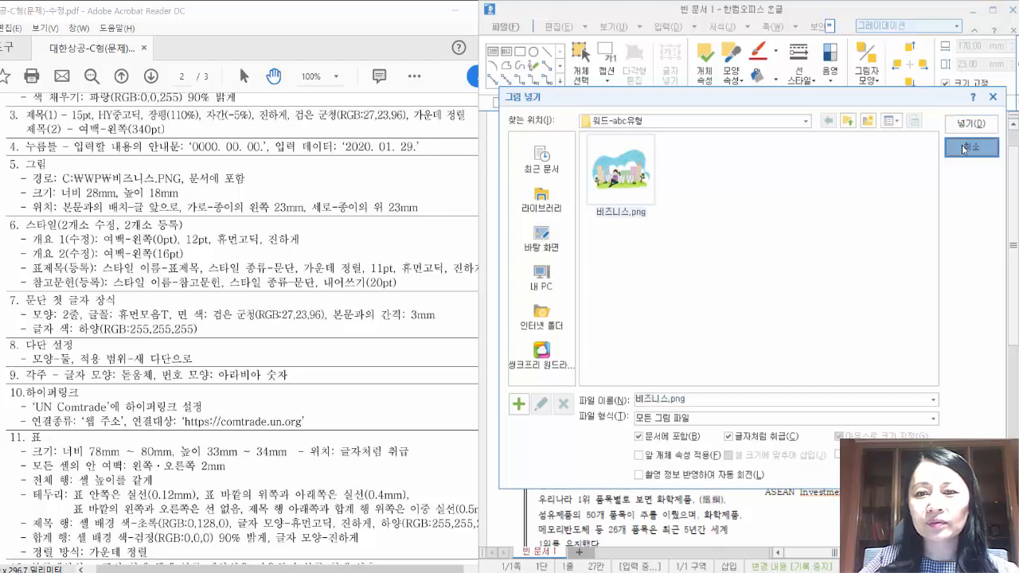
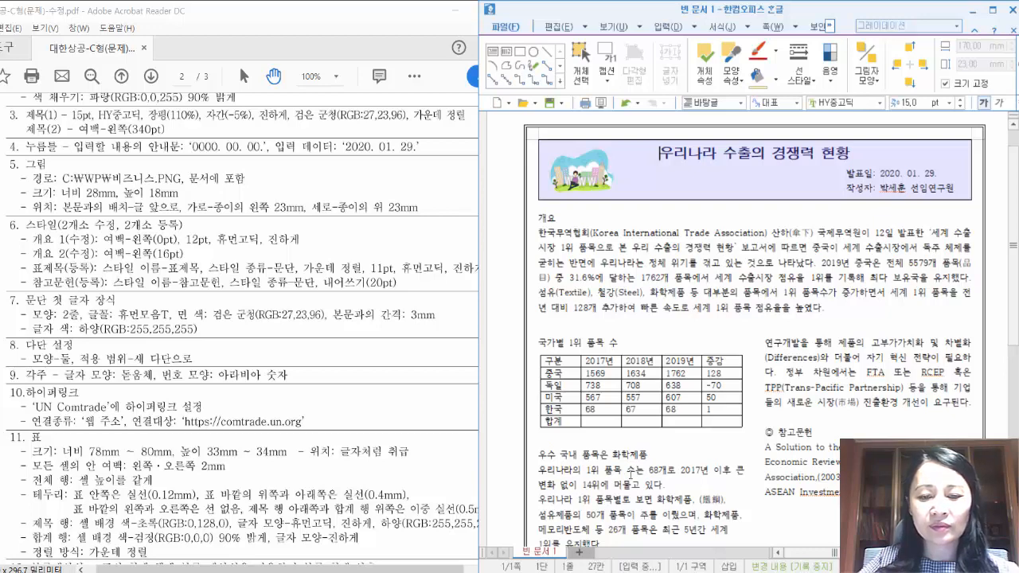
click(575, 235)
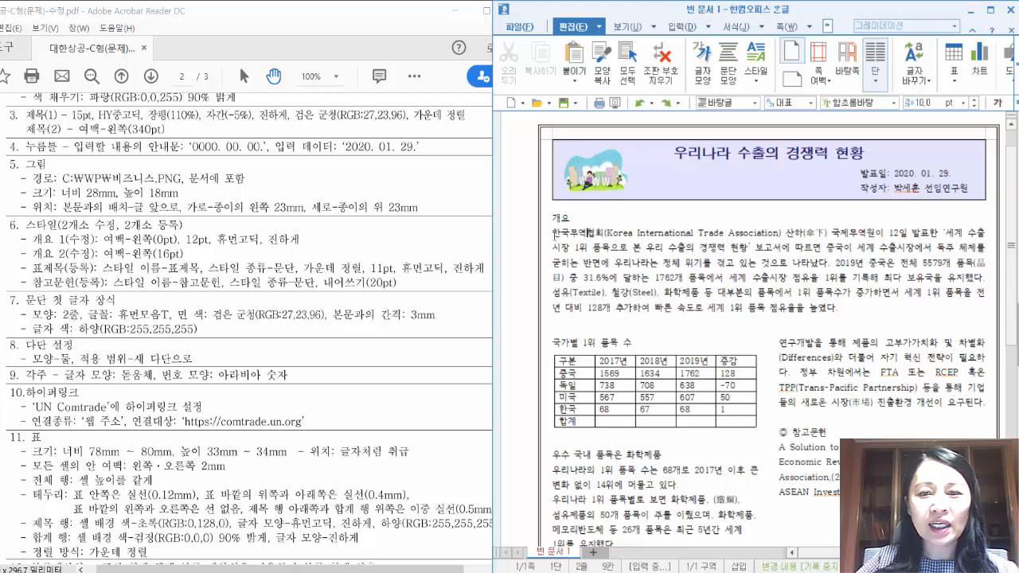
drag(555, 235, 562, 236)
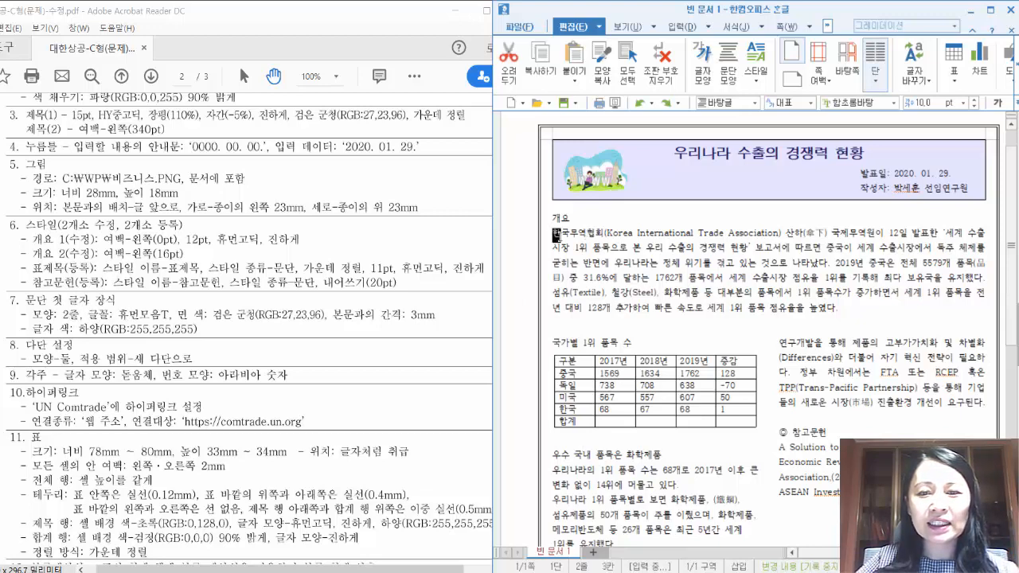
key(F9)
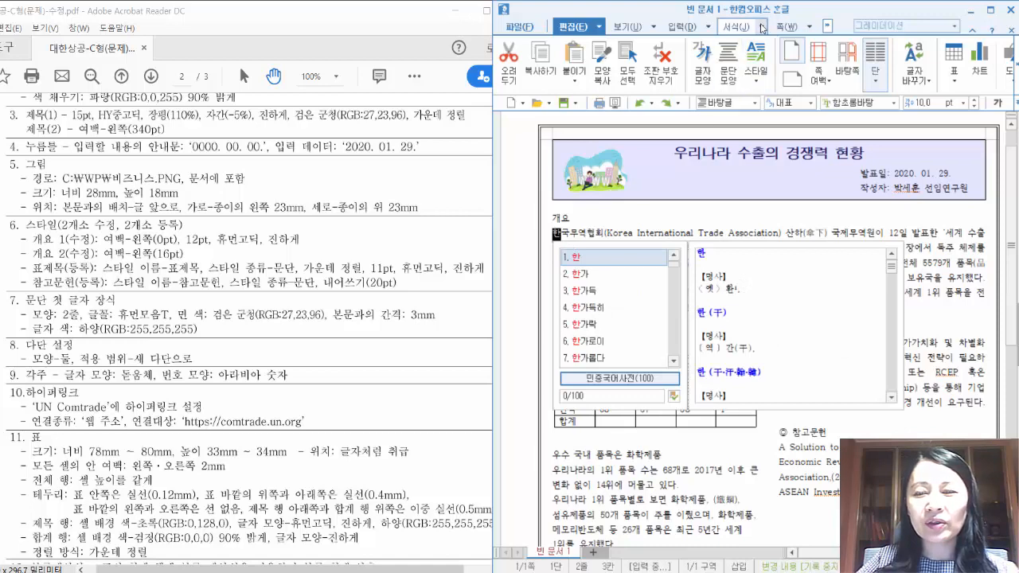
click(732, 26)
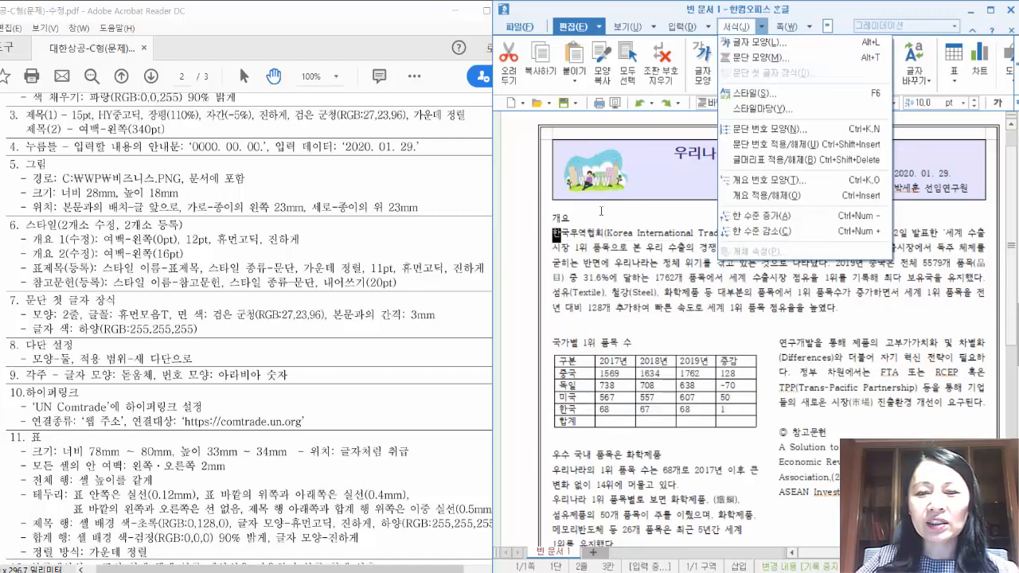
Open 문단 첫 글자 장식 for the first body paragraph under 개요 and choose the 2줄 shape.
click(556, 235)
click(555, 235)
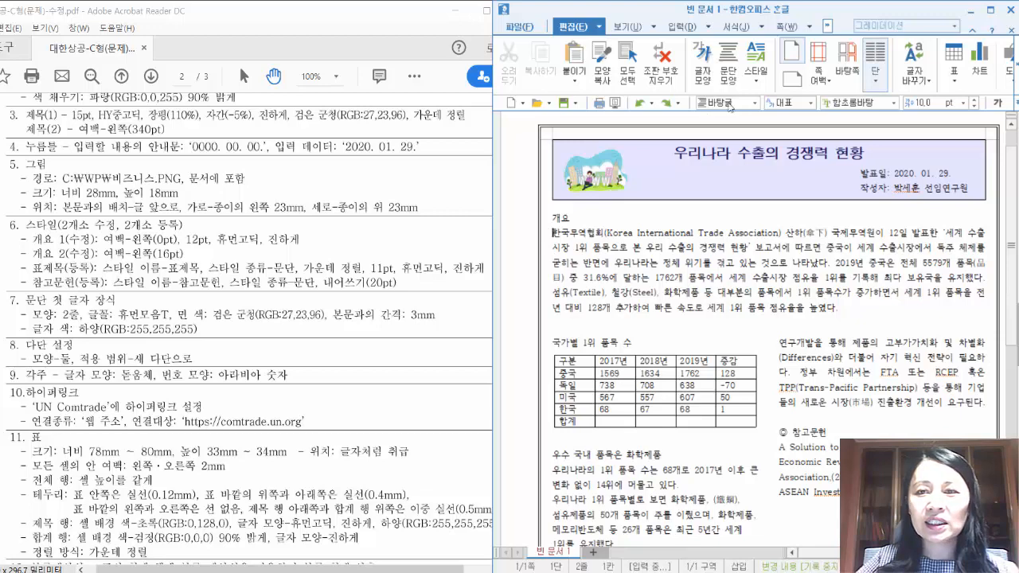
click(762, 26)
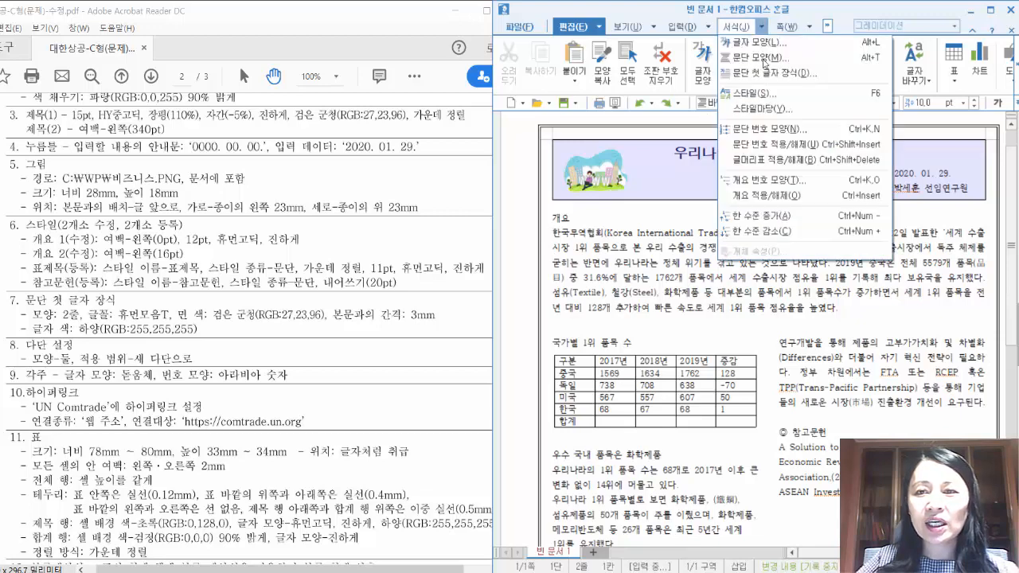
click(762, 76)
drag(704, 190, 705, 141)
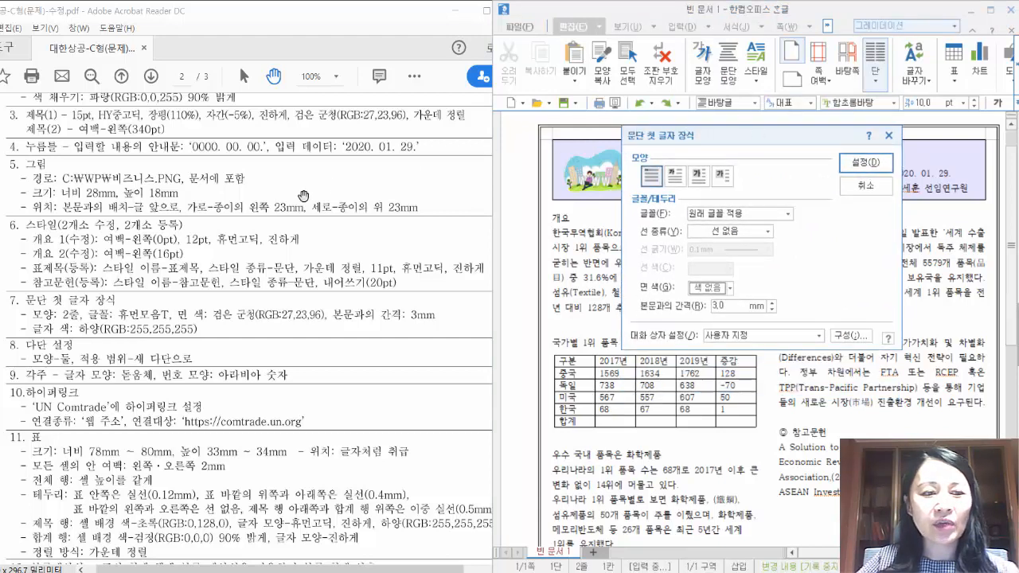
click(674, 178)
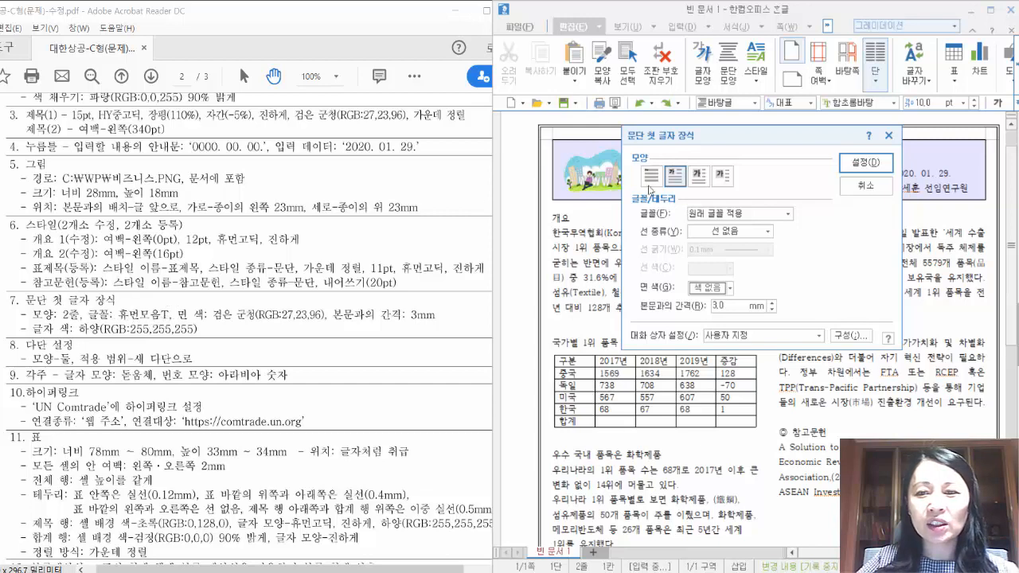
Set the first-letter decoration's font to 휴먼모음T.
click(717, 215)
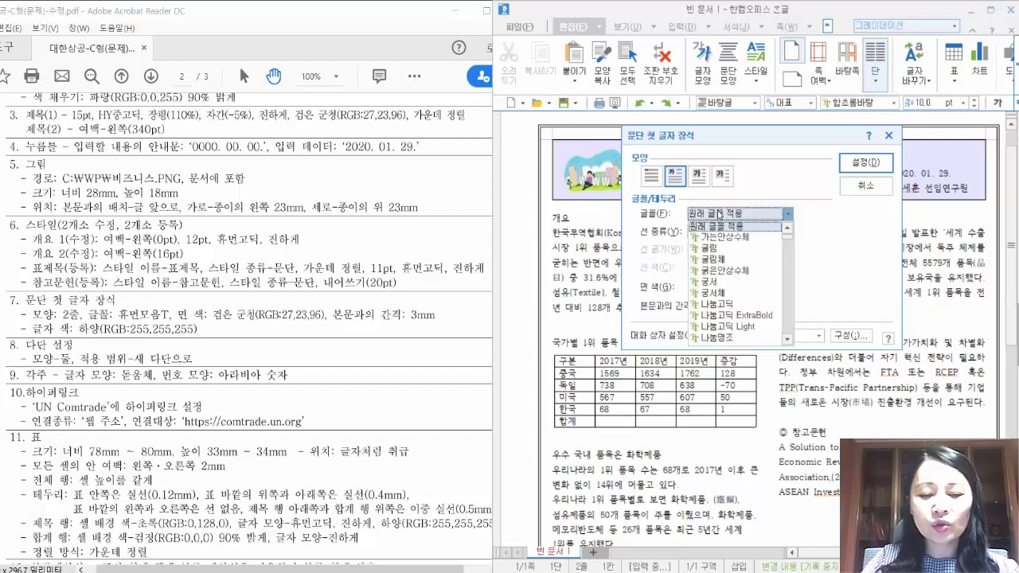
text(휴먼가는샘체)
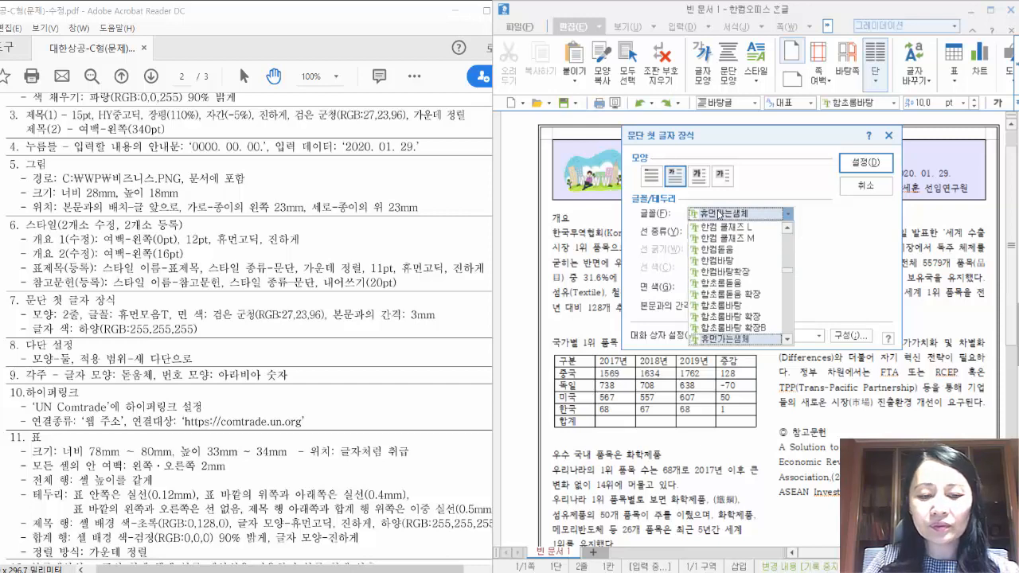
text(명조)
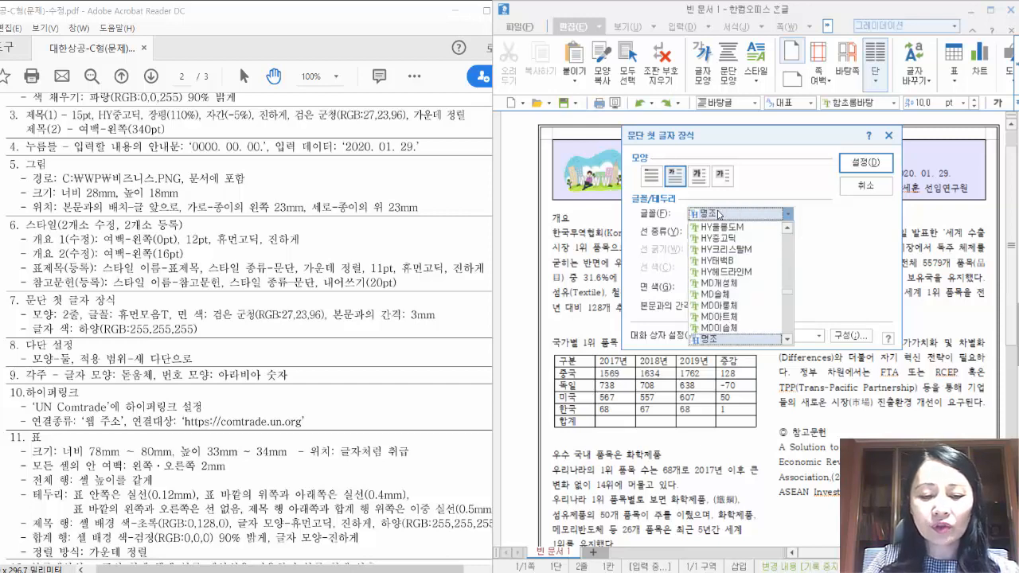
text(휴)
text(모음T)
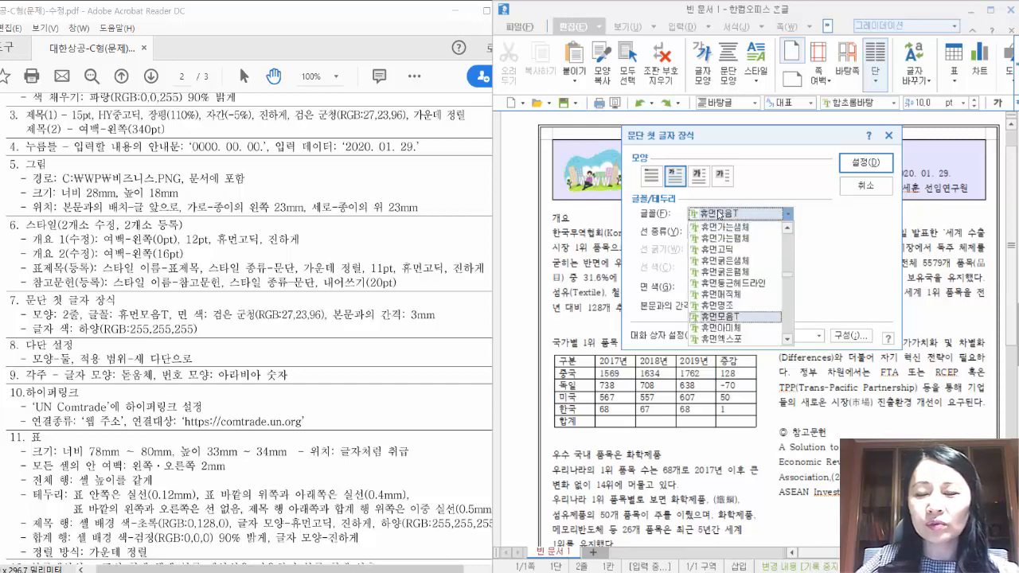
key(Return)
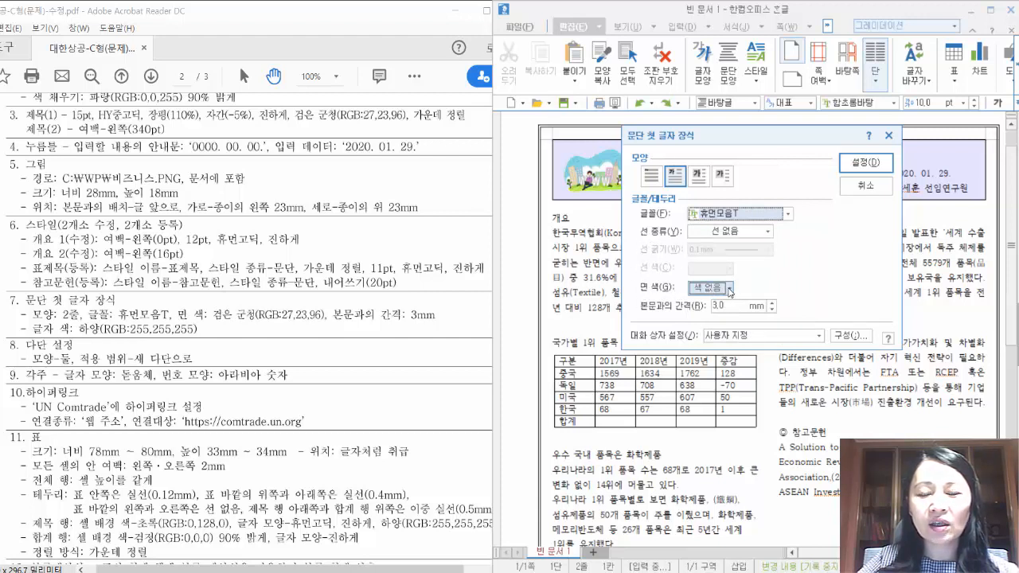
Set the first-letter decoration's 면 색 to 검은 군청 (RGB:27,23,96) and apply the decoration to the paragraph.
click(728, 291)
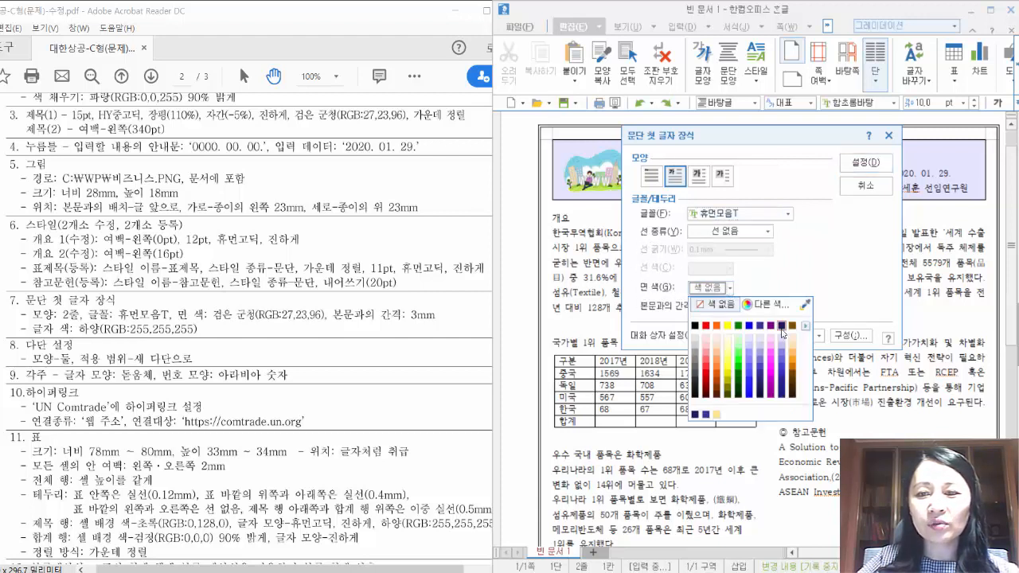
click(782, 326)
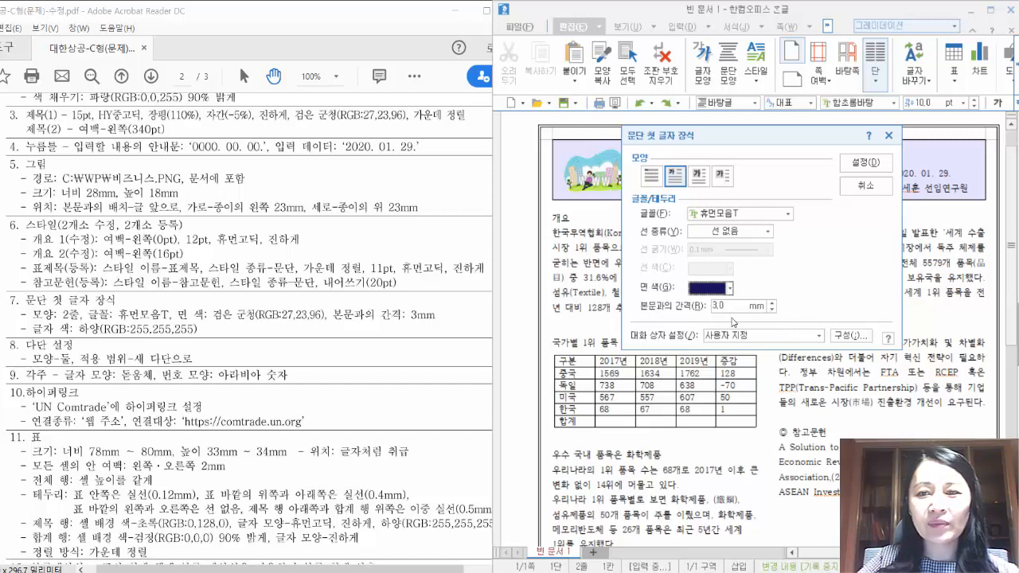
click(865, 163)
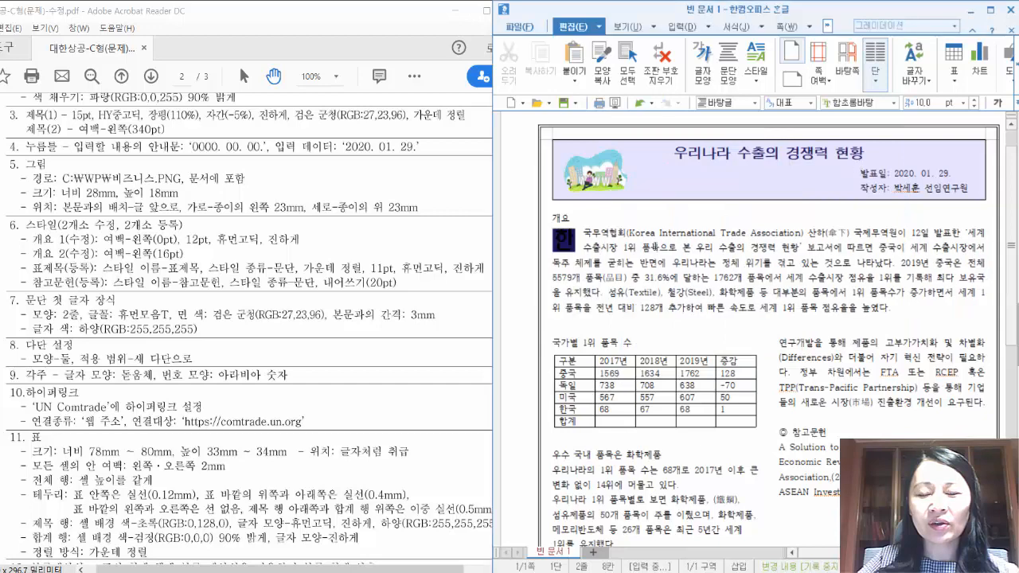
Change the decorated first letter 한 to white text (RGB:255,255,255).
click(561, 241)
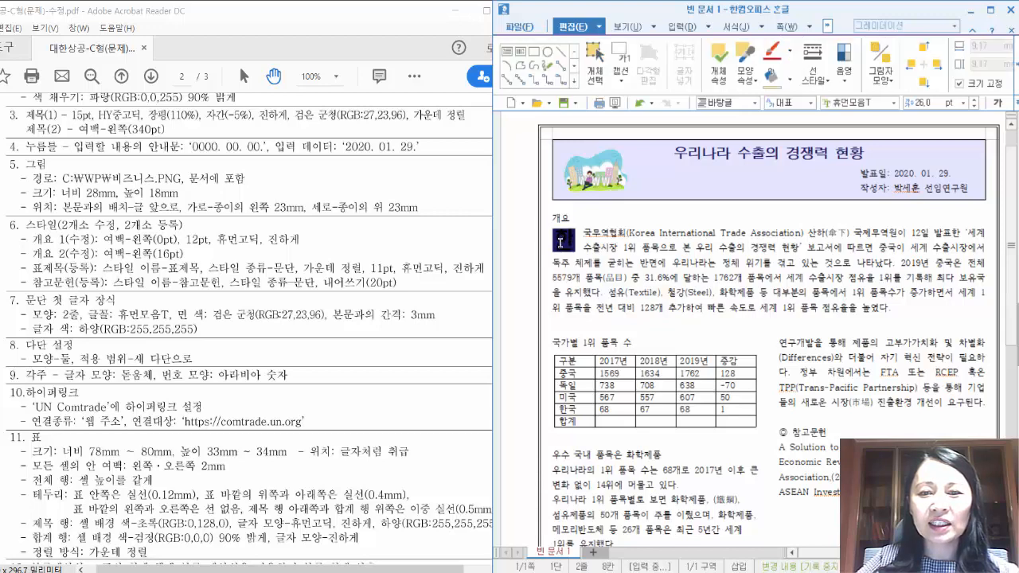
key(F9)
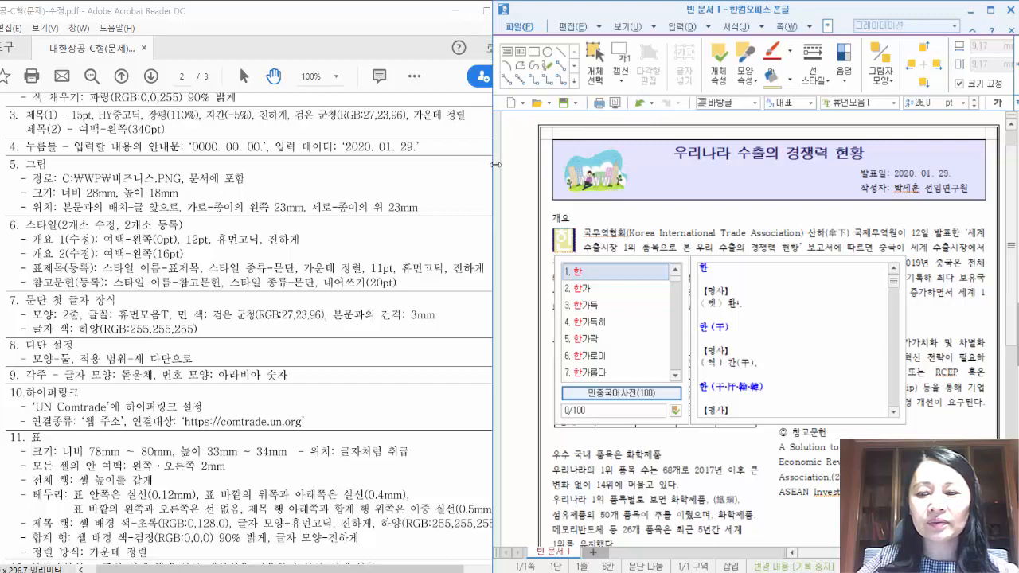
drag(495, 164, 388, 163)
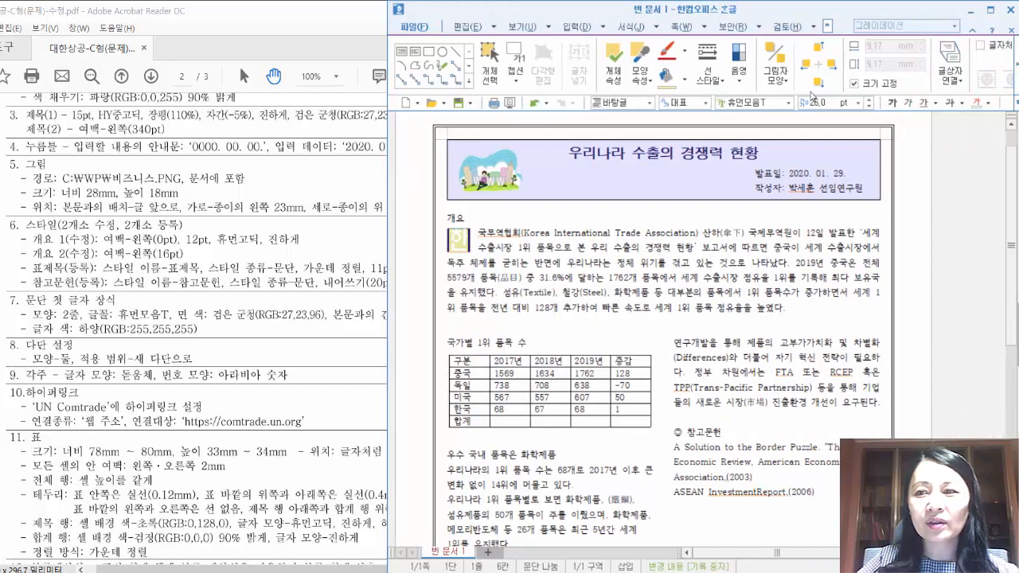
click(985, 107)
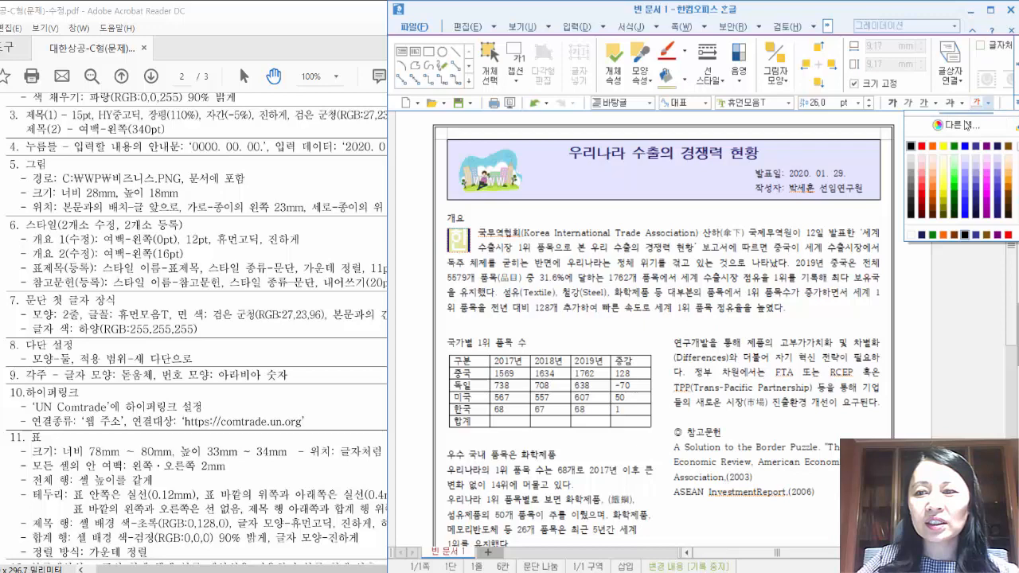
click(911, 235)
click(547, 264)
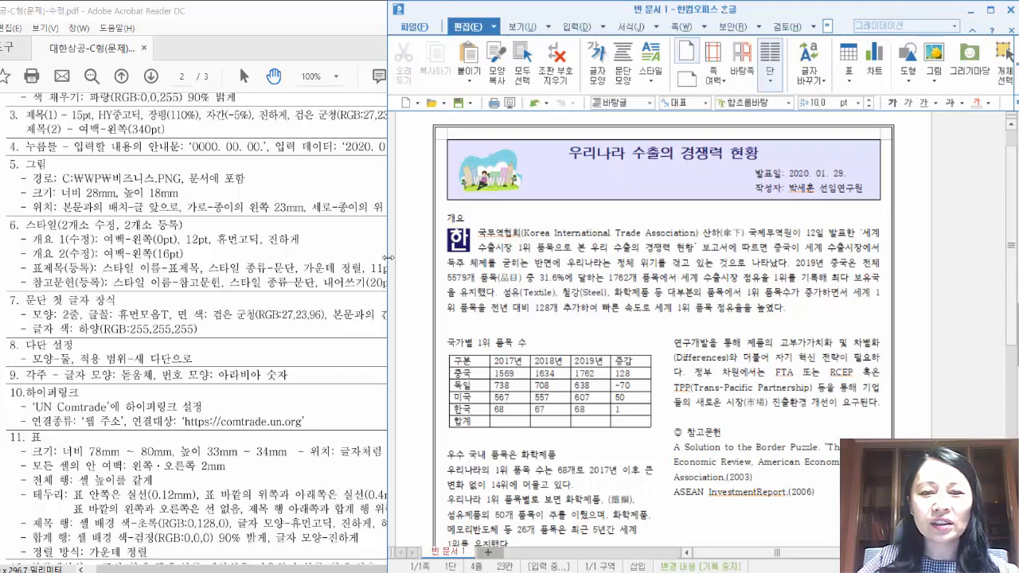
drag(387, 253, 551, 258)
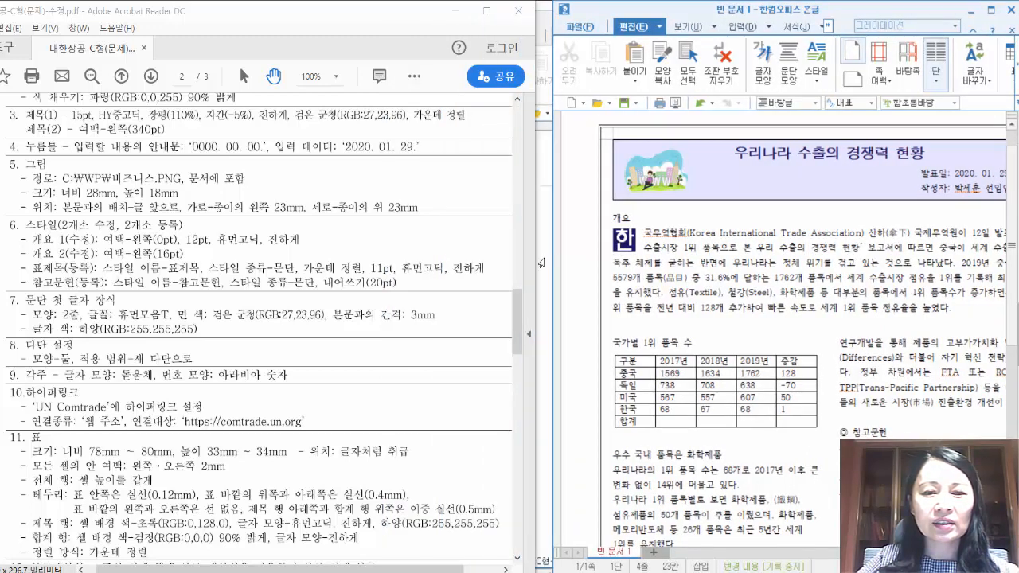